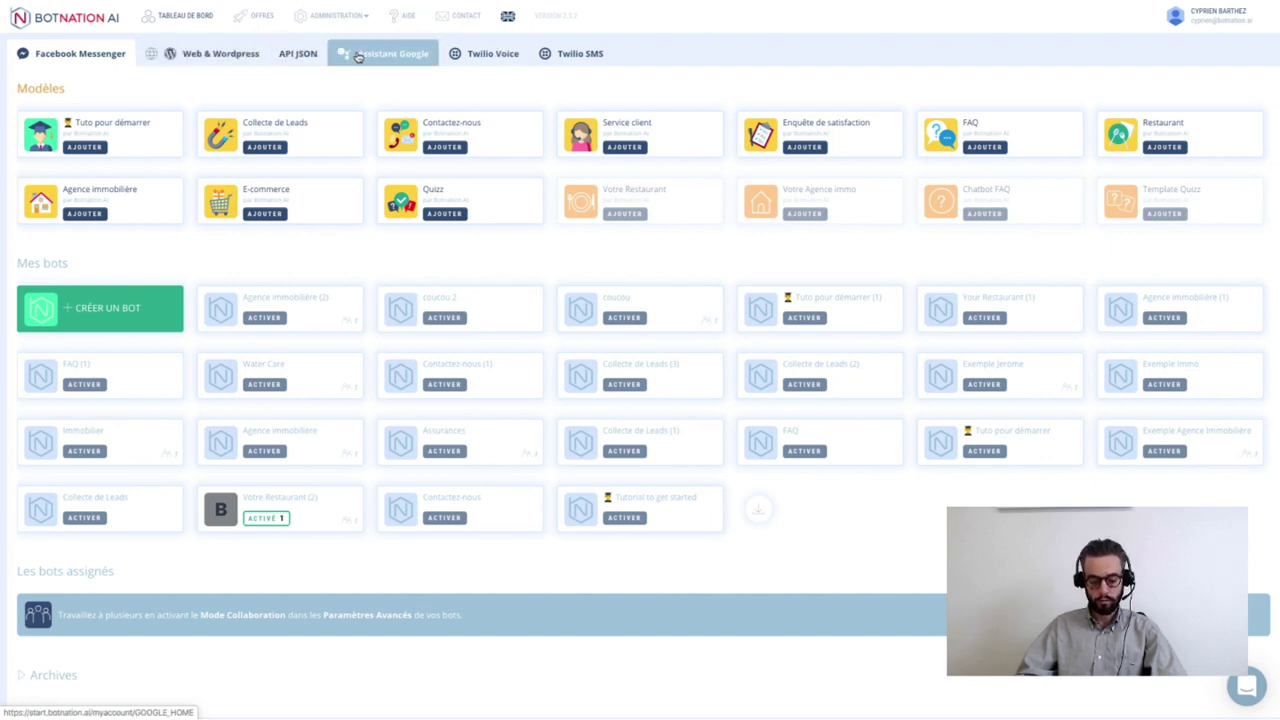
- Create a new Facebook Messenger bot named "Webinar 1"
{"action": "left_click", "coordinate": [221, 54]}
{"action": "left_click", "coordinate": [80, 54]}
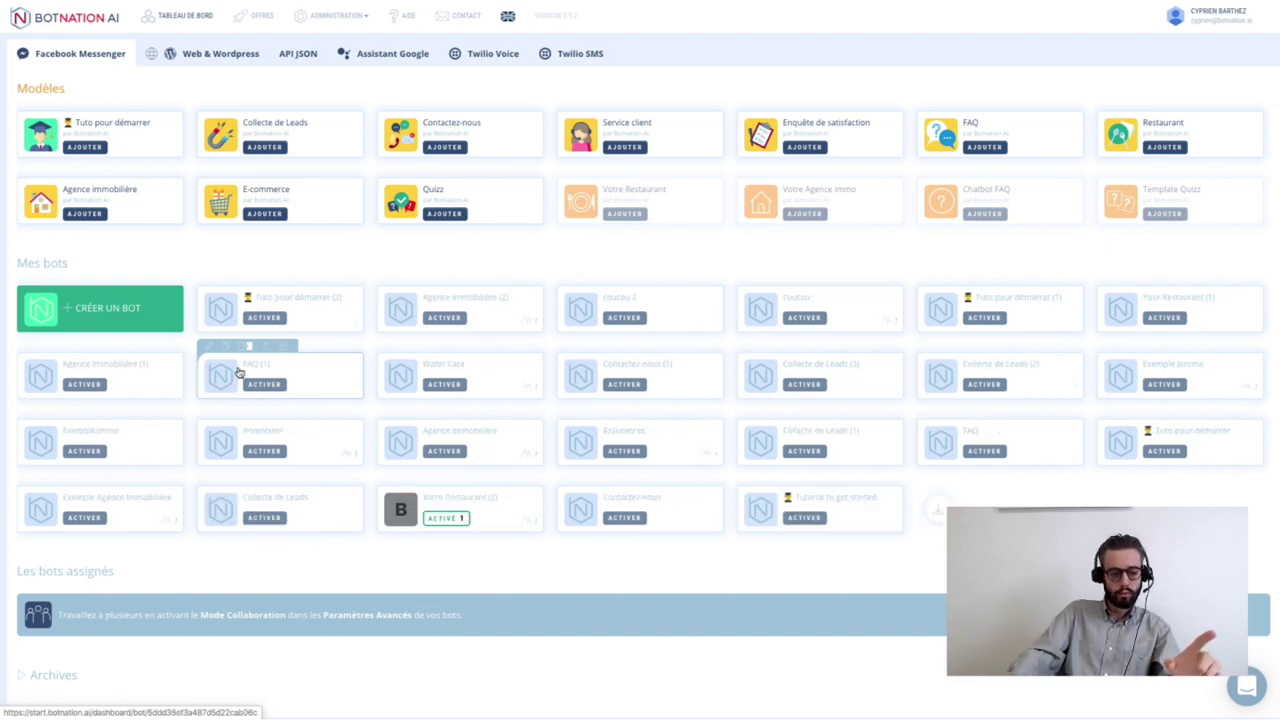
{"action": "left_click", "coordinate": [113, 316]}
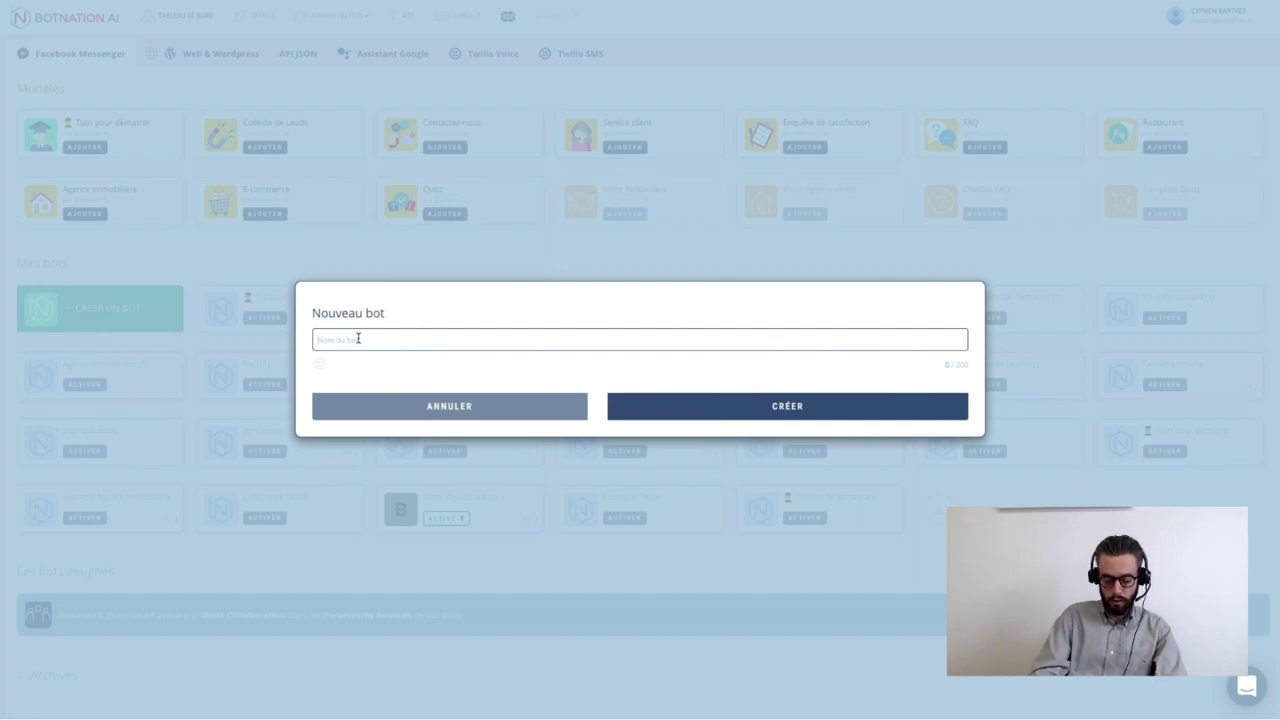
{"action": "type", "text": "Webinar"}
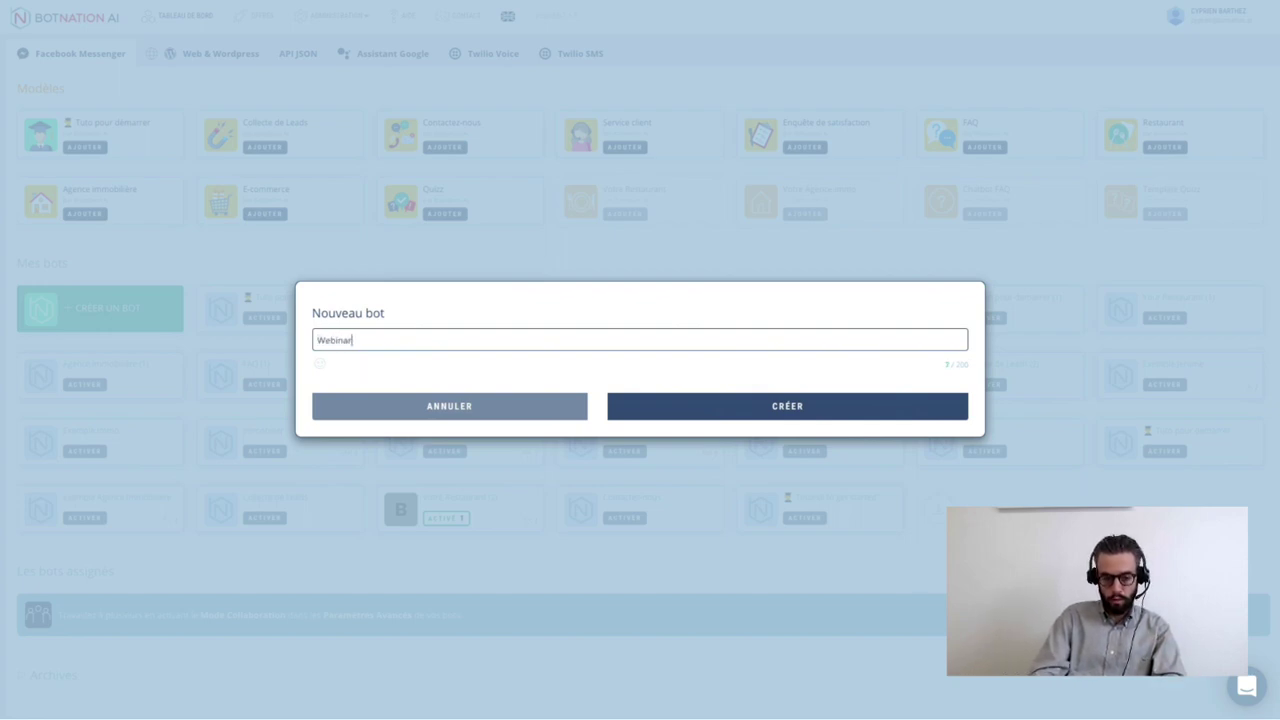
{"action": "type", "text": " 1"}
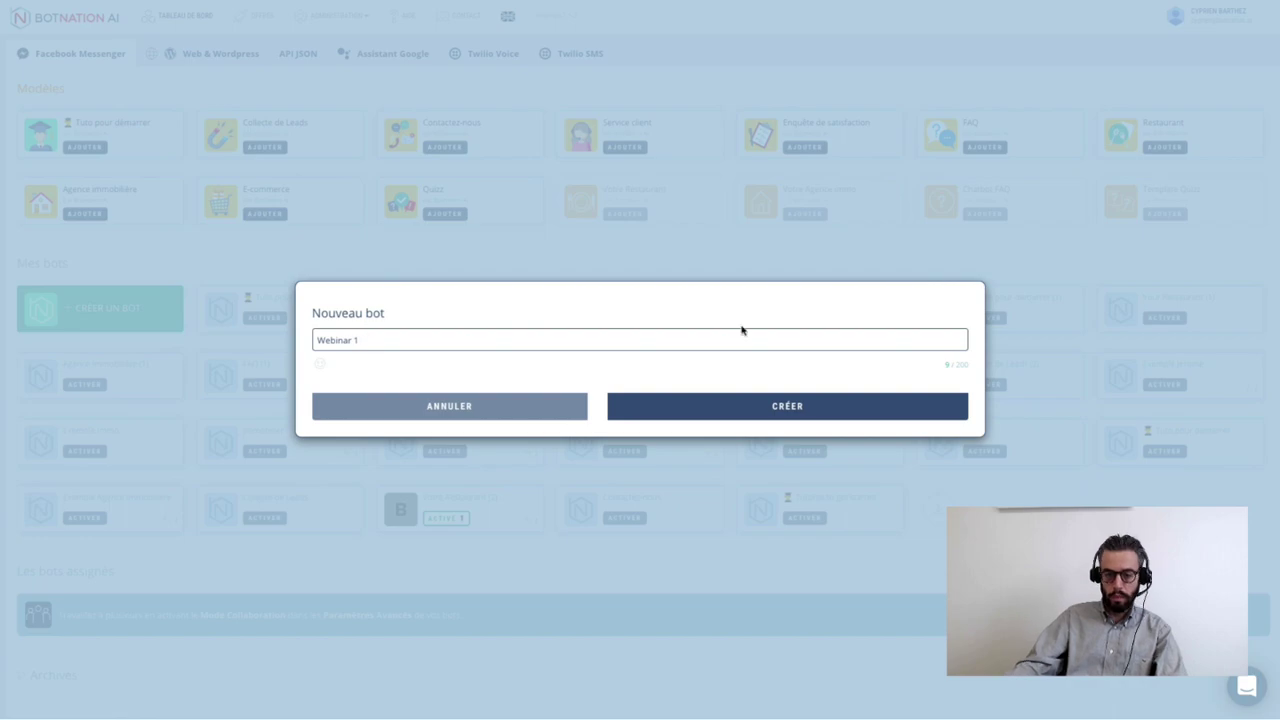
{"action": "left_click", "coordinate": [785, 410]}
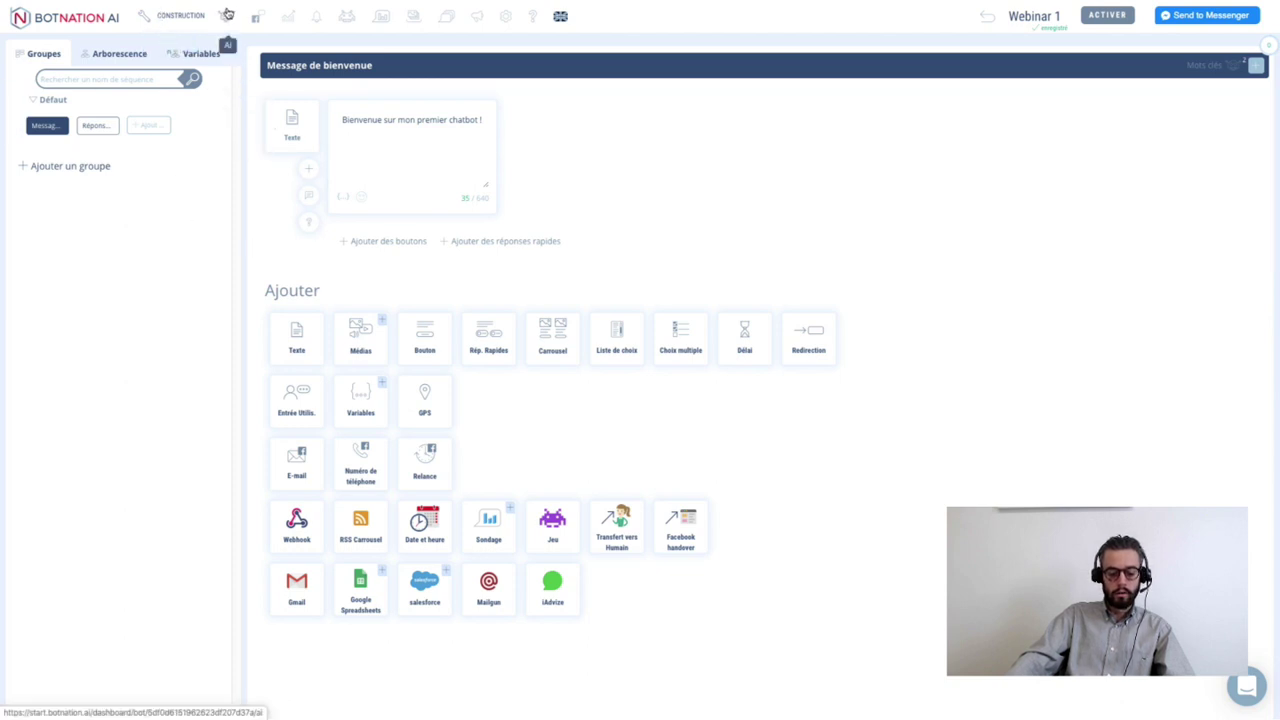
- Review the bot's sections, including AI rules, Facebook comment replies, statistics, push notifications, surveys, received files, conversations, promotion and basic and advanced settings
{"action": "left_click", "coordinate": [228, 14]}
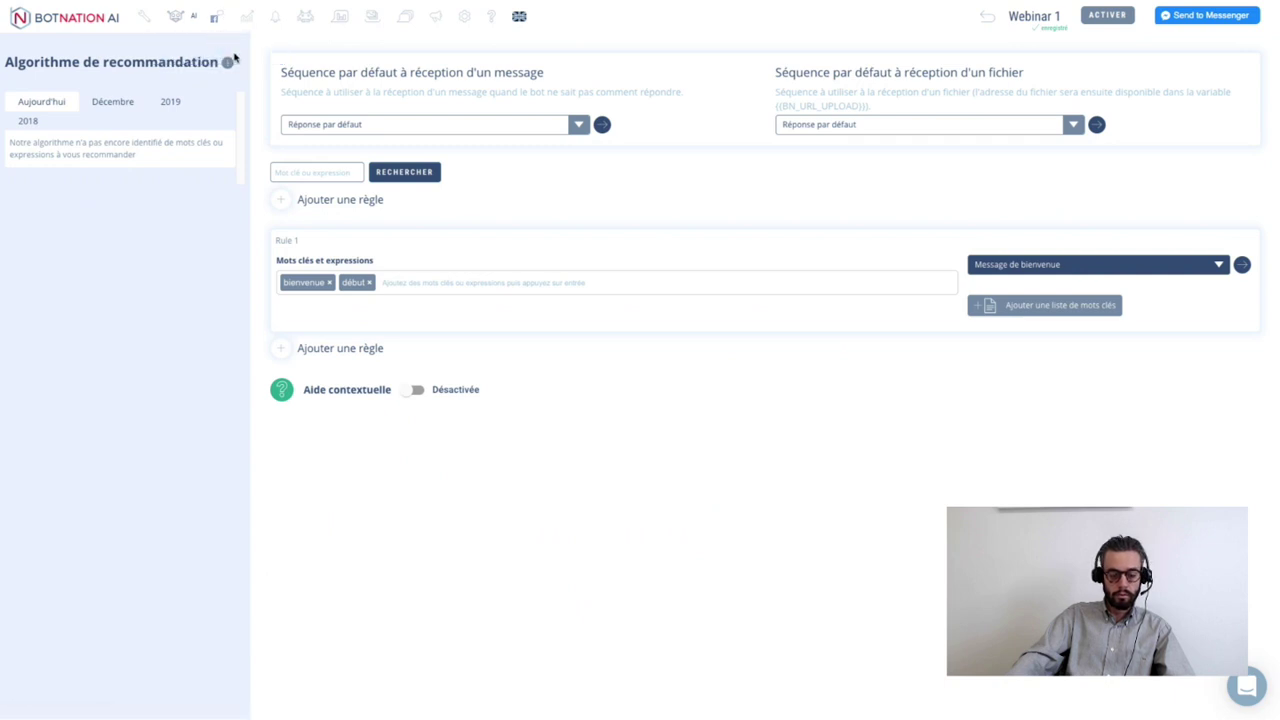
{"action": "left_click", "coordinate": [213, 22]}
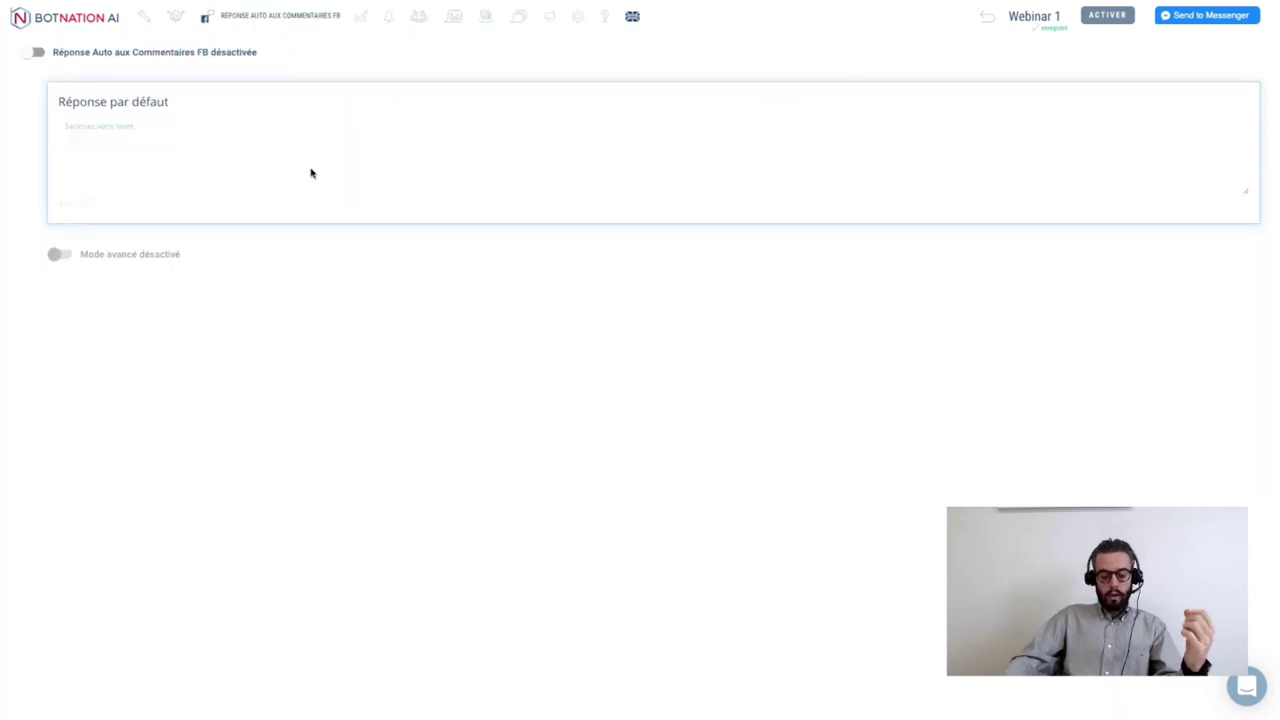
{"action": "left_click", "coordinate": [363, 20]}
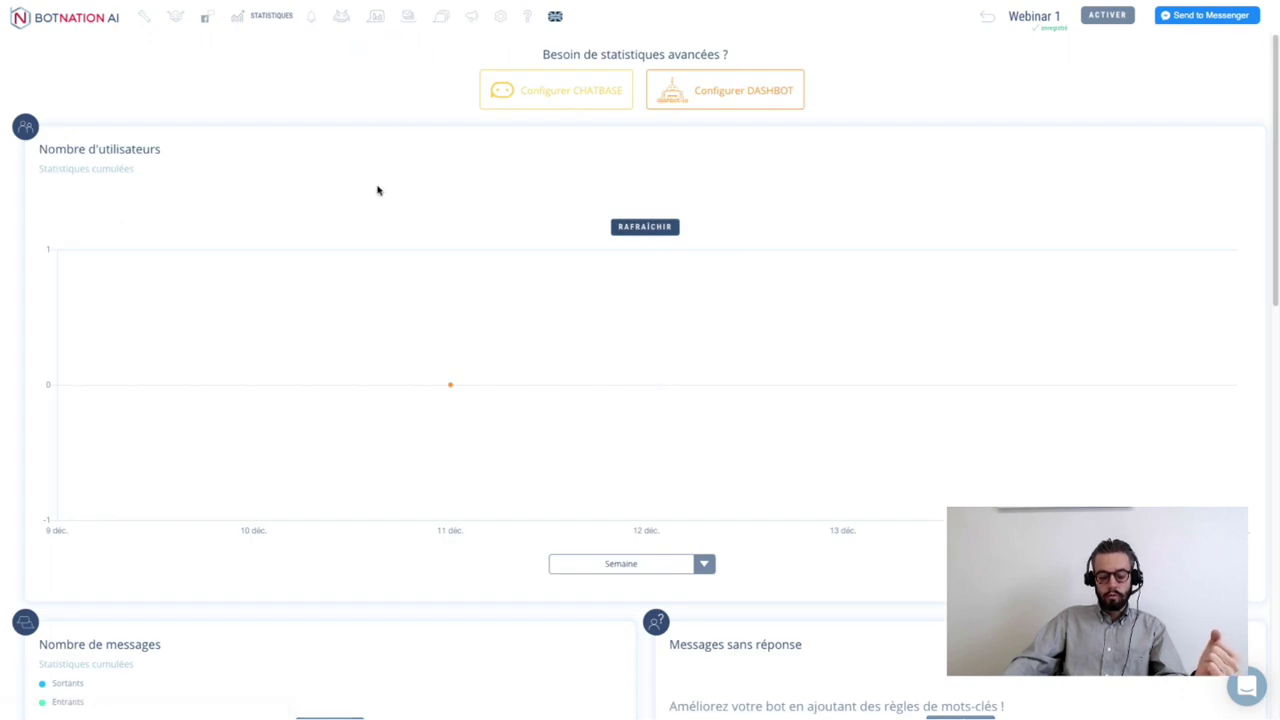
{"action": "left_click", "coordinate": [308, 18]}
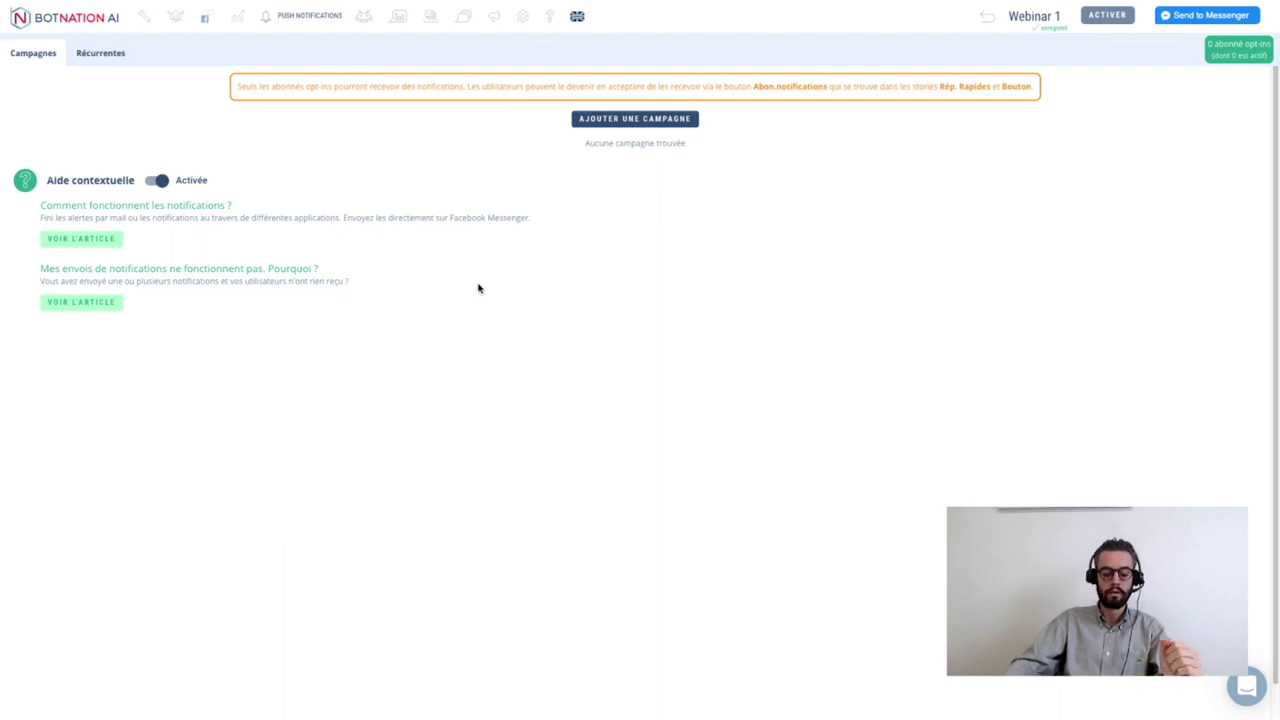
{"action": "left_click", "coordinate": [399, 19]}
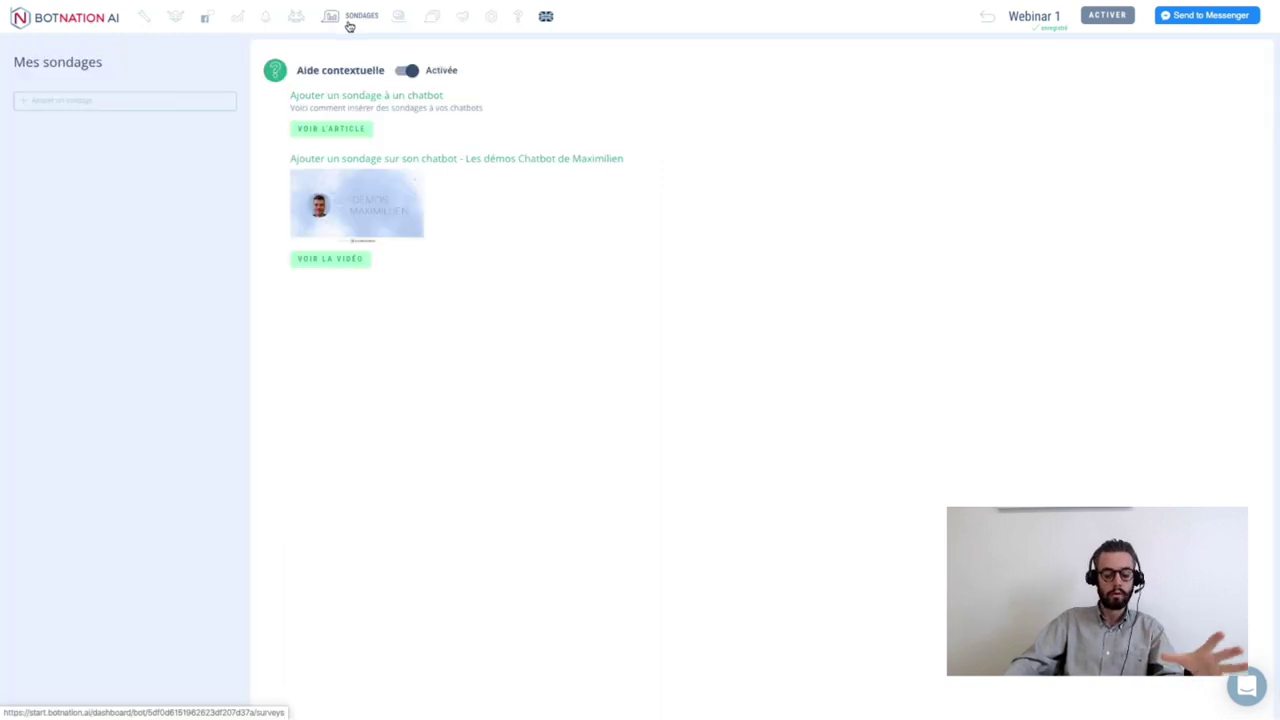
{"action": "left_click", "coordinate": [407, 22]}
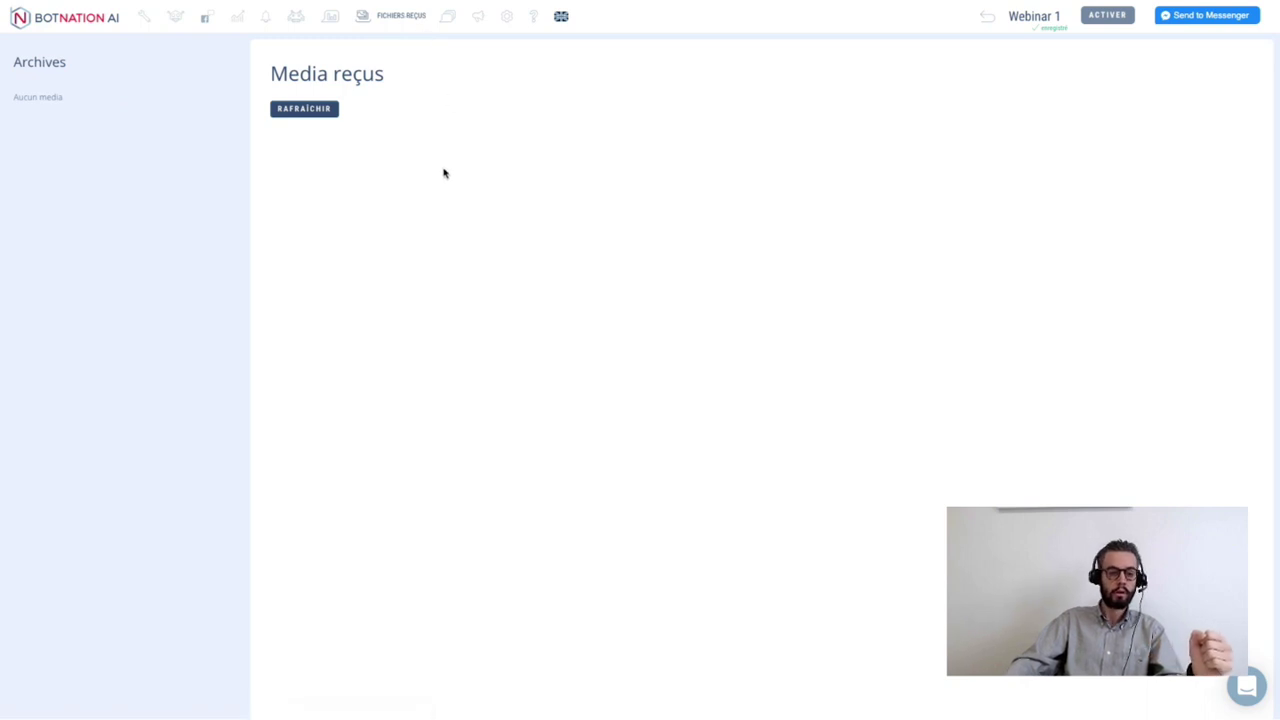
{"action": "left_click", "coordinate": [446, 20]}
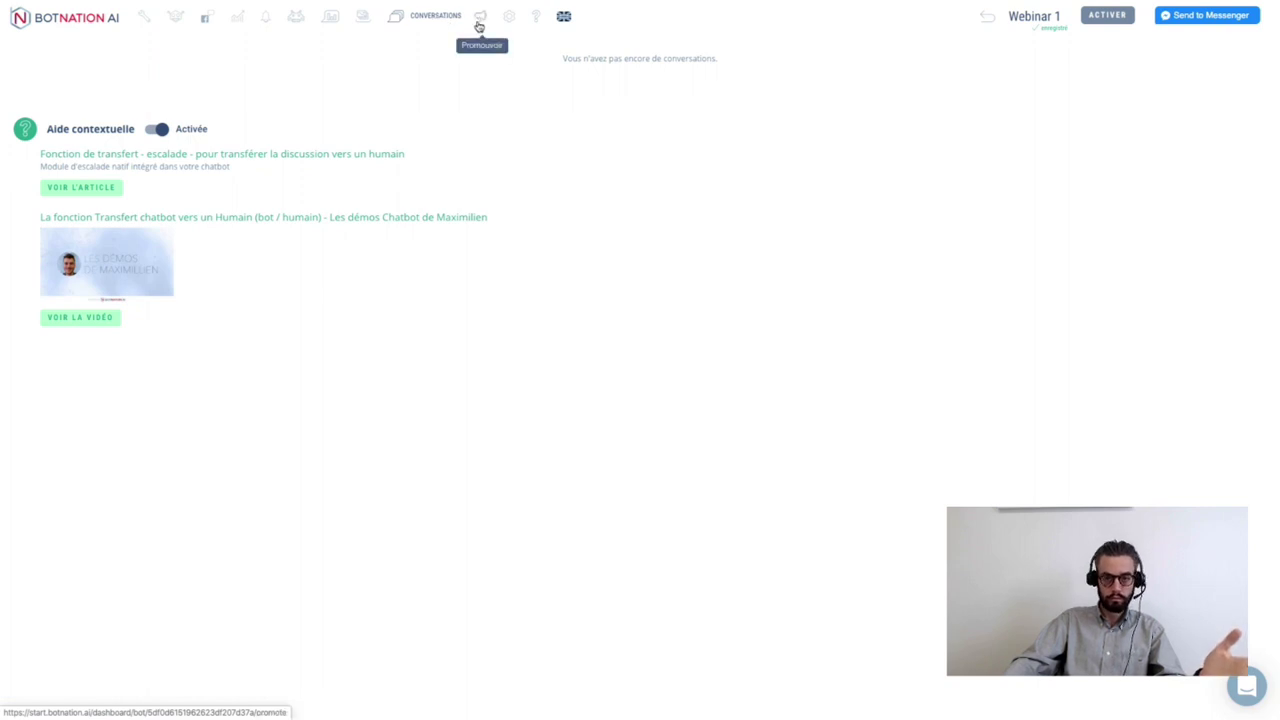
{"action": "left_click", "coordinate": [479, 20]}
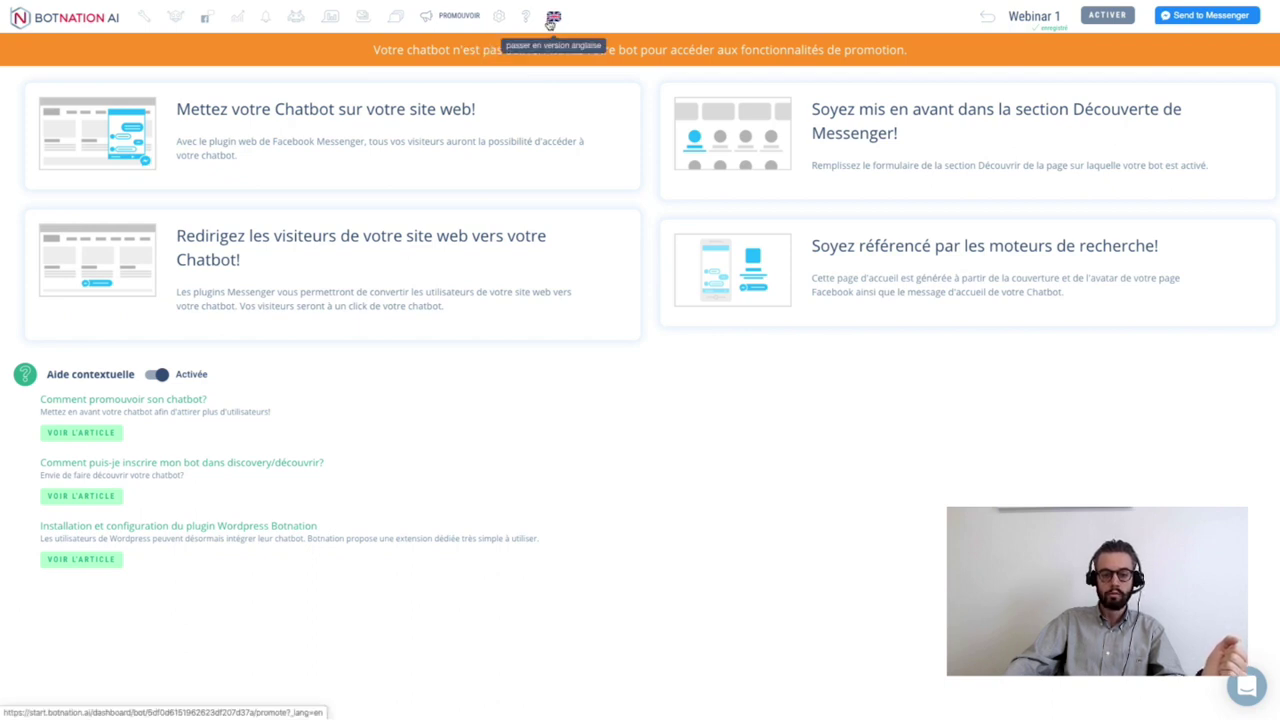
{"action": "left_click", "coordinate": [498, 17]}
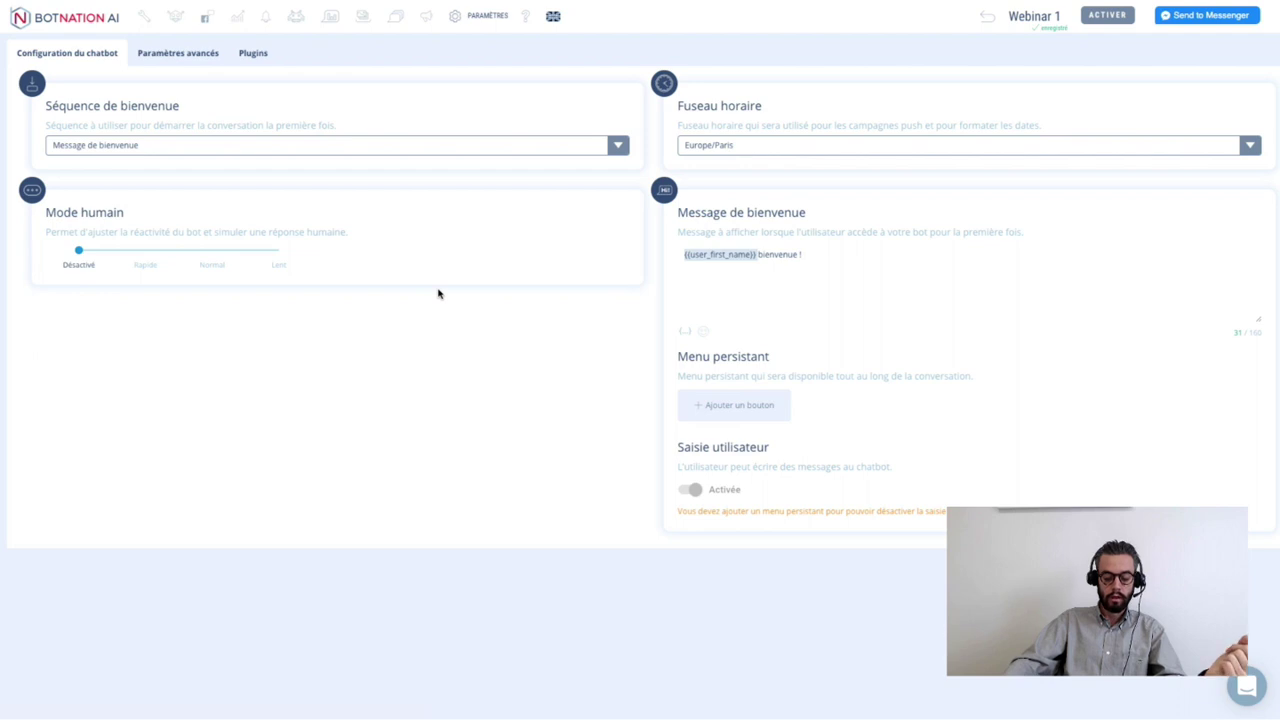
{"action": "left_click", "coordinate": [189, 64]}
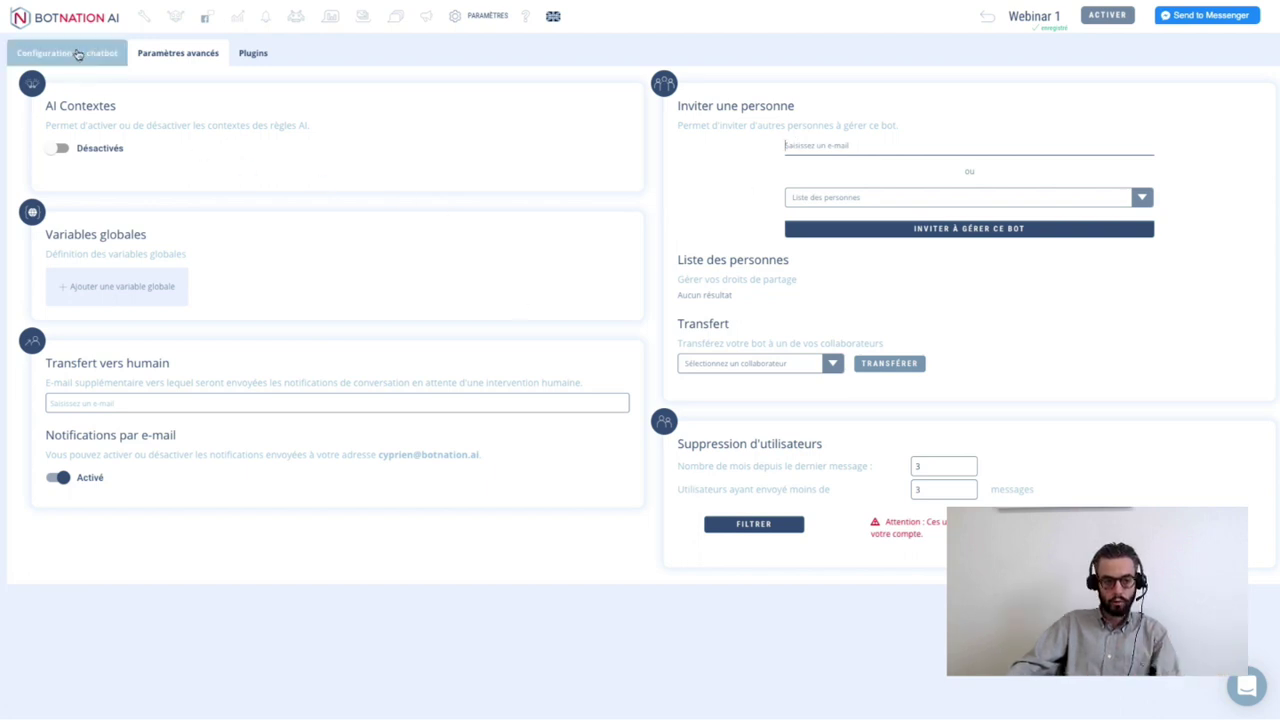
- Return to the bot's construction page and rename the default sequence group to "Bienvenue"
{"action": "left_click", "coordinate": [142, 22]}
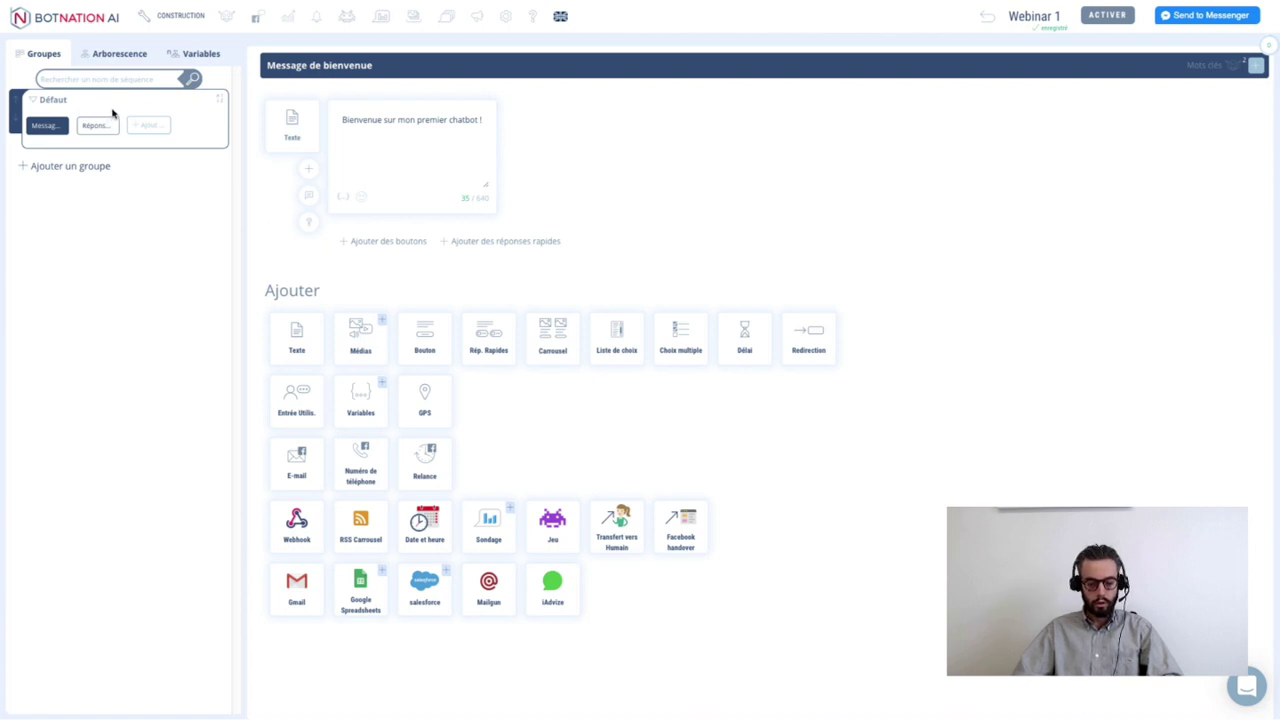
{"action": "left_click", "coordinate": [57, 101]}
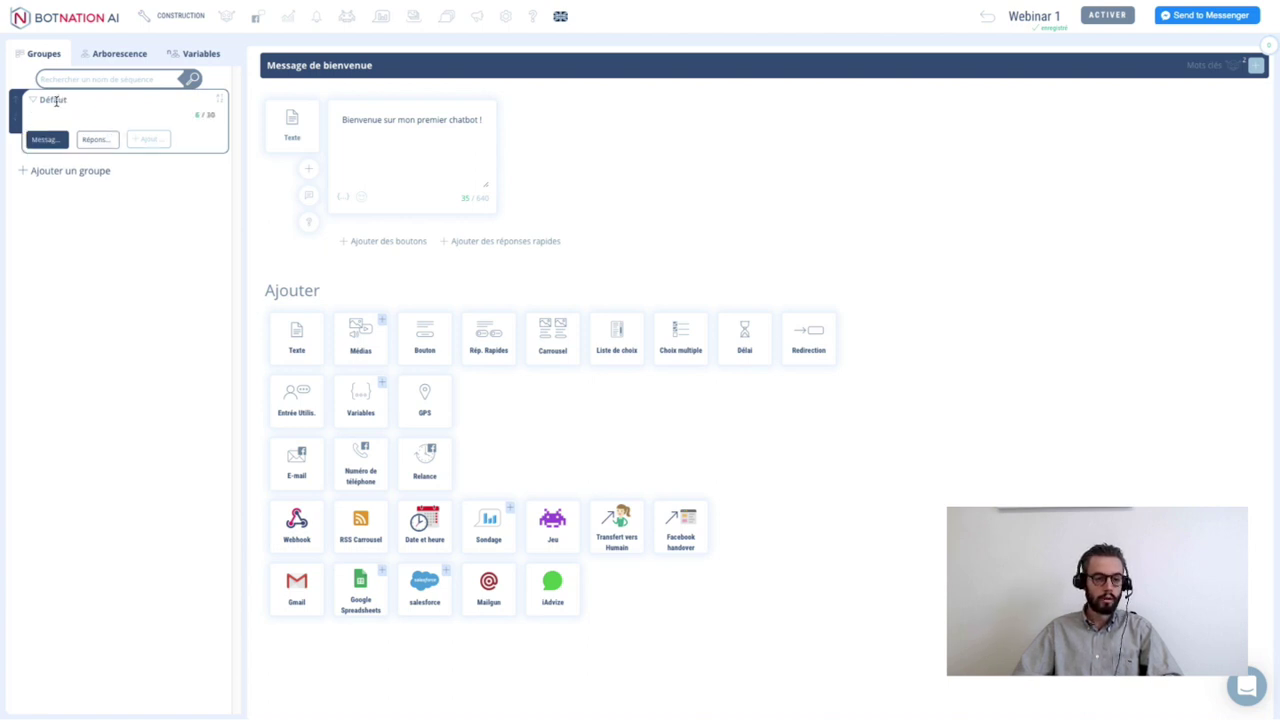
{"action": "double_click", "coordinate": [53, 101]}
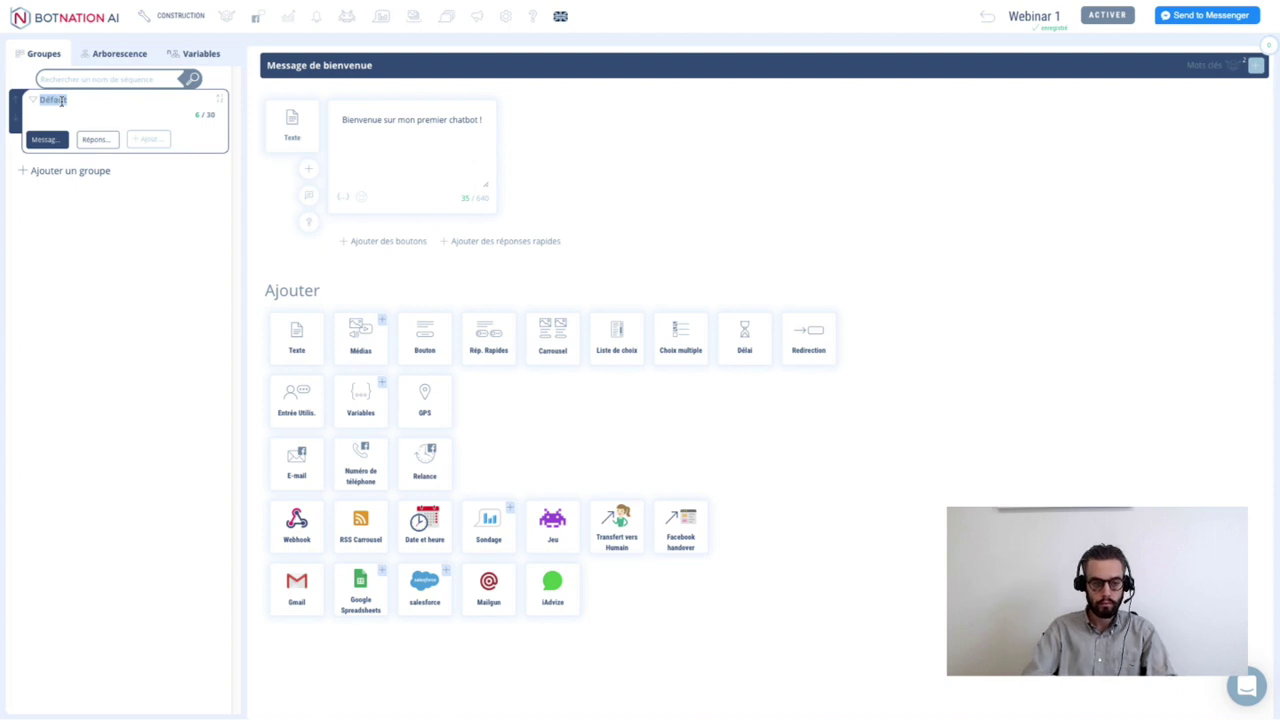
{"action": "type", "text": "Bienv"}
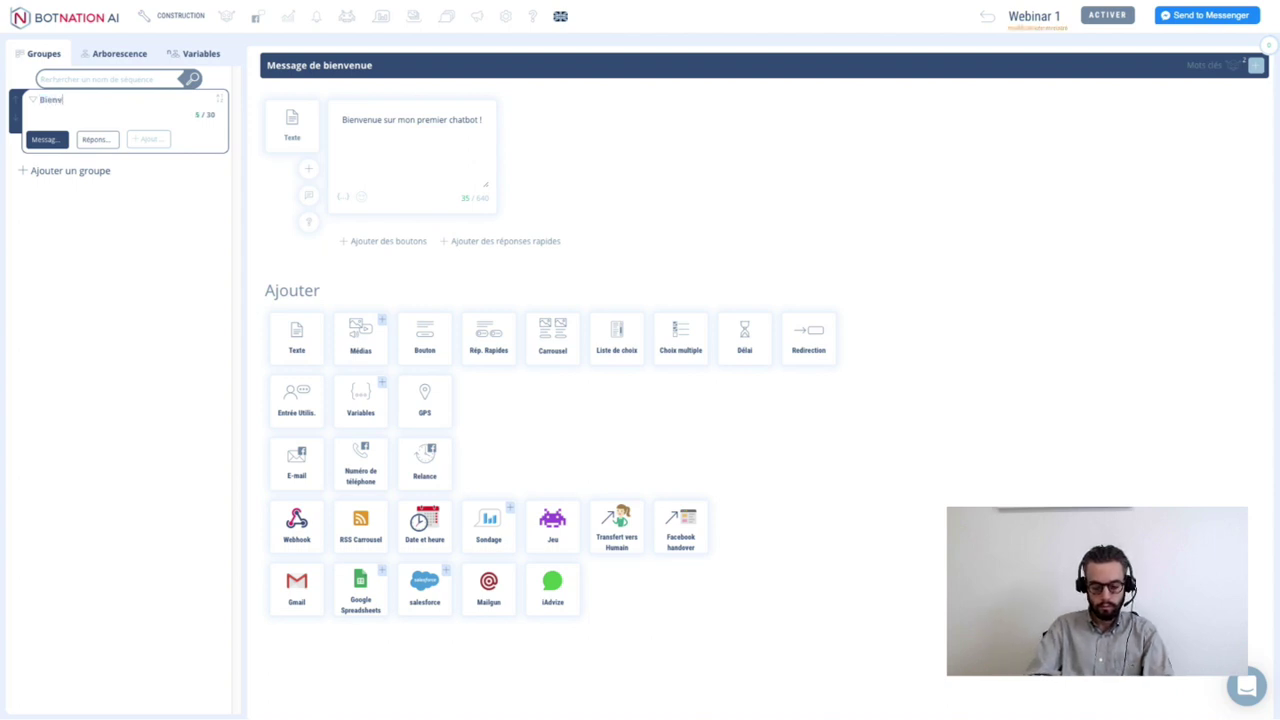
{"action": "type", "text": "enue"}
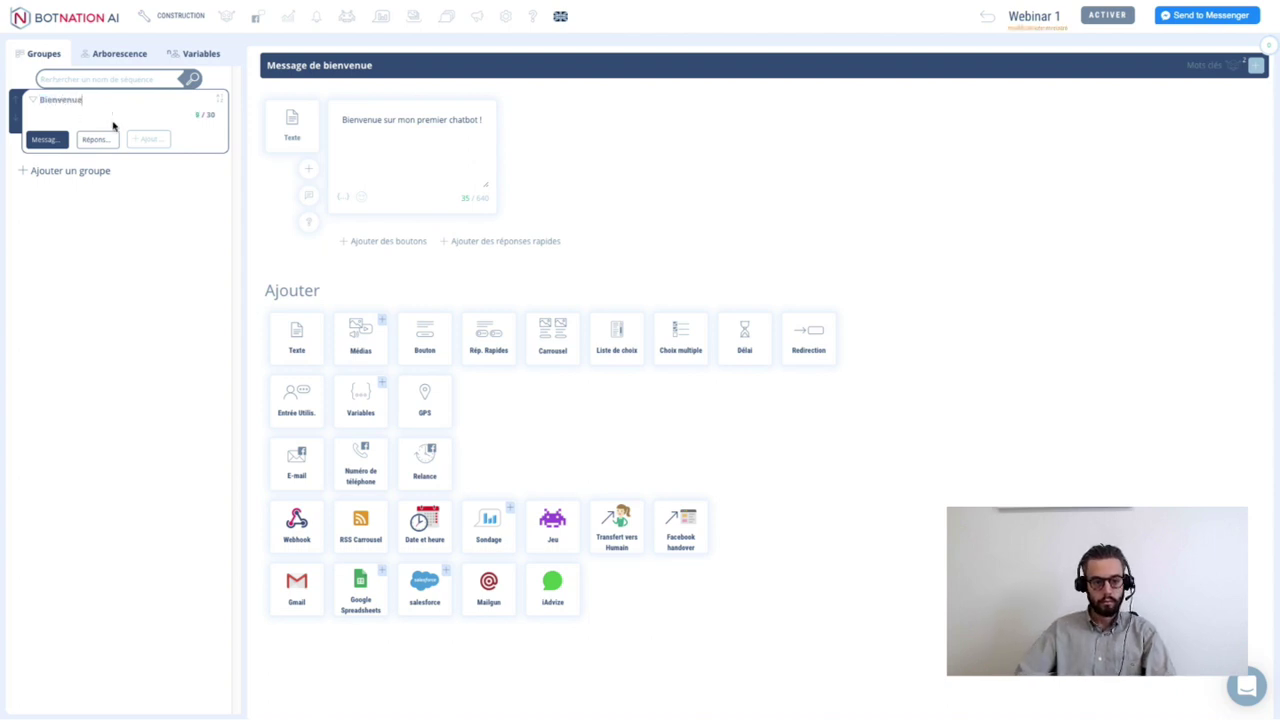
{"action": "key", "text": "Return"}
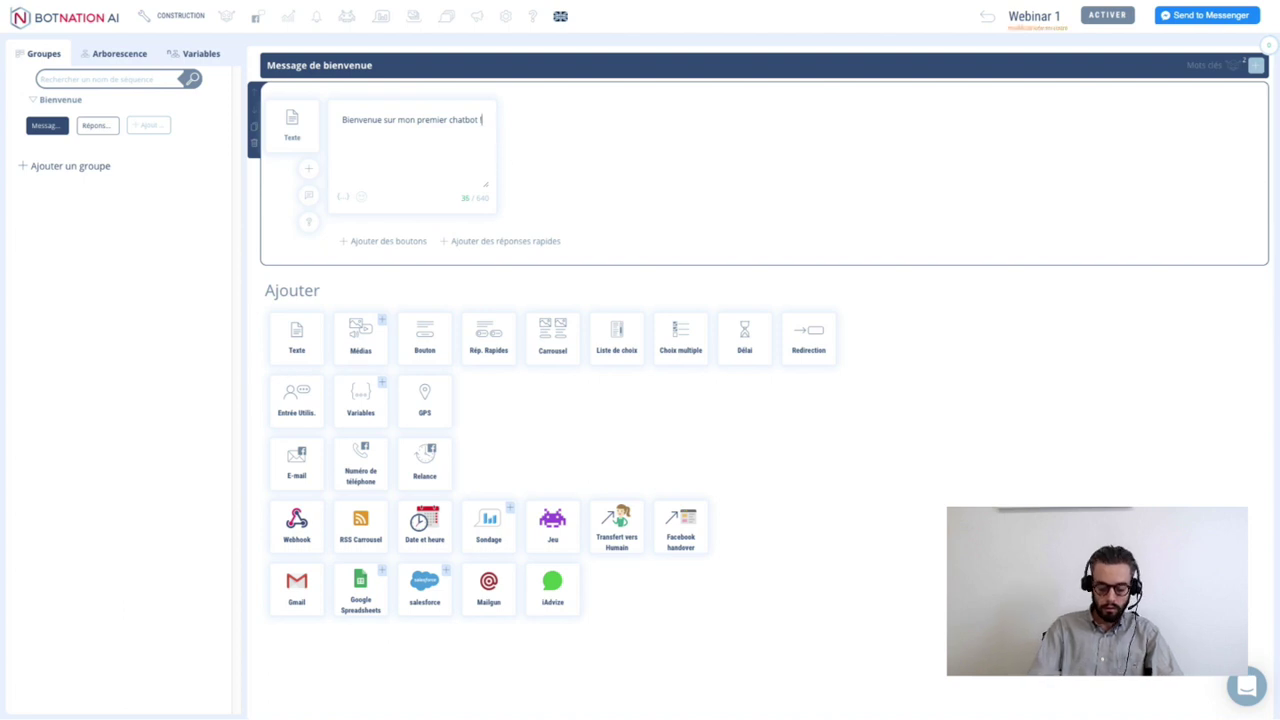
- Add the line "Que souhaitez-vous faire aujourd'hui ?" below the greeting in the welcome message text
{"action": "key", "text": "Return"}
{"action": "type", "text": "Que so"}
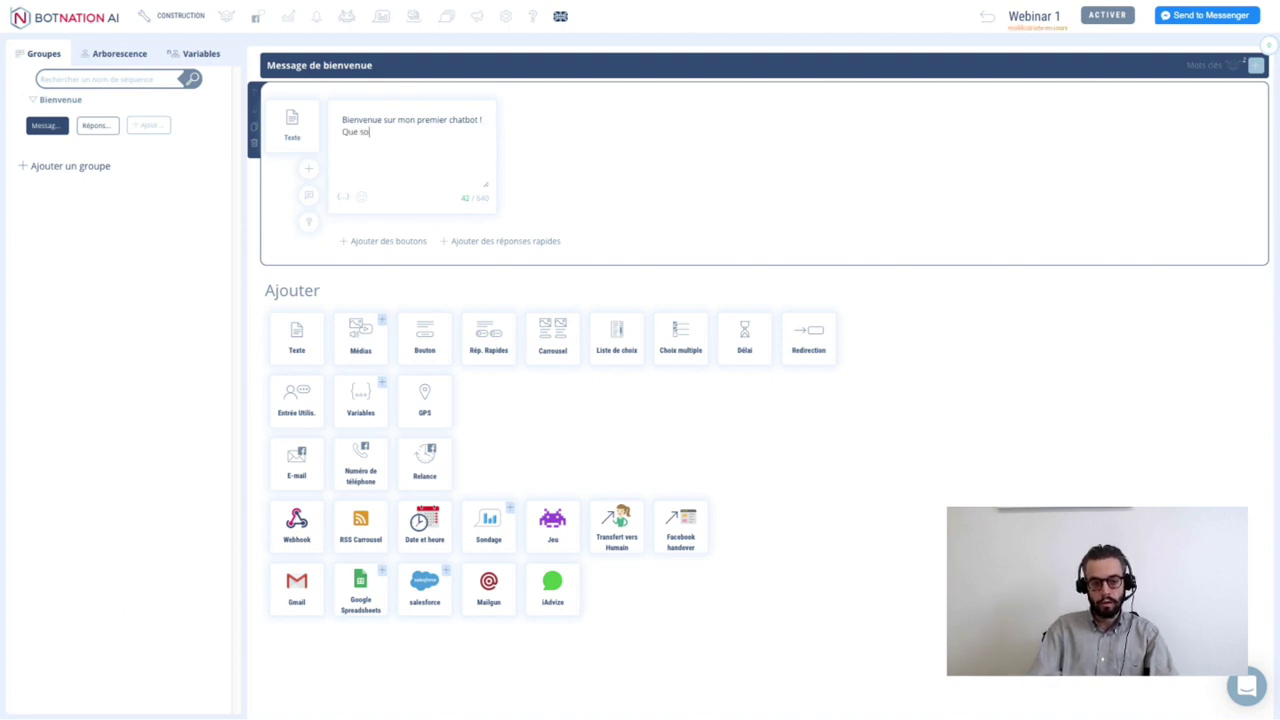
{"action": "type", "text": "uhaitez-vous "}
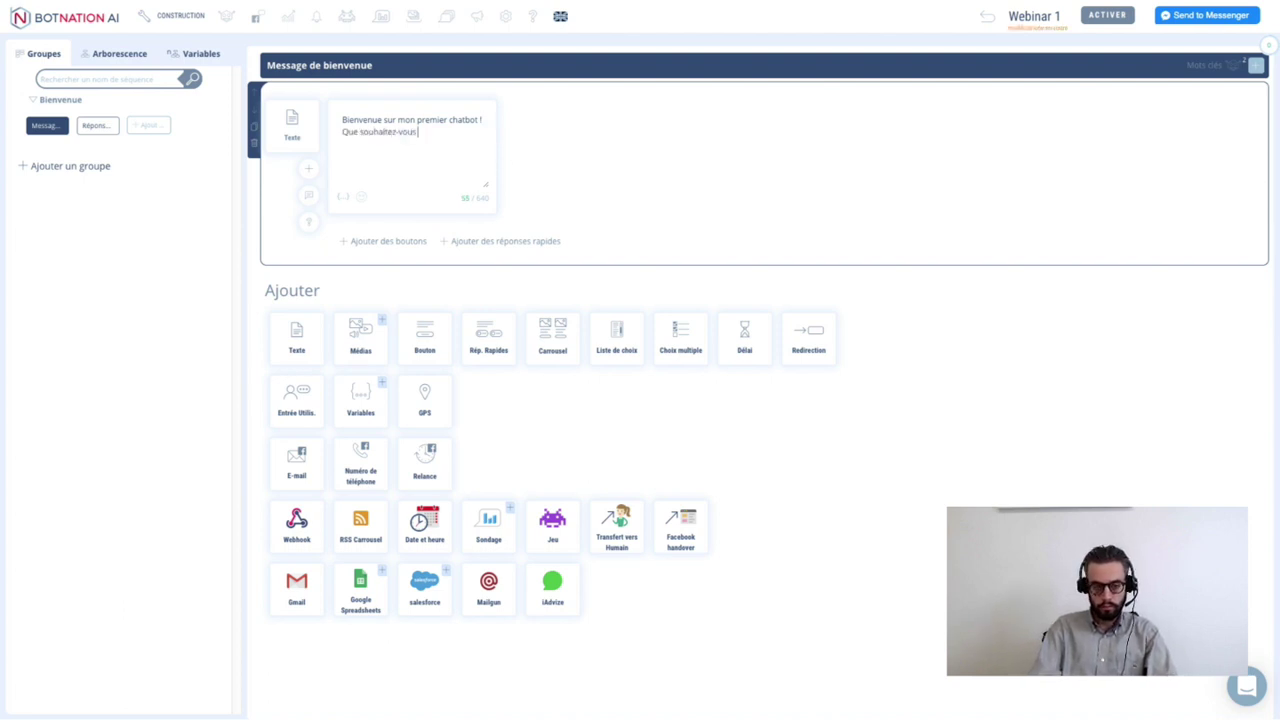
{"action": "type", "text": "faire aujourd'hui"}
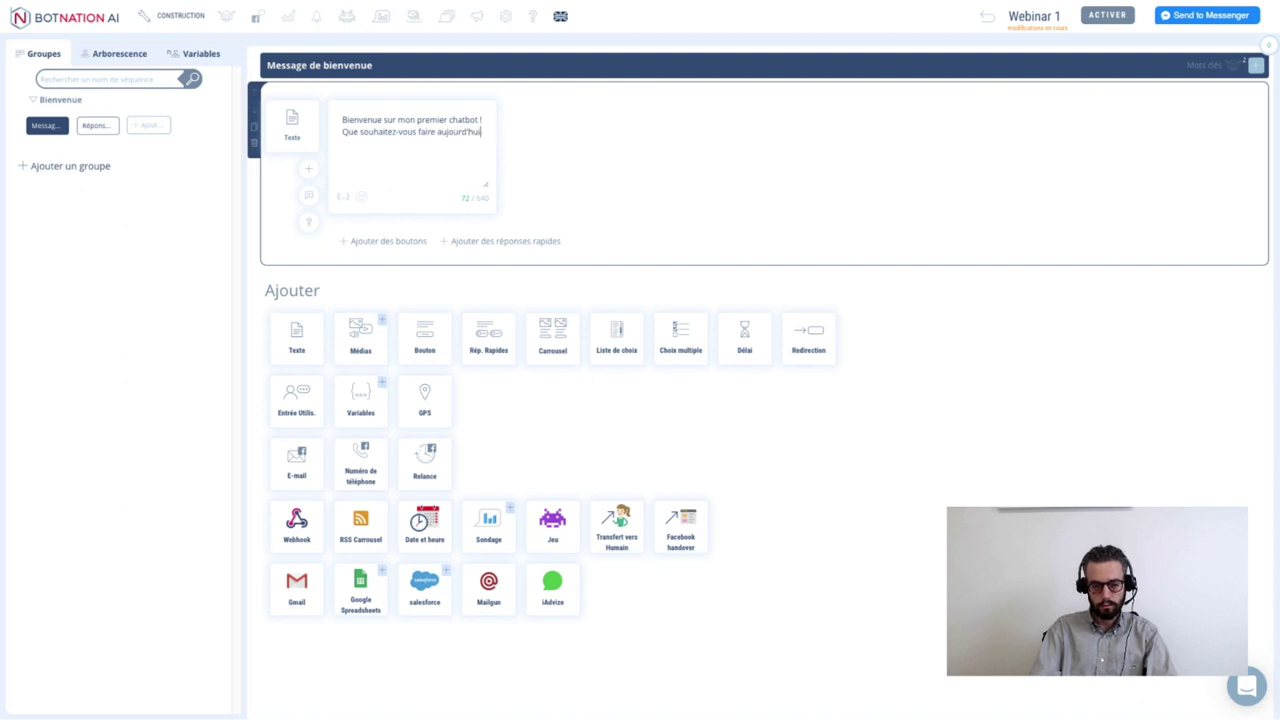
{"action": "type", "text": " ?"}
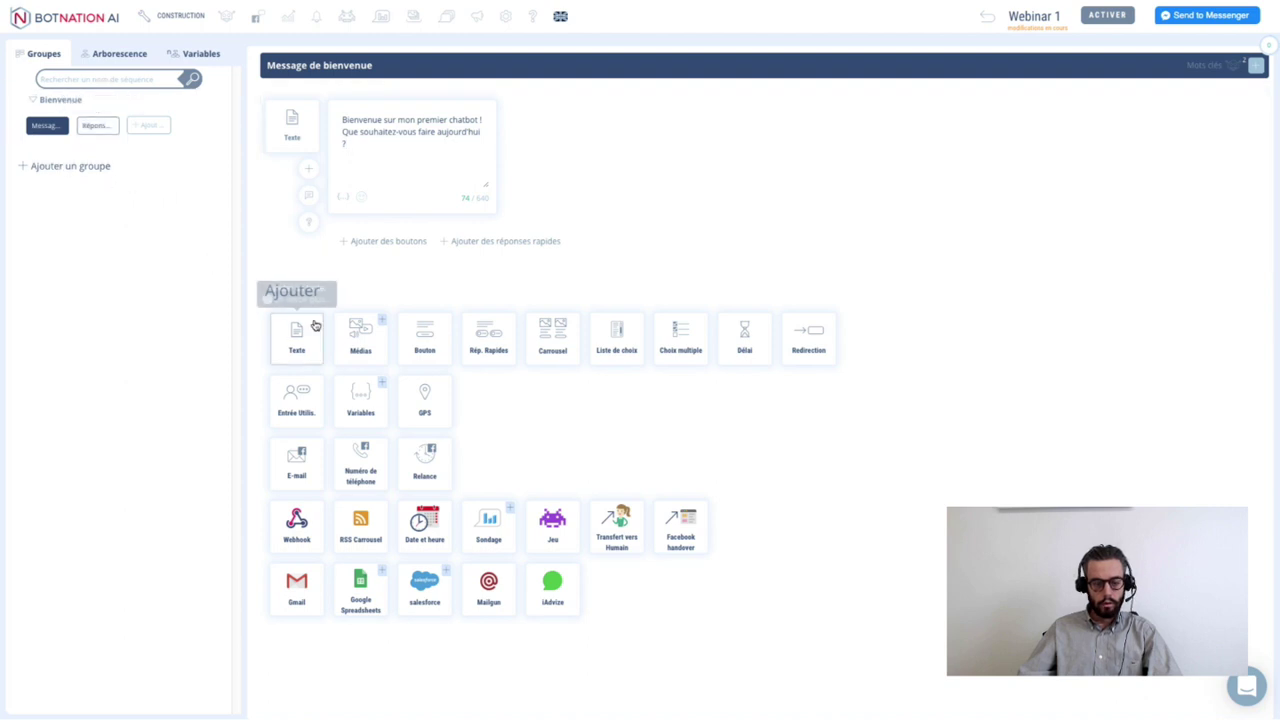
- Add a redirection button named "Acheter" to the welcome message
{"action": "left_click", "coordinate": [380, 244]}
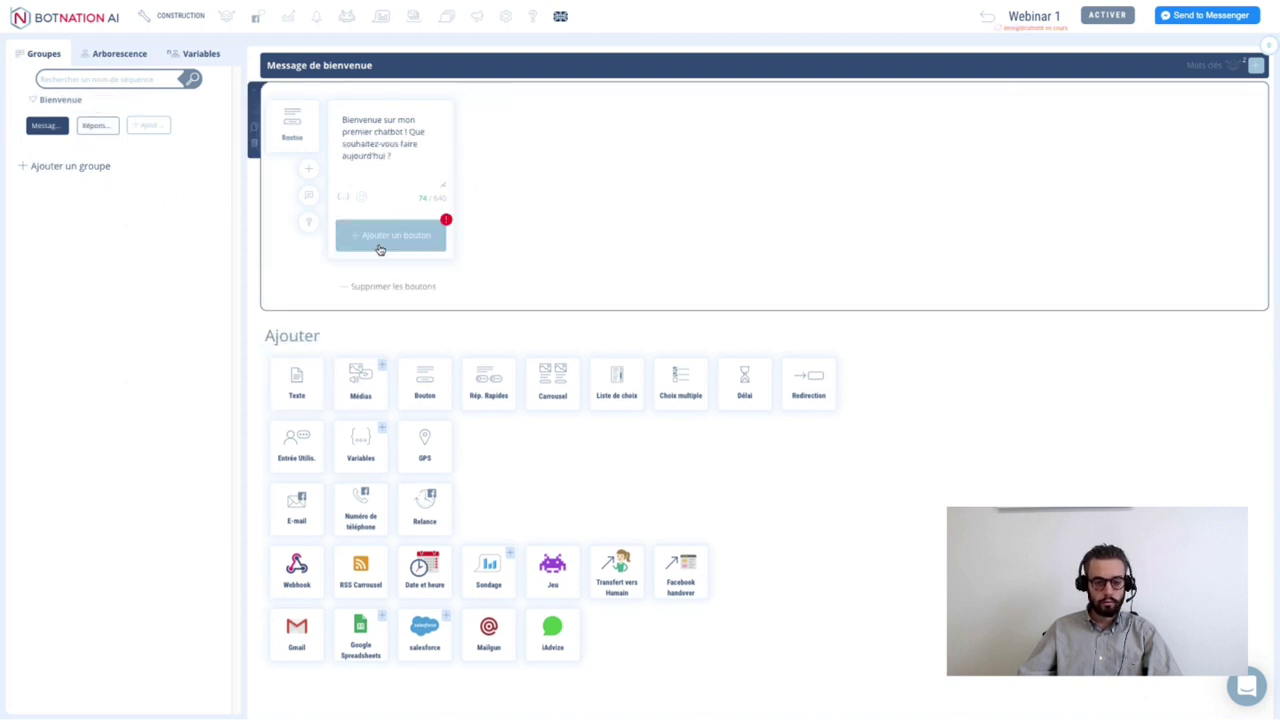
{"action": "left_click", "coordinate": [383, 244]}
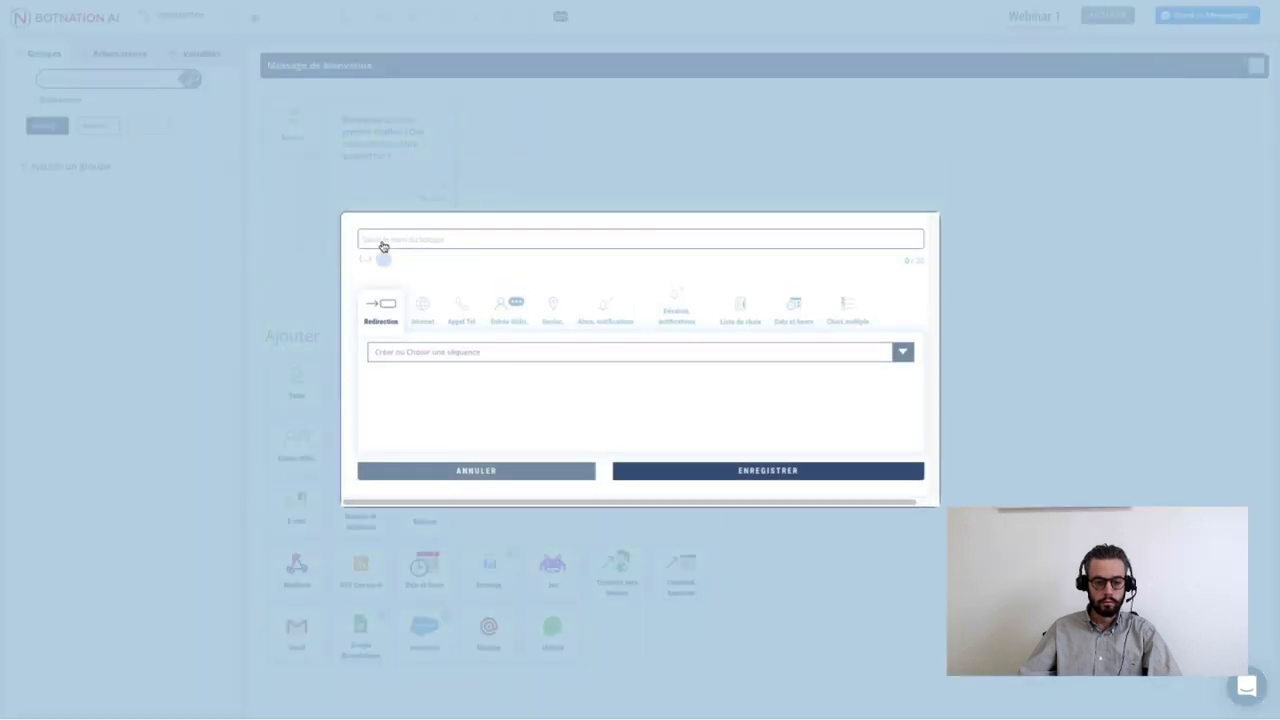
{"action": "left_click", "coordinate": [408, 245]}
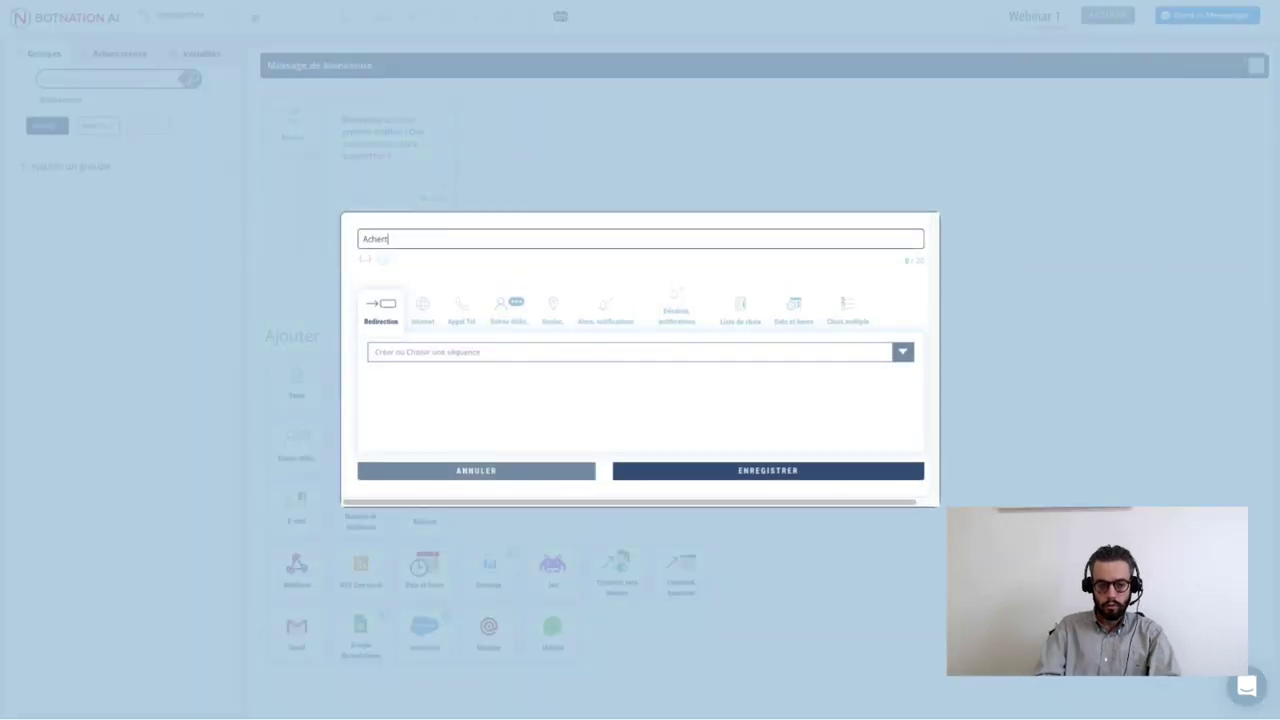
{"action": "type", "text": "r"}
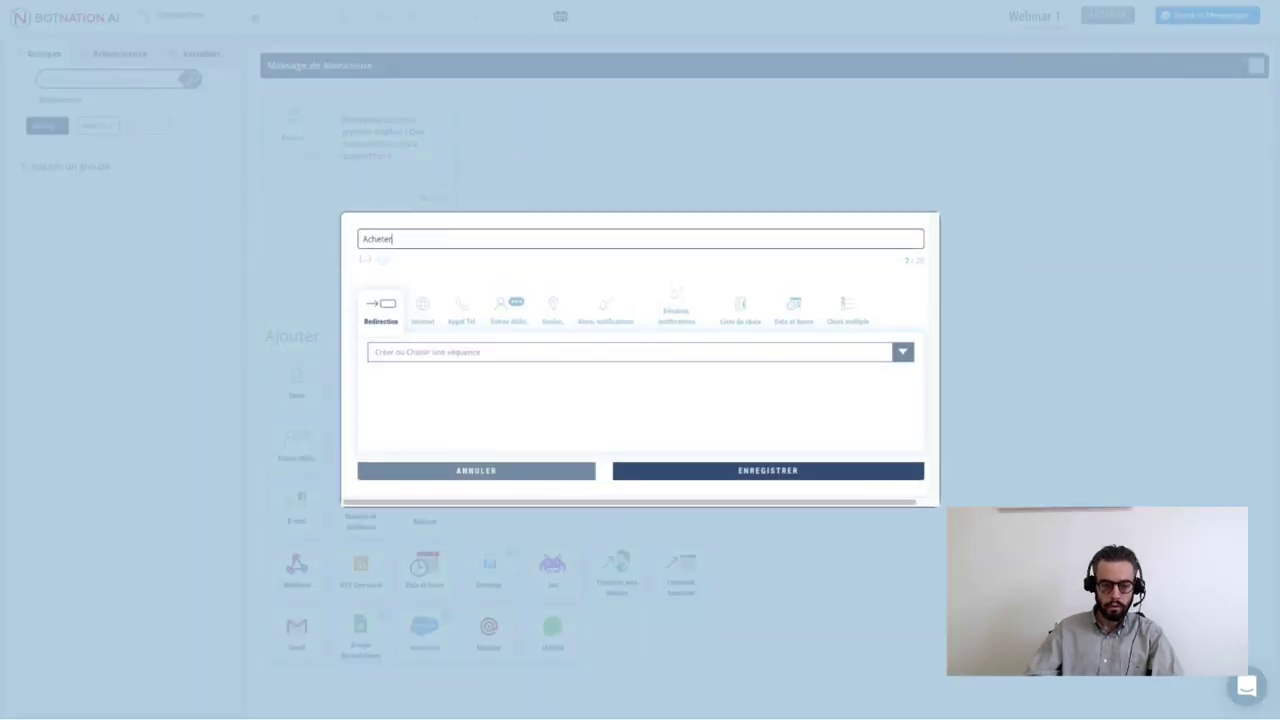
{"action": "left_click", "coordinate": [765, 470]}
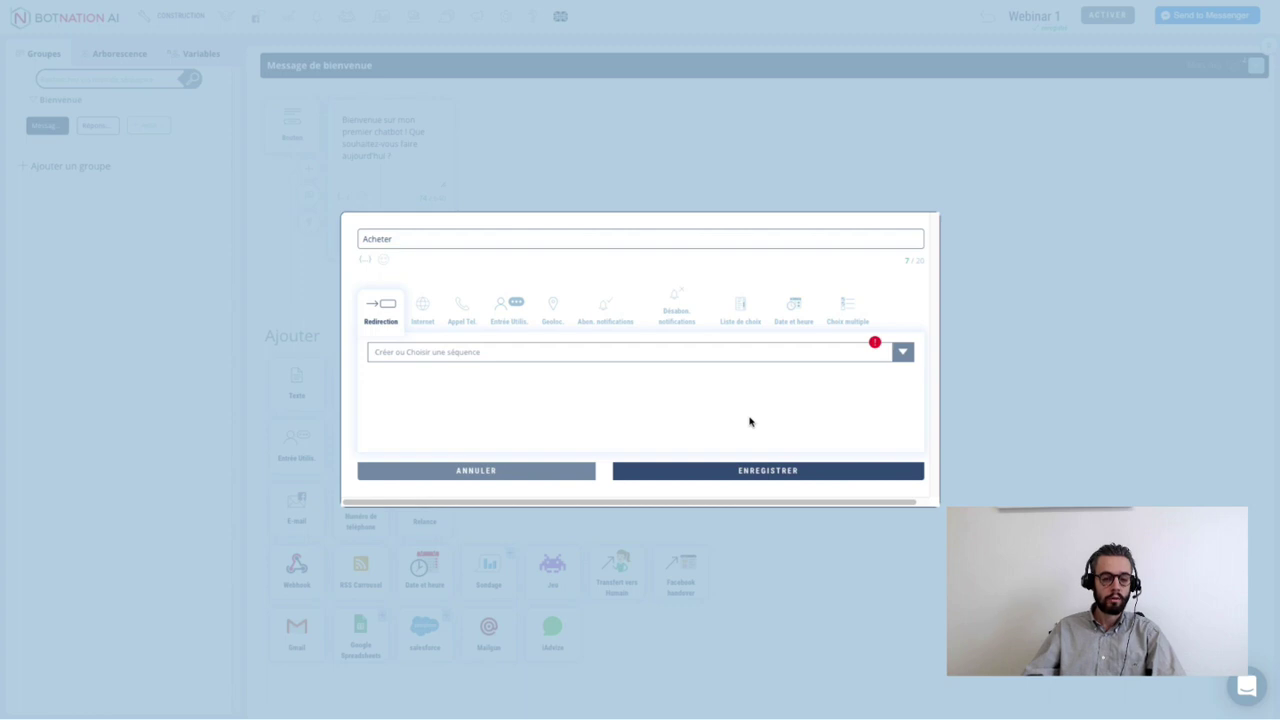
- Create a new sequence named "Acheter", choose it as the button's redirection target and save the button
{"action": "left_click", "coordinate": [463, 355]}
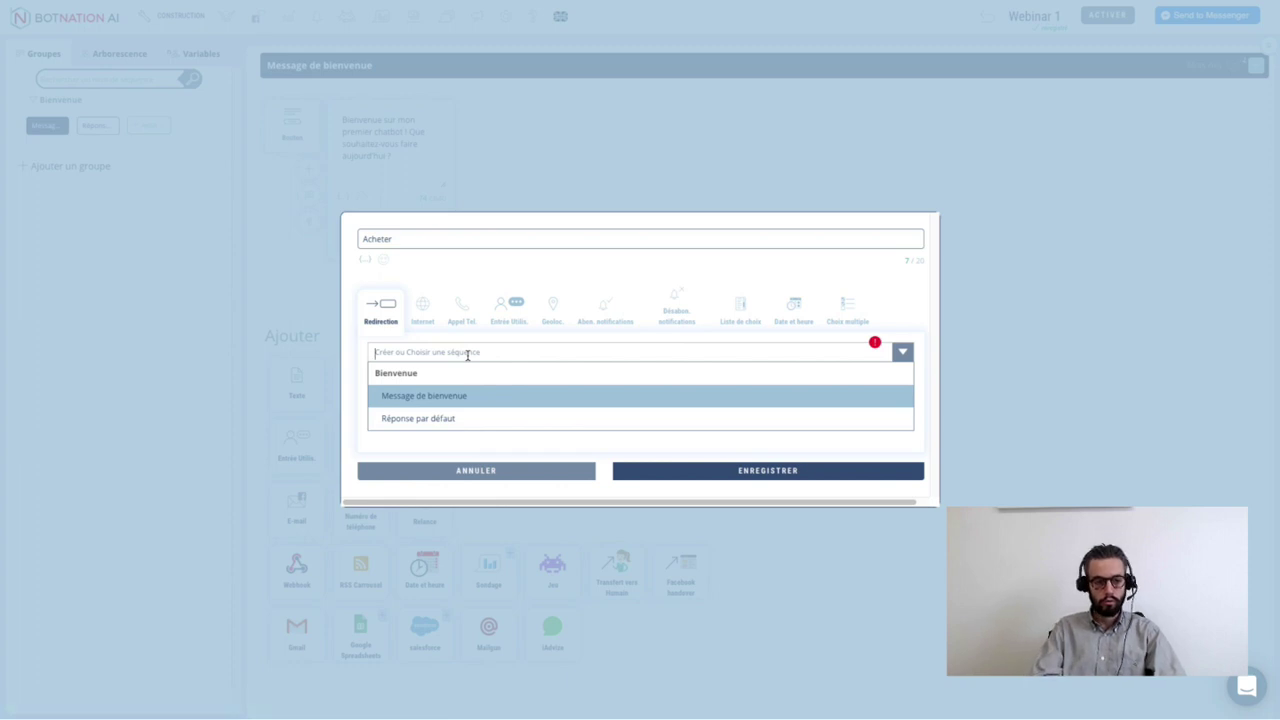
{"action": "type", "text": "Acheter"}
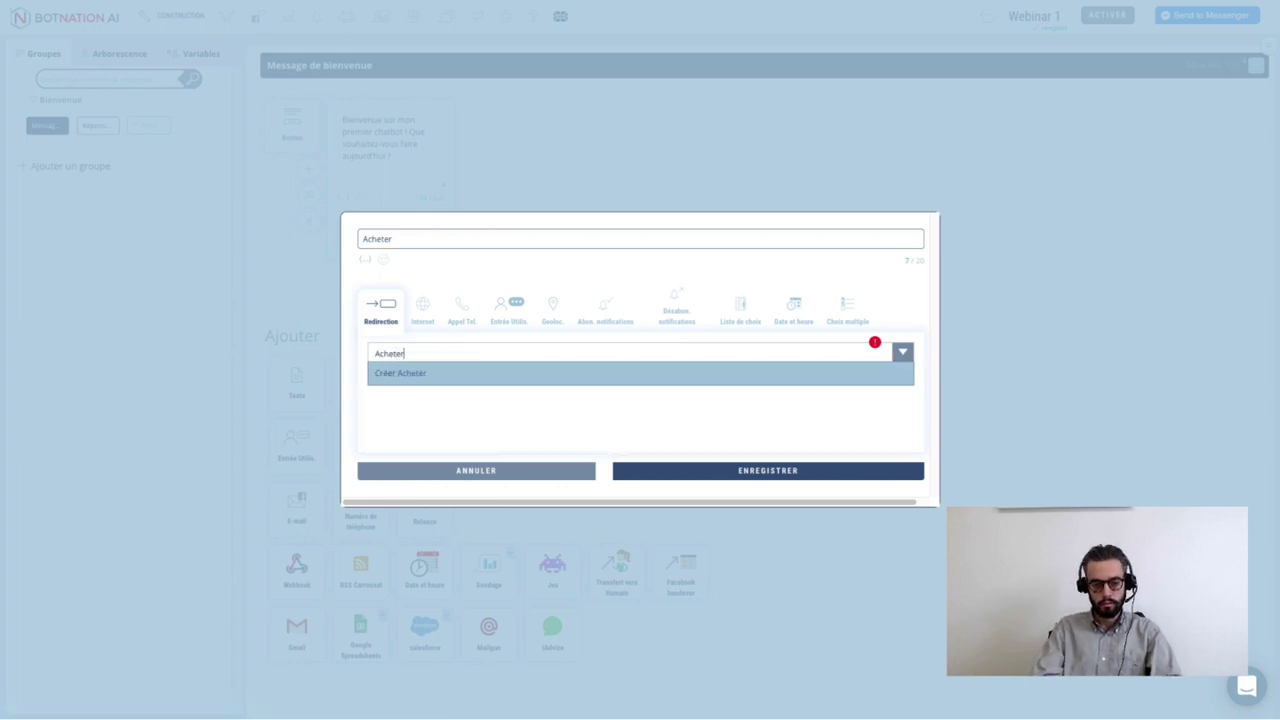
{"action": "left_click", "coordinate": [385, 376]}
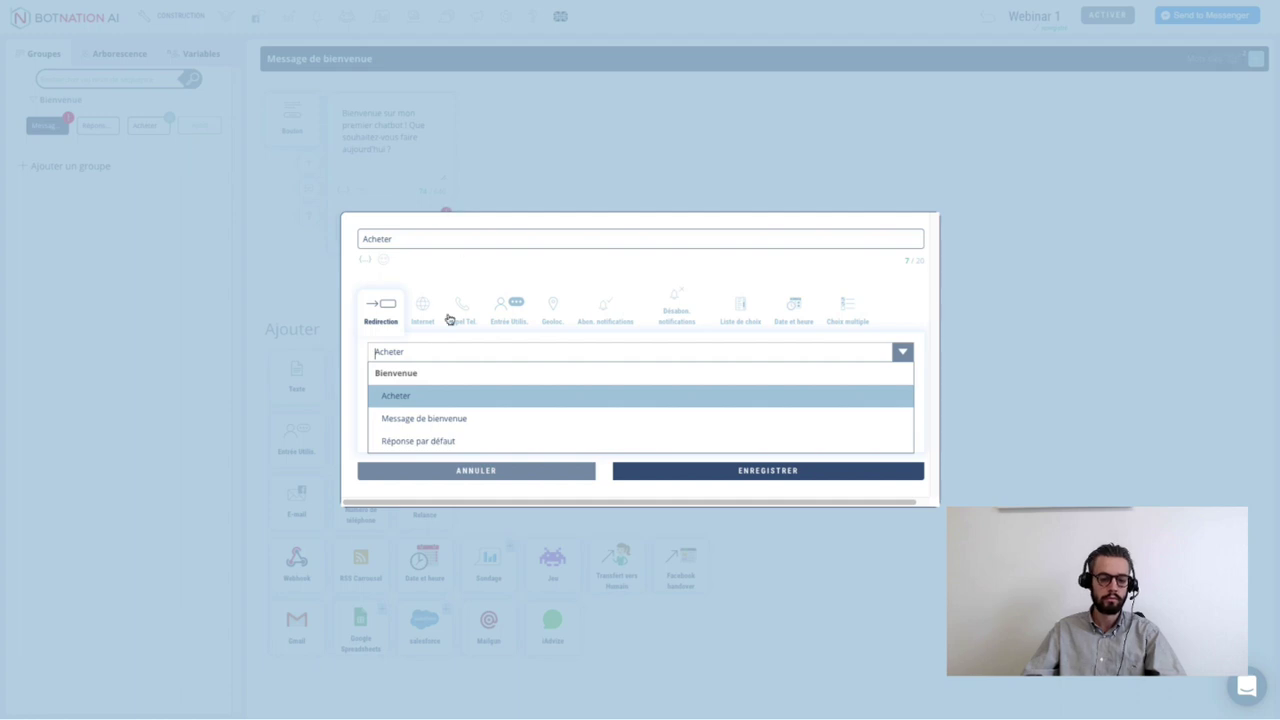
{"action": "left_click", "coordinate": [407, 396]}
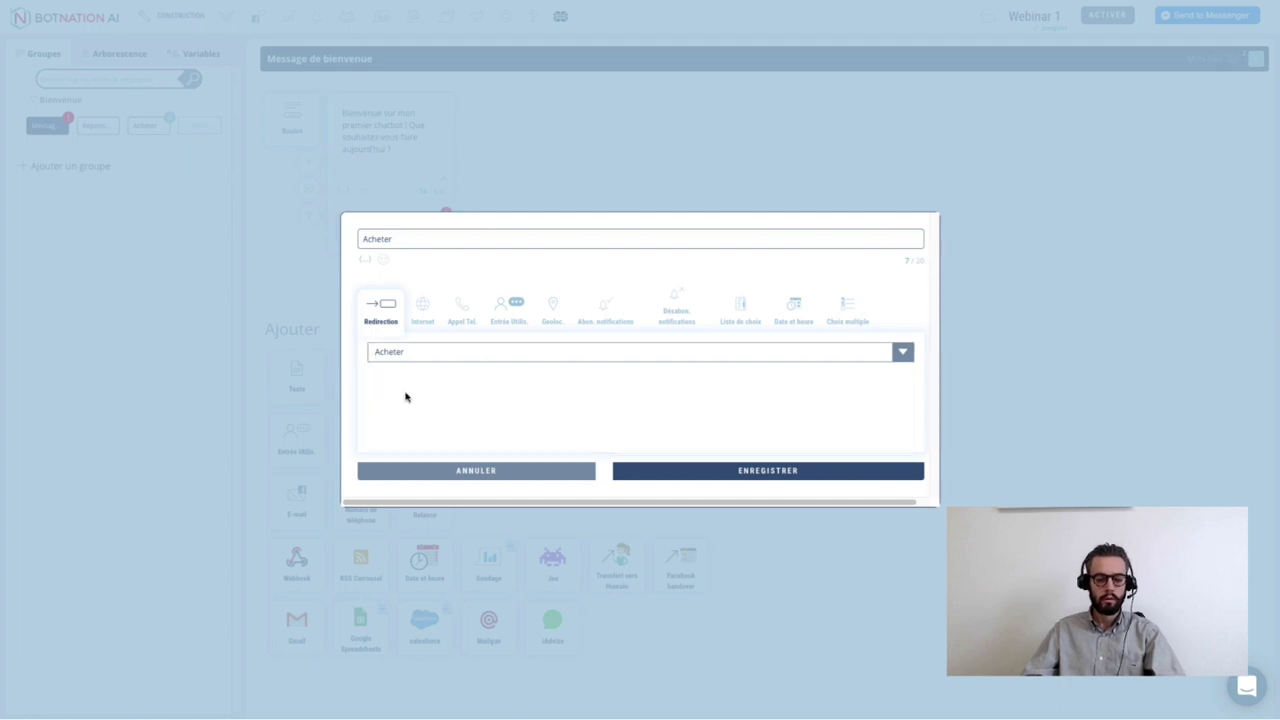
{"action": "left_click", "coordinate": [753, 471]}
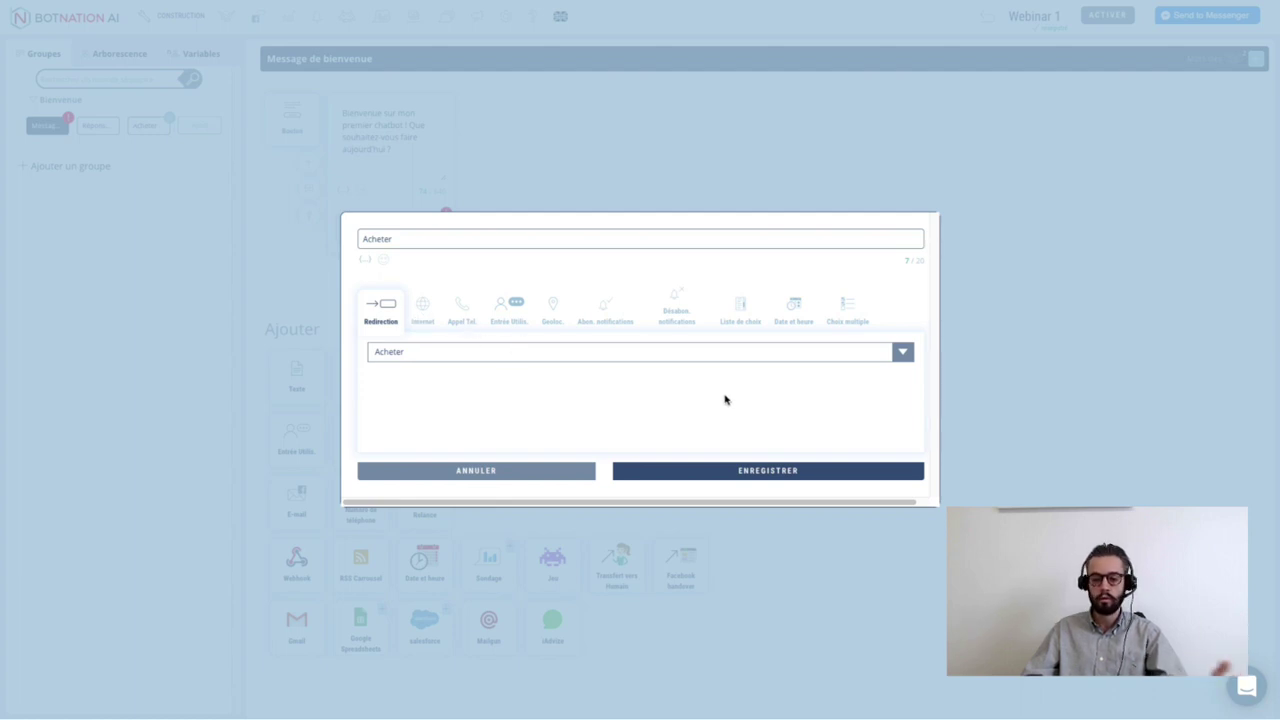
- Save the "Acheter" button and add a second redirection button named "Vendre" to the welcome message
{"action": "left_click", "coordinate": [754, 472]}
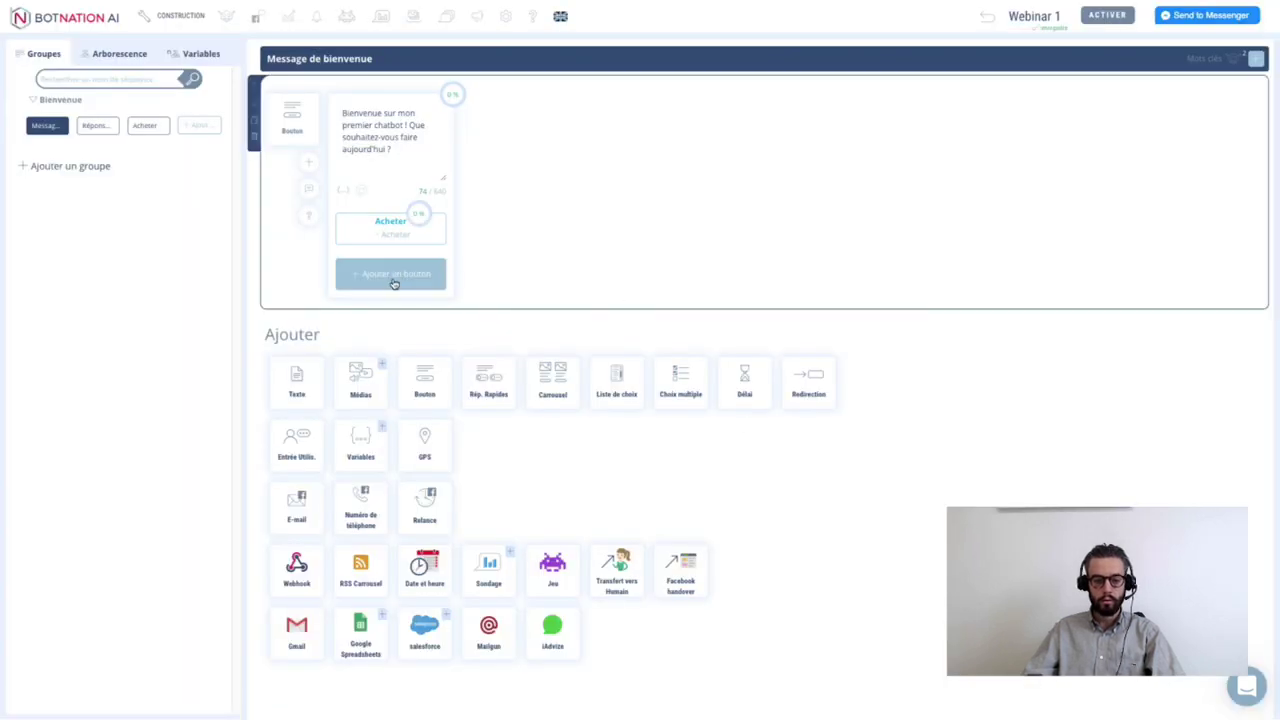
{"action": "left_click", "coordinate": [390, 273]}
{"action": "left_click", "coordinate": [414, 237]}
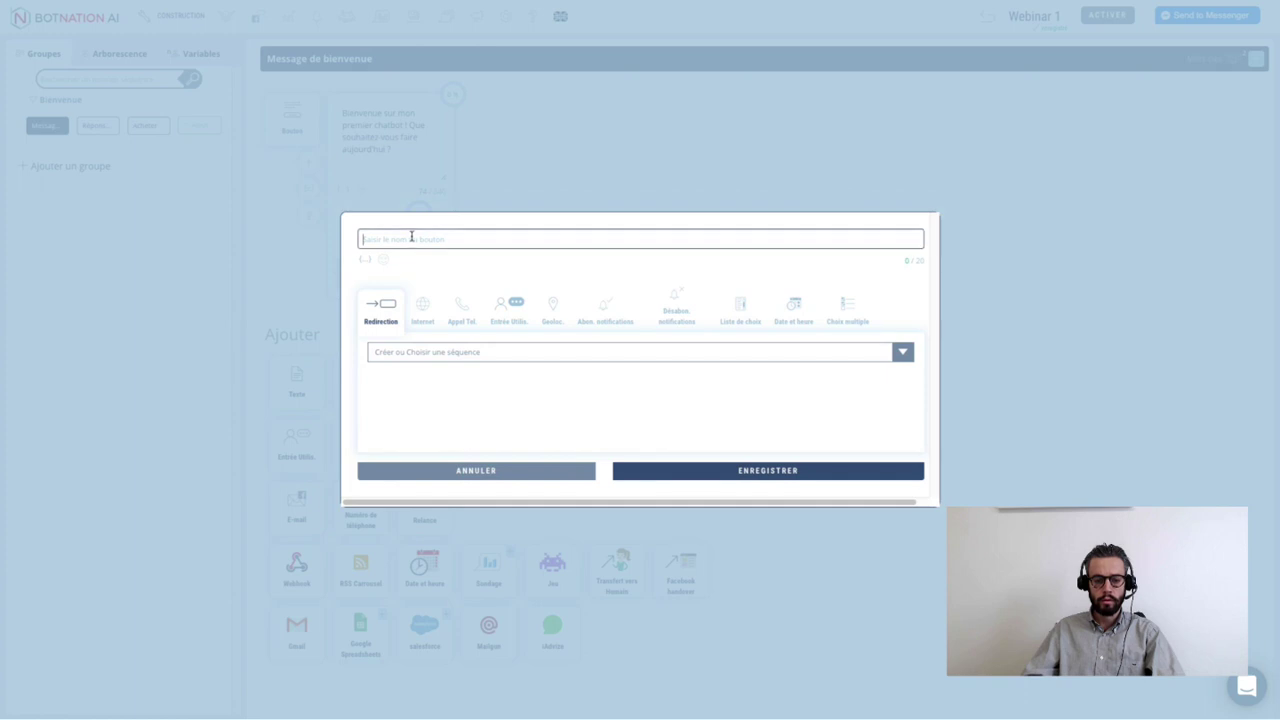
{"action": "type", "text": "Vendr"}
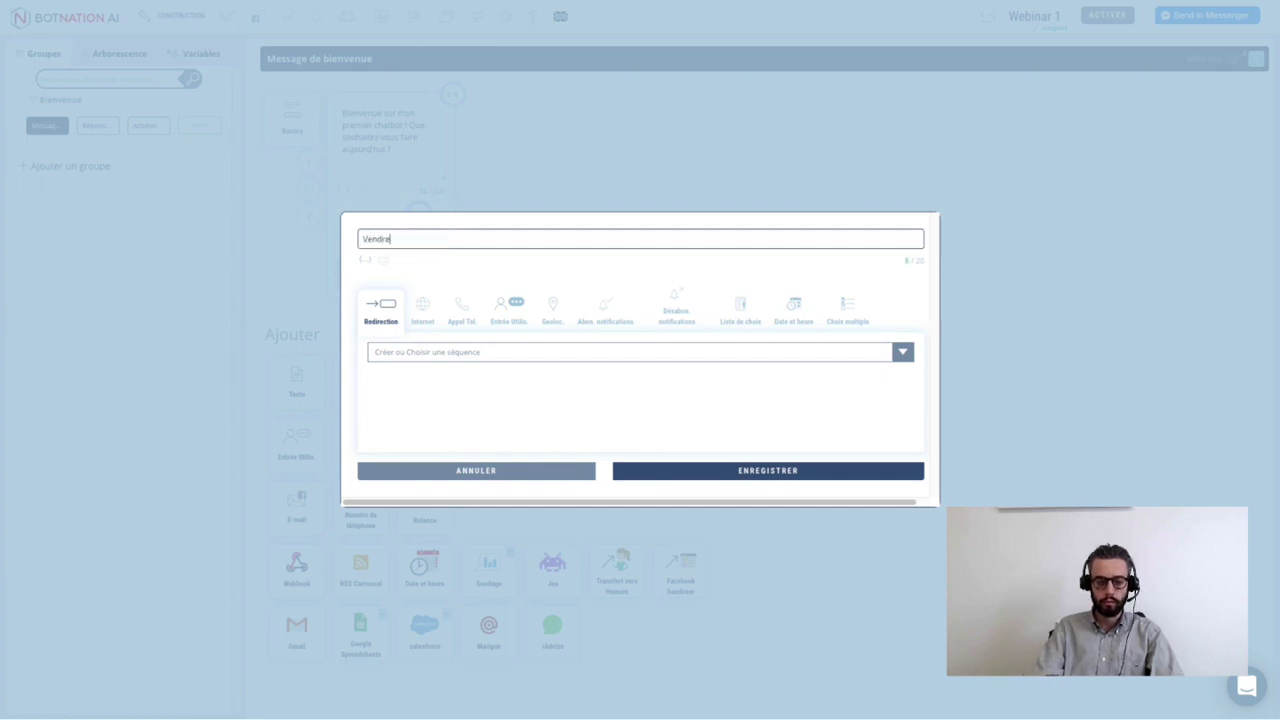
{"action": "type", "text": "e"}
- Create a new sequence named "Vendre" as the button's redirection target and save the button
{"action": "left_click", "coordinate": [460, 351]}
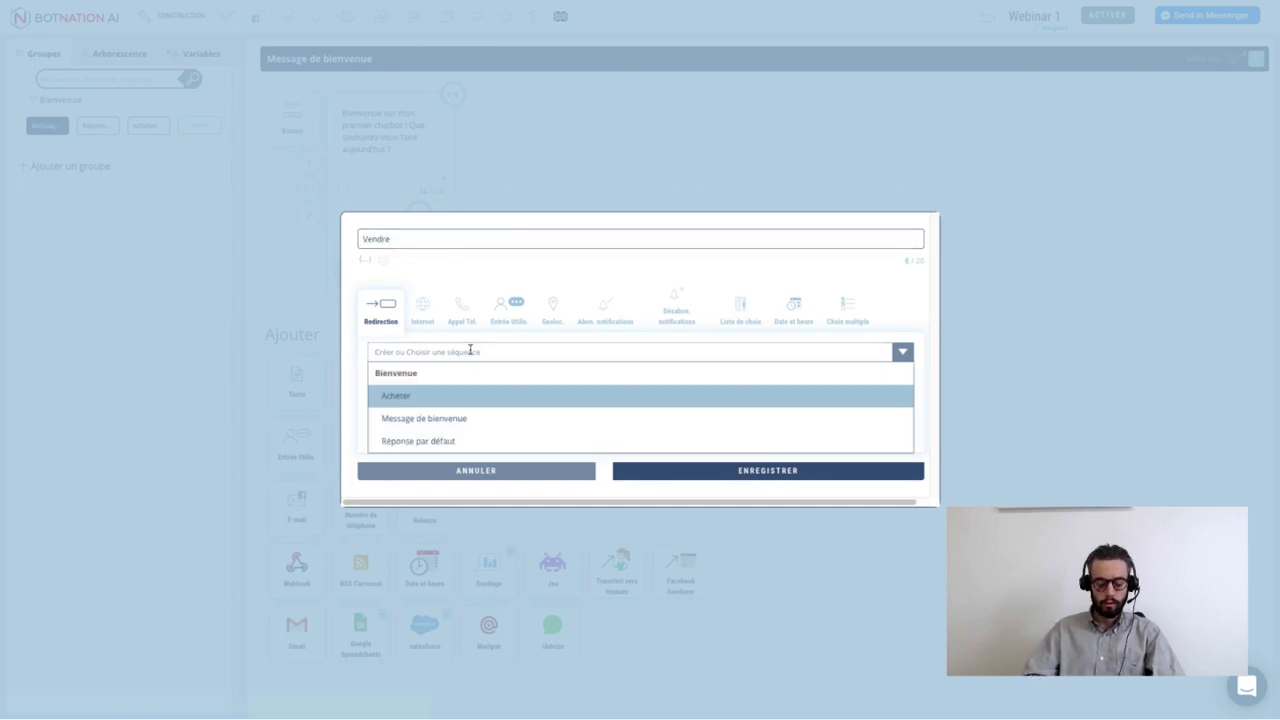
{"action": "type", "text": "Vendre"}
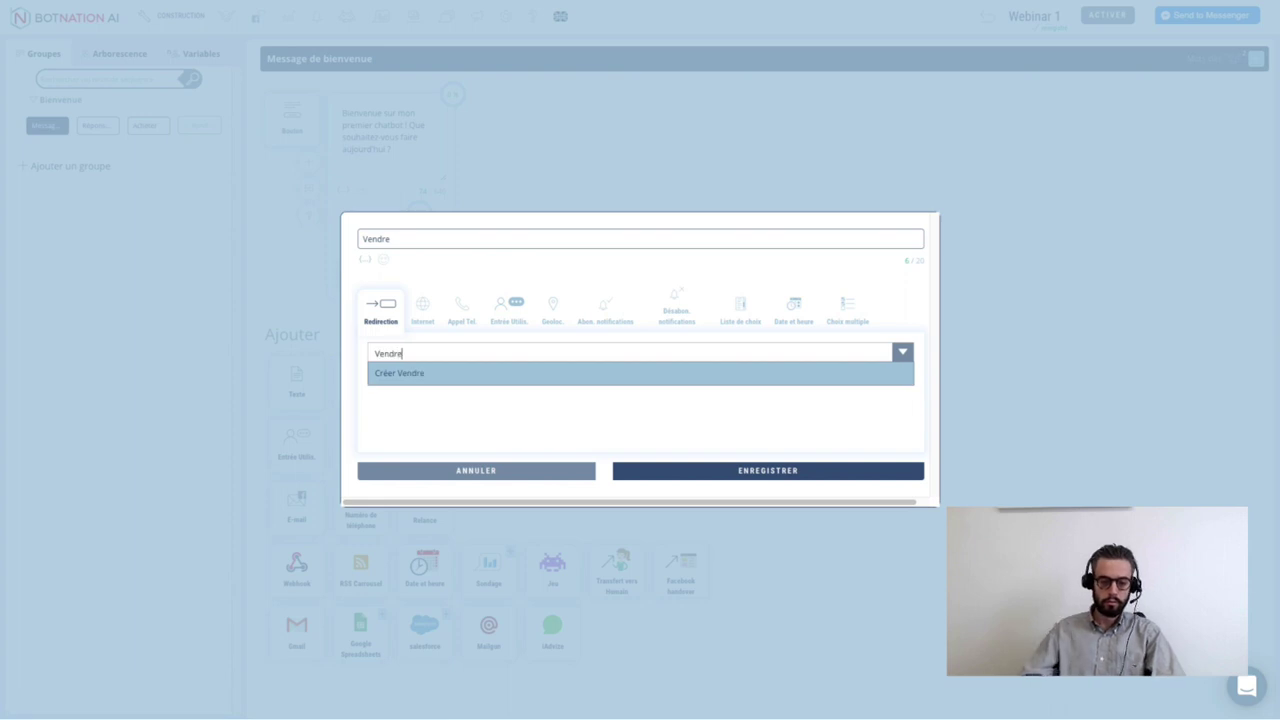
{"action": "left_click", "coordinate": [424, 374]}
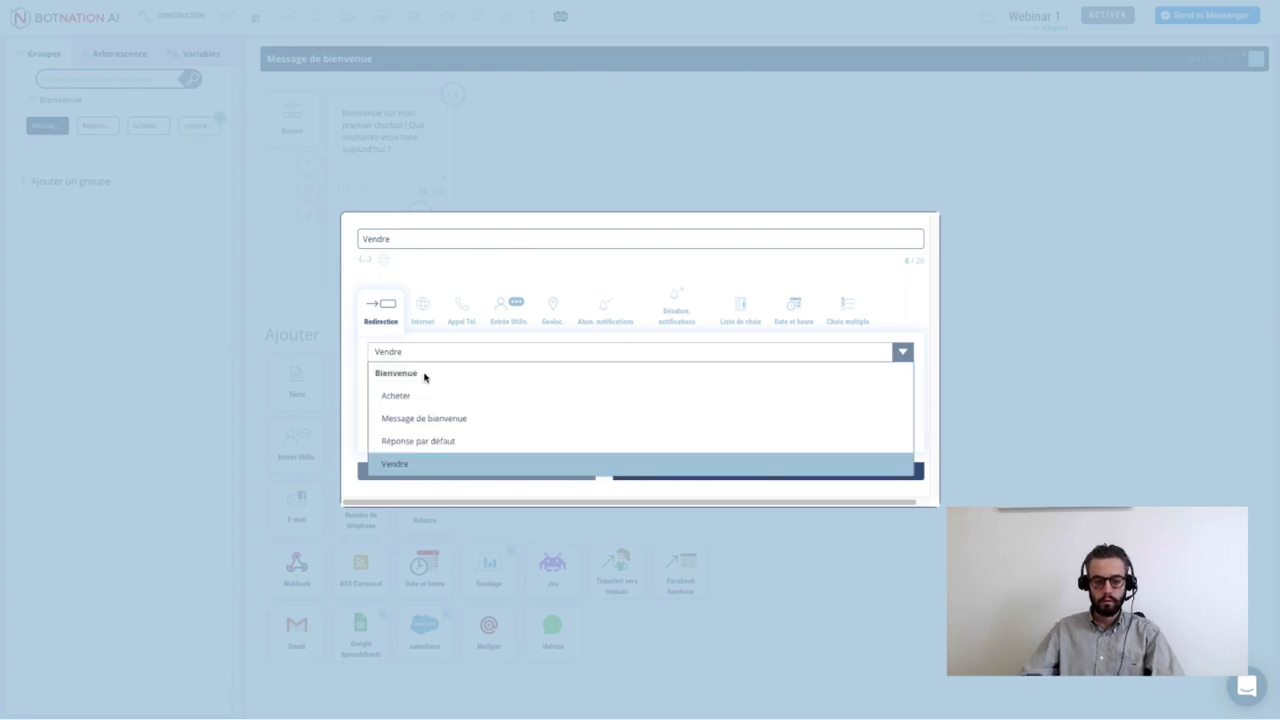
{"action": "left_click", "coordinate": [351, 374]}
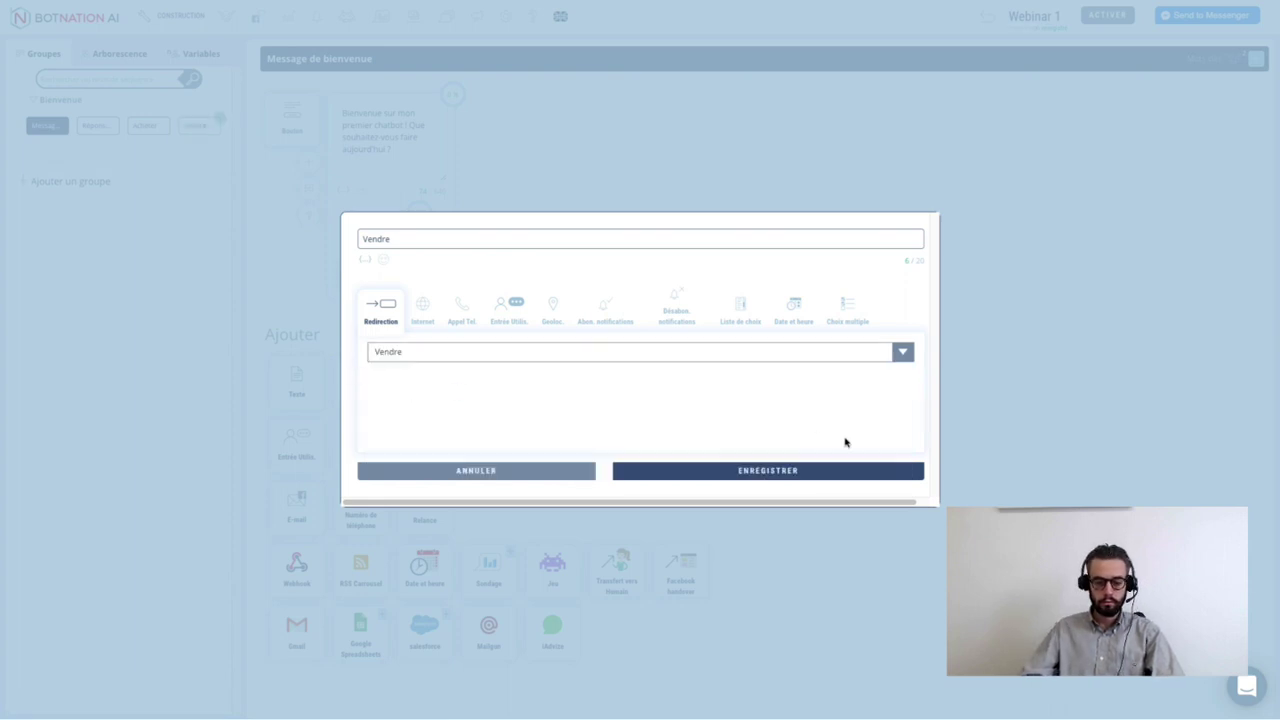
{"action": "left_click", "coordinate": [782, 470]}
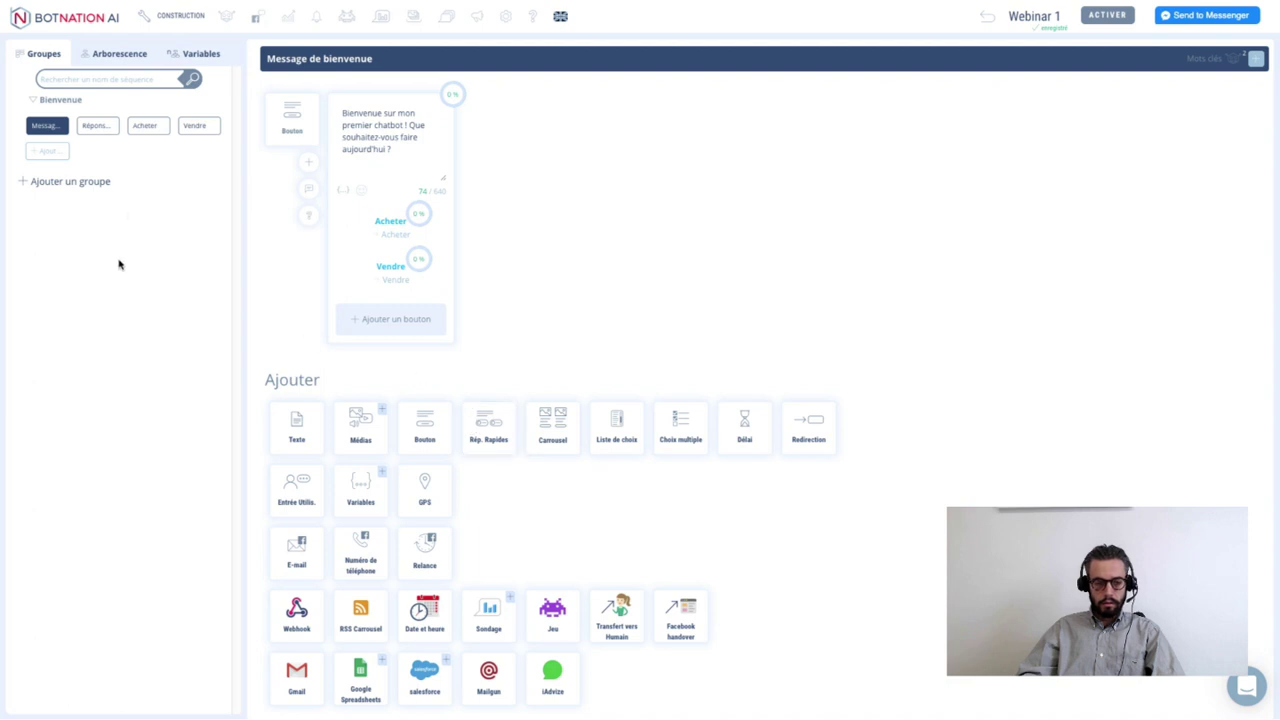
- Look over the reply texts of the default response sequence and open the "Acheter" sequence
{"action": "left_click", "coordinate": [97, 127]}
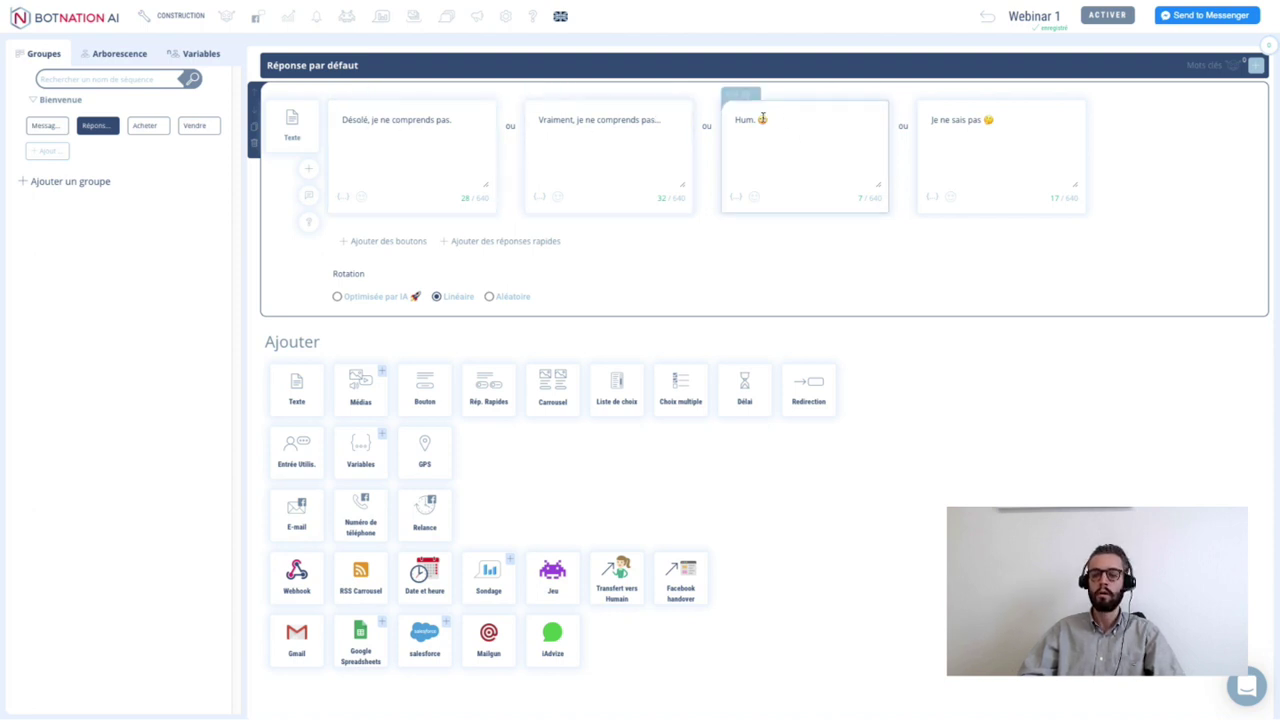
{"action": "left_click", "coordinate": [144, 125]}
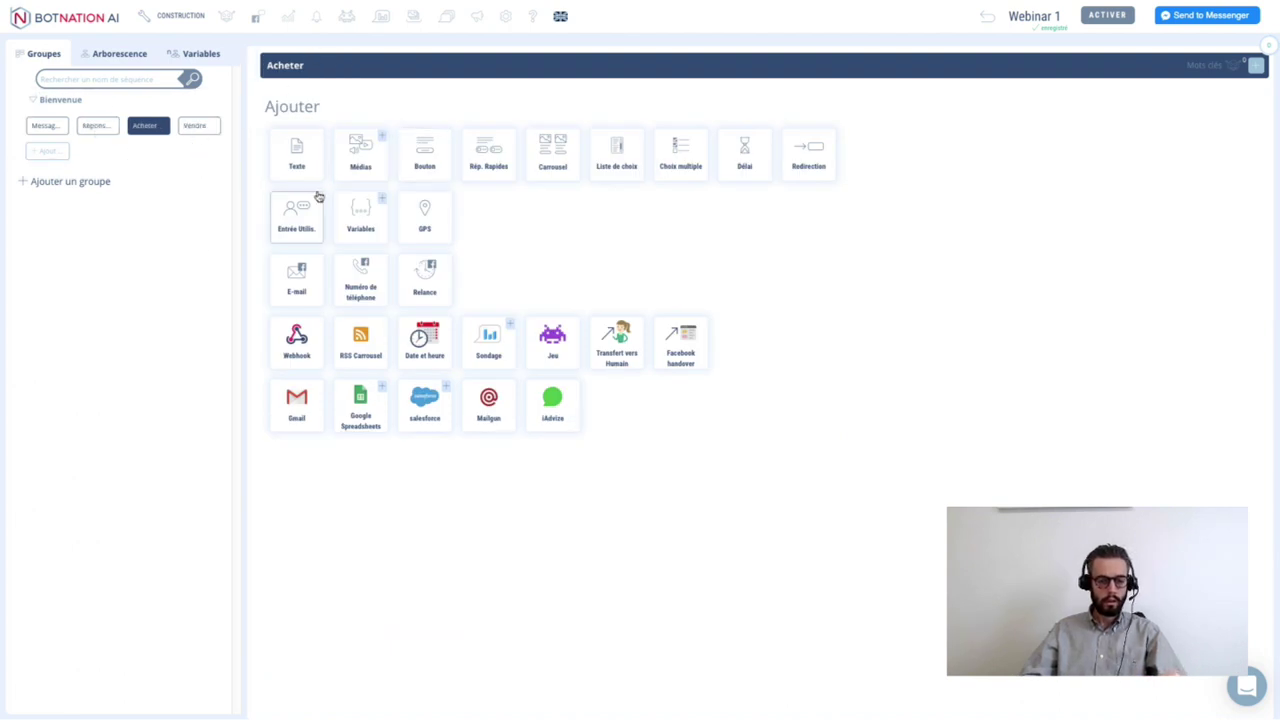
{"action": "mouse_move", "coordinate": [314, 195]}
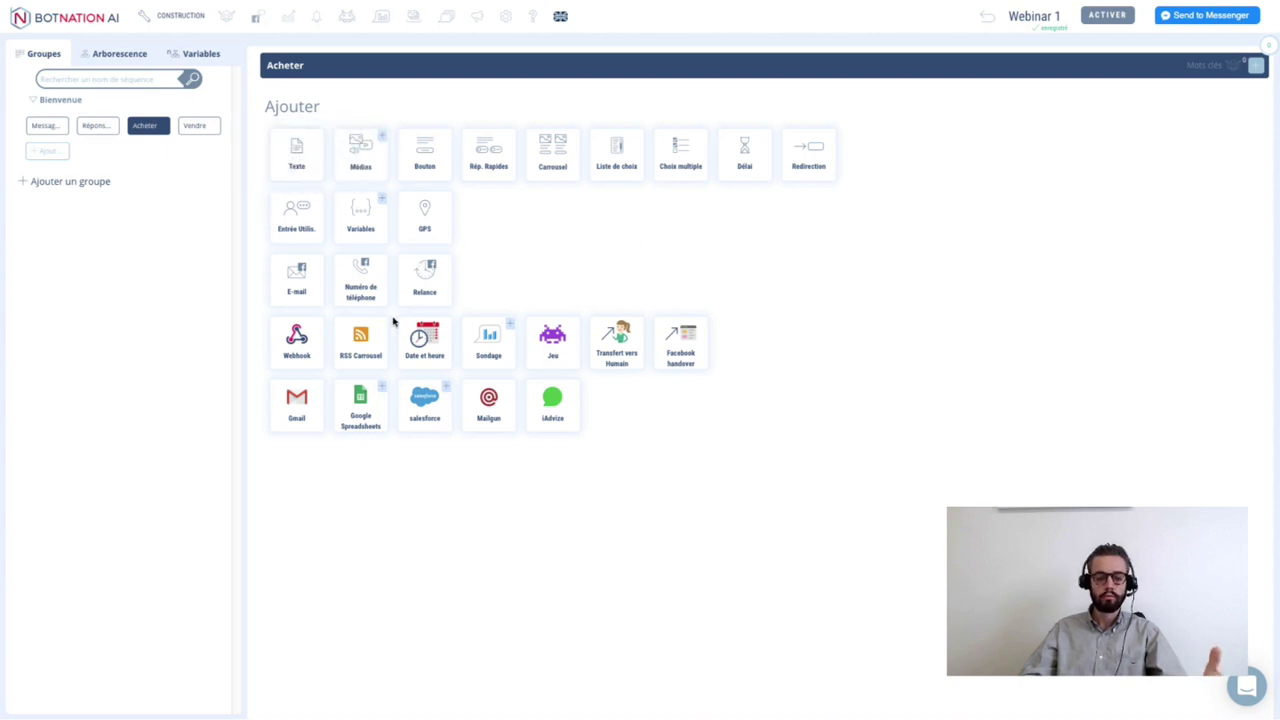
{"action": "mouse_move", "coordinate": [612, 357]}
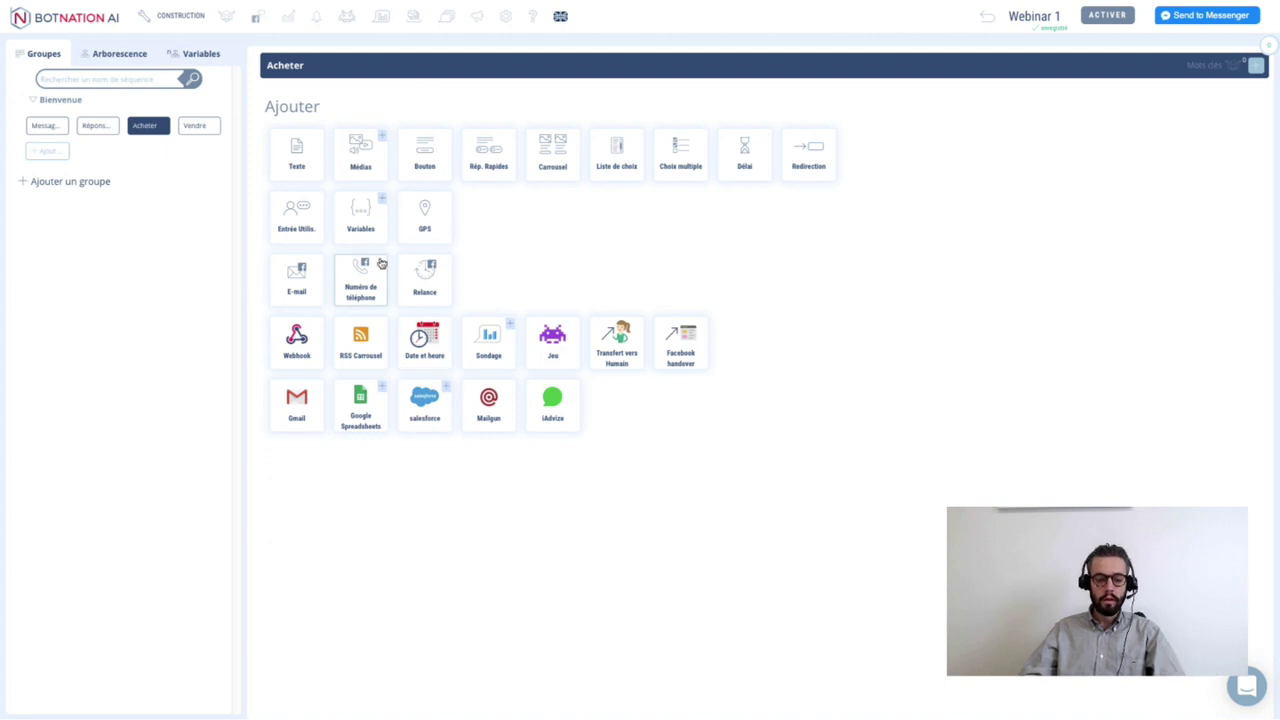
{"action": "left_click", "coordinate": [303, 157]}
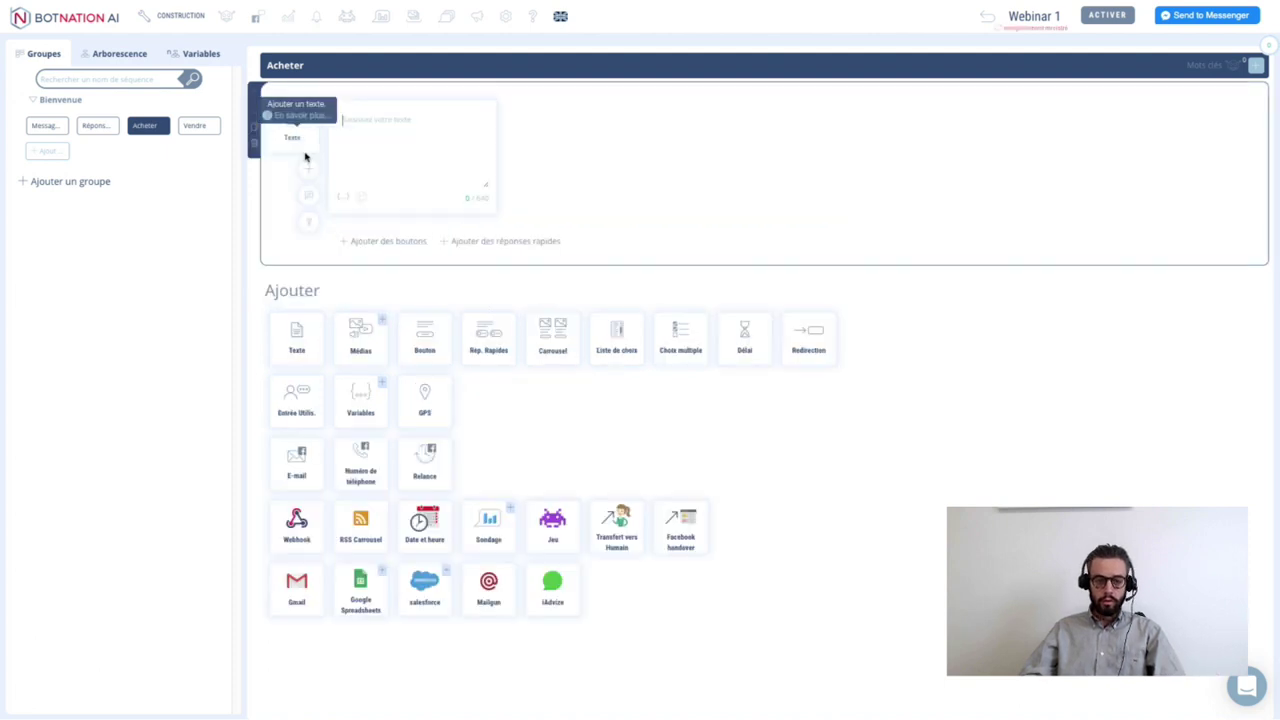
{"action": "type", "text": "Qu"}
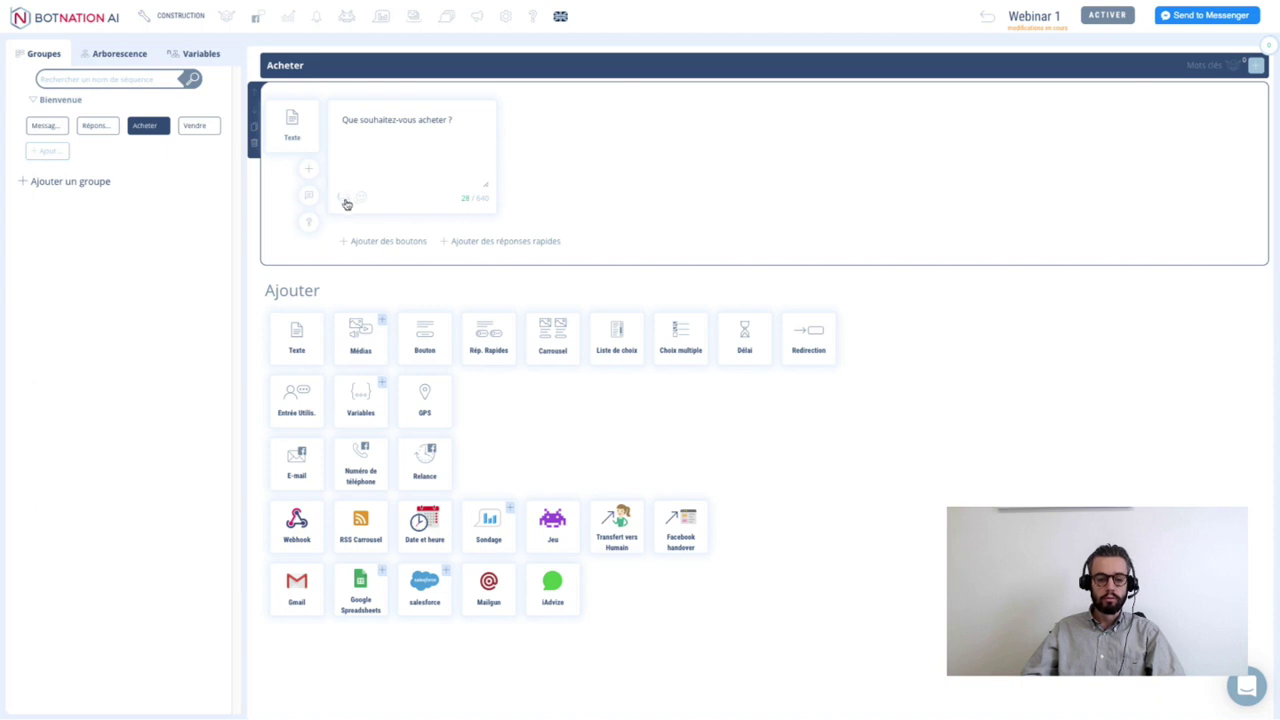
{"action": "left_click", "coordinate": [486, 336]}
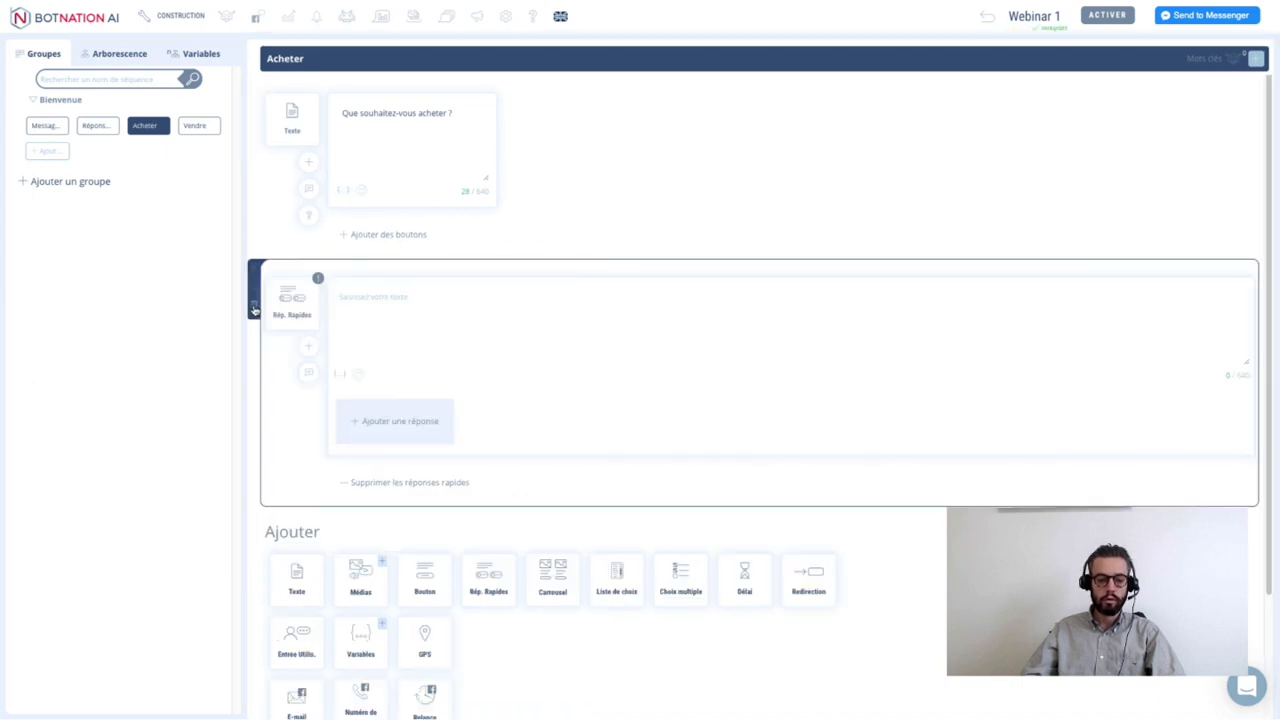
{"action": "left_click", "coordinate": [254, 311]}
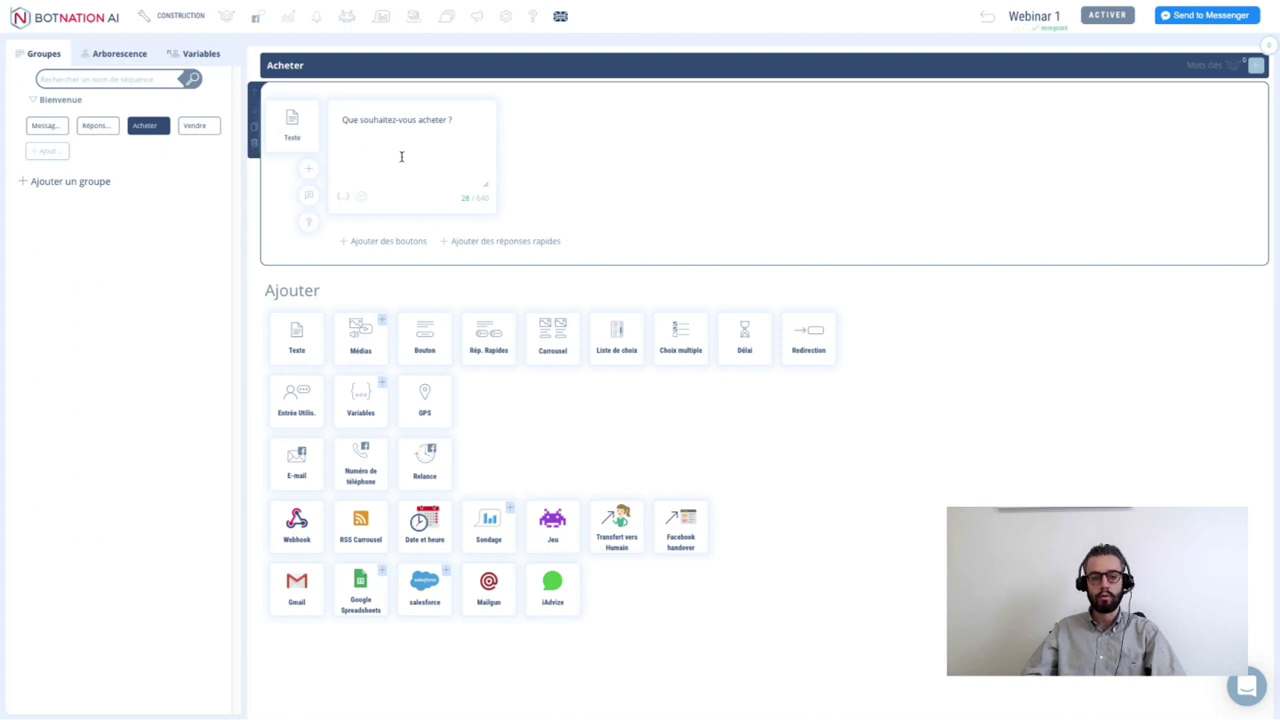
{"action": "left_click", "coordinate": [254, 150]}
{"action": "left_click", "coordinate": [740, 370]}
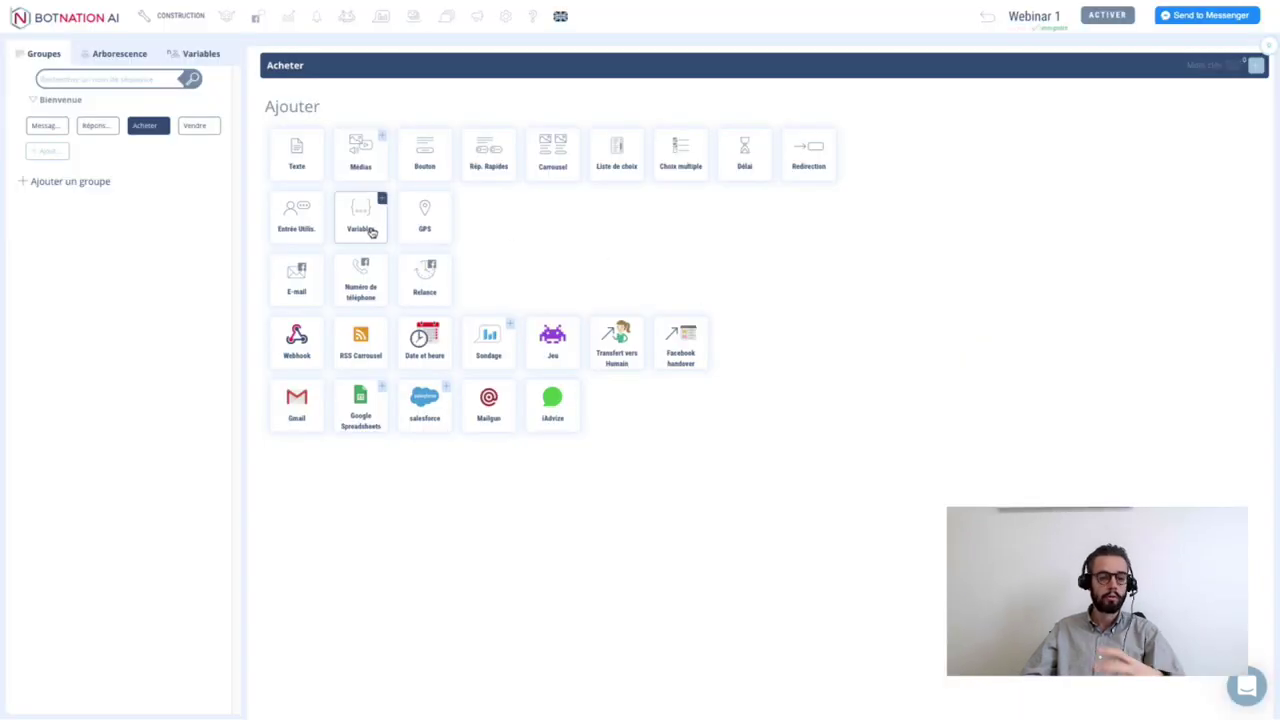
- Add a carousel to the "Acheter" sequence, with a first card titled "Produit 1" and subtitled "Il est vraiment très très bien"
{"action": "left_click", "coordinate": [551, 160]}
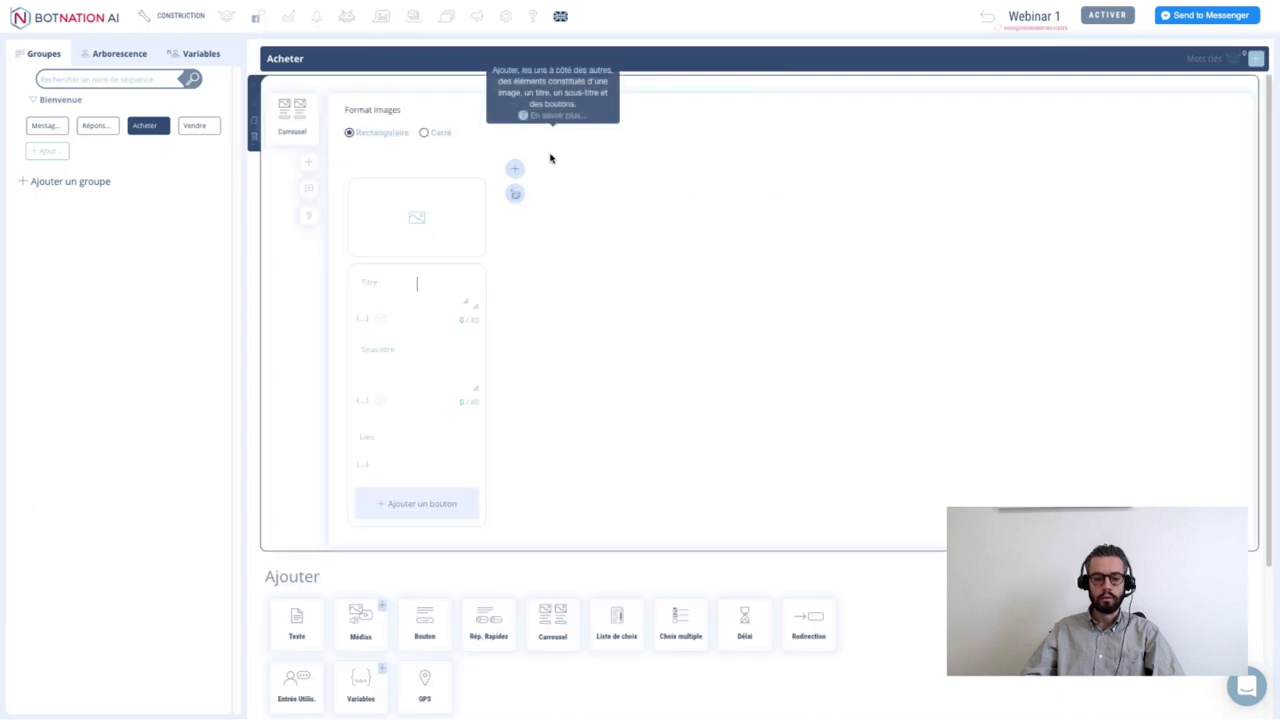
{"action": "left_click", "coordinate": [424, 232]}
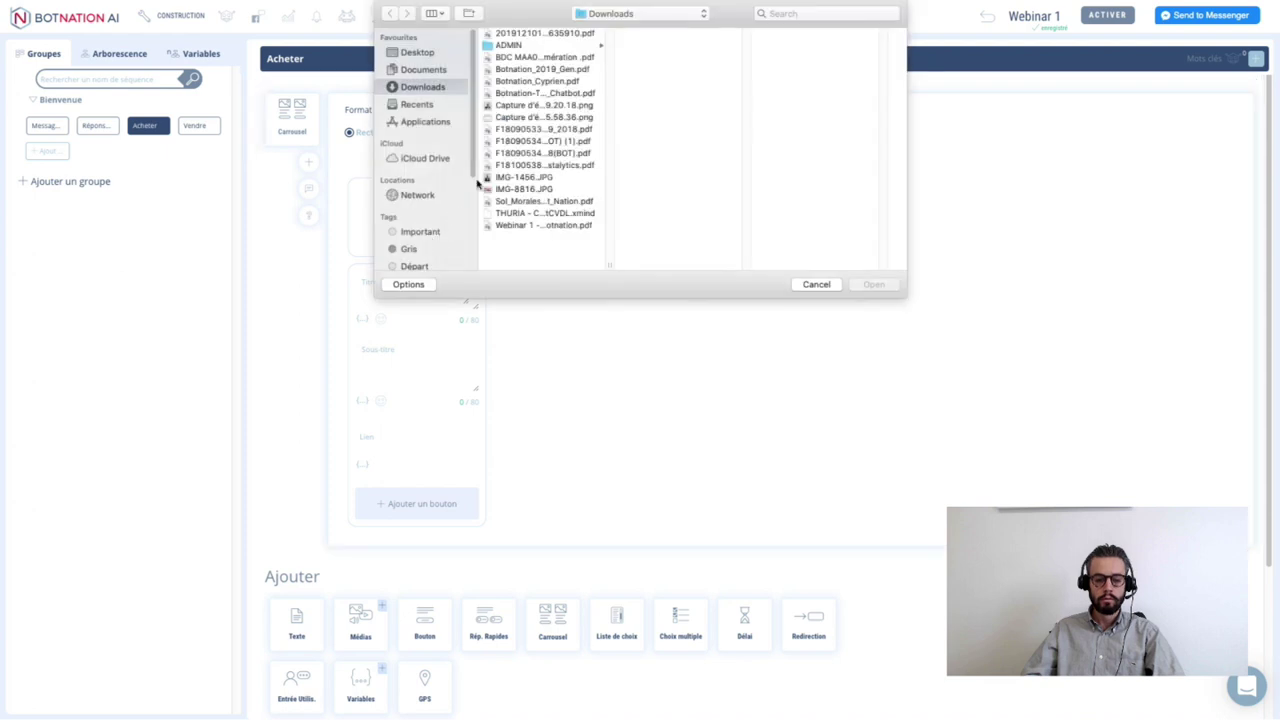
{"action": "left_click", "coordinate": [816, 285]}
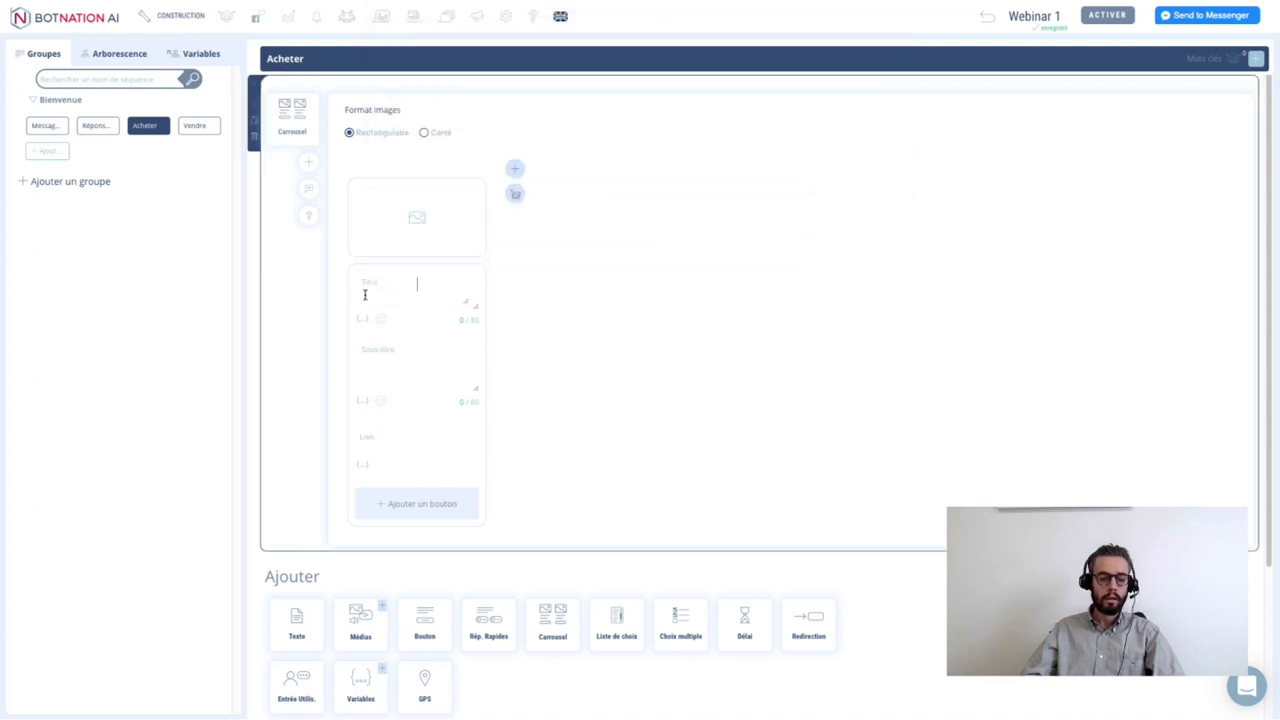
{"action": "type", "text": "Produ"}
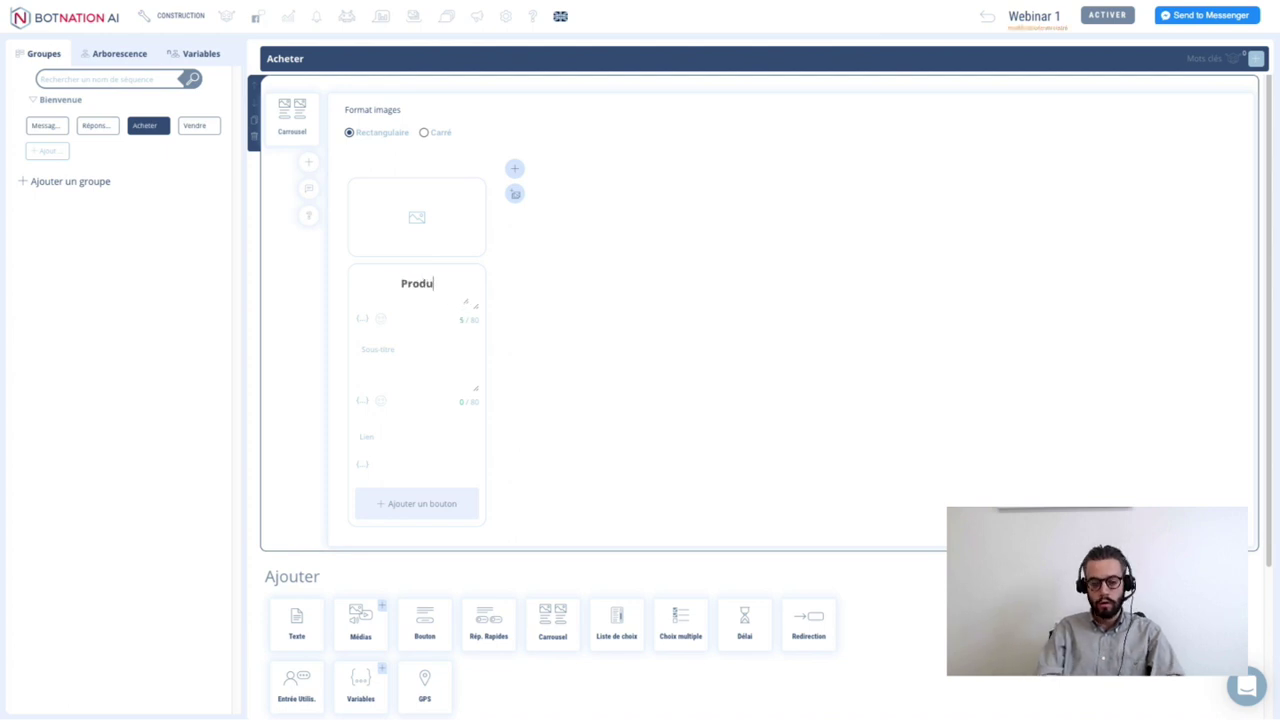
{"action": "type", "text": "it 1"}
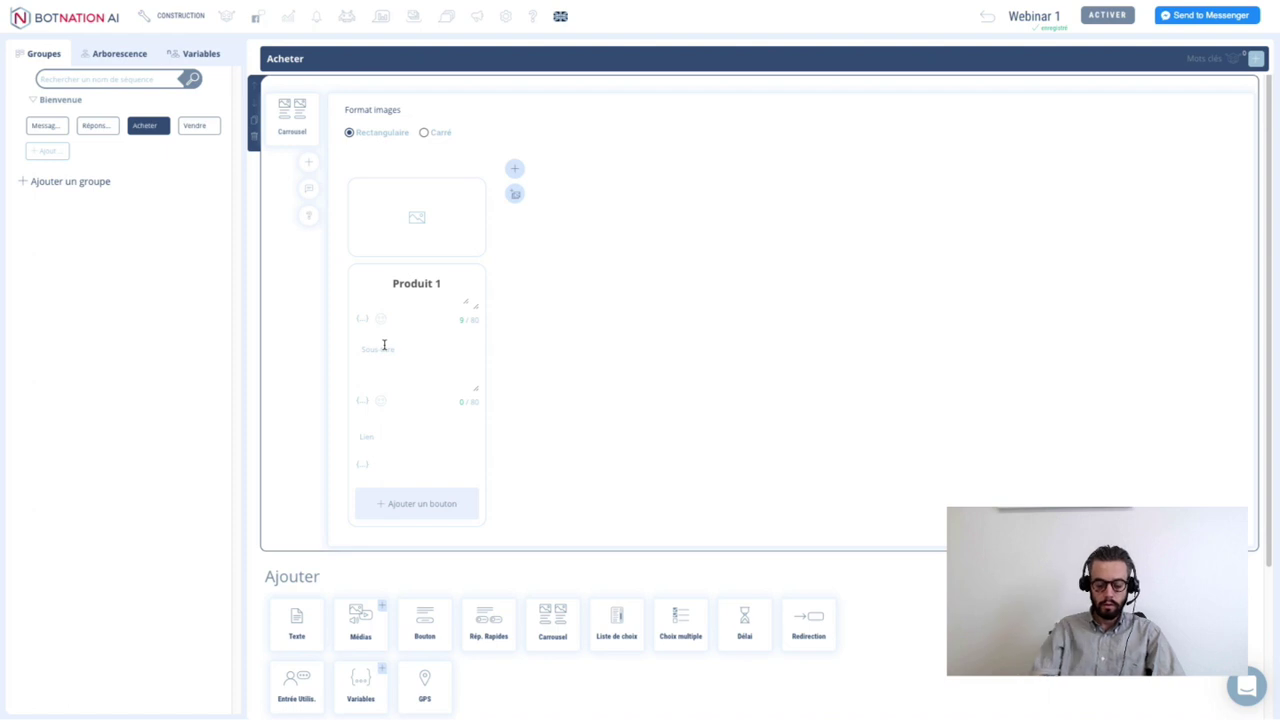
{"action": "type", "text": "Il est vraimen"}
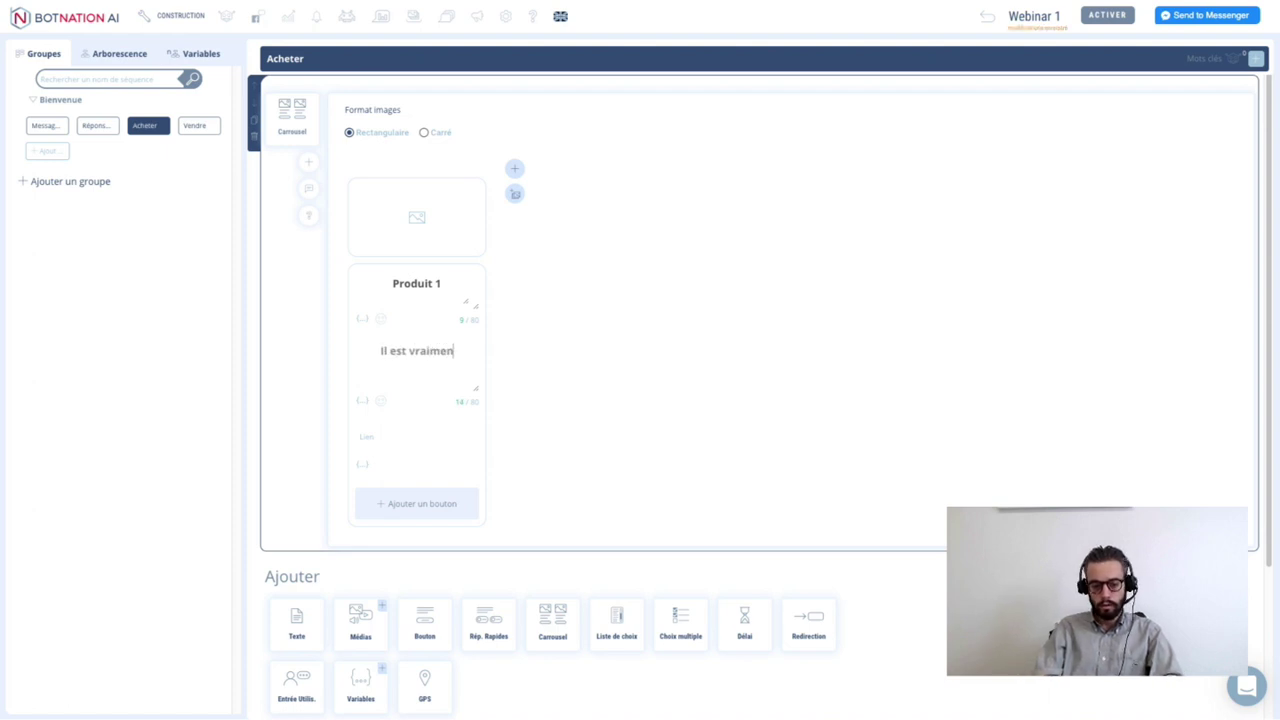
{"action": "type", "text": "t très très bien"}
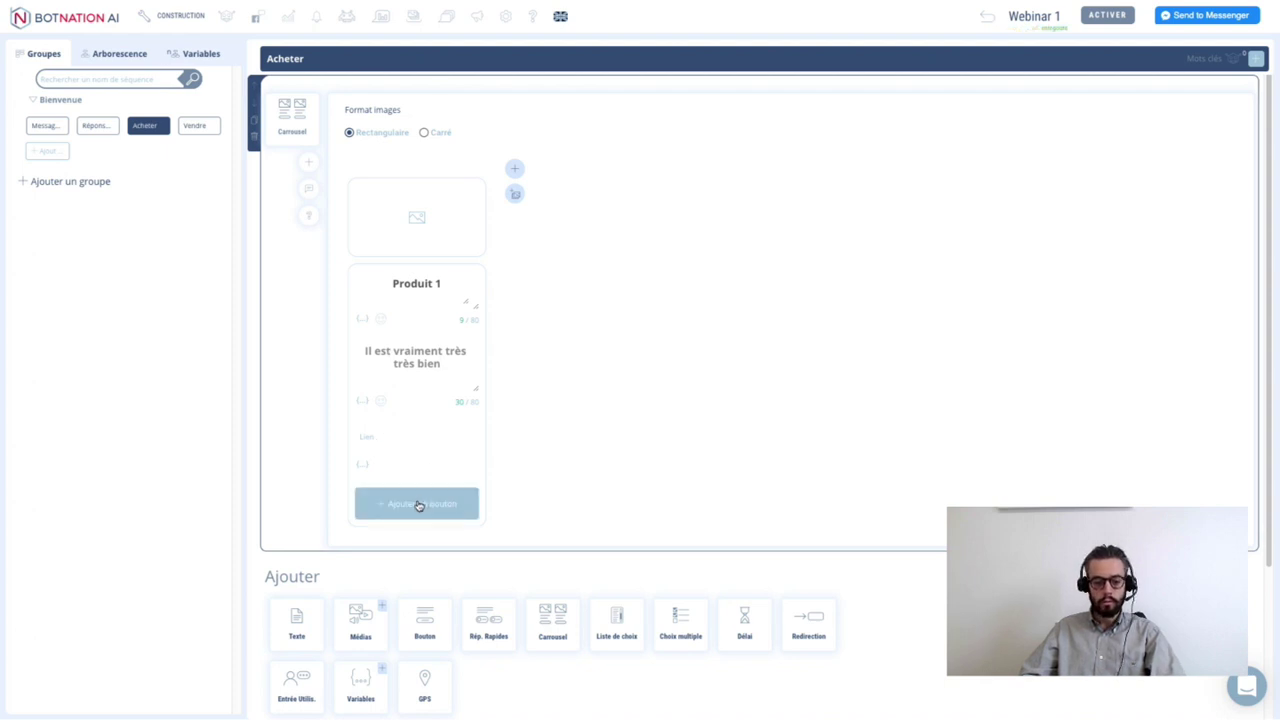
- Add a second carousel card titled "Produit 2" with the subtitle "Il est encore mieux !"
{"action": "left_click", "coordinate": [514, 168]}
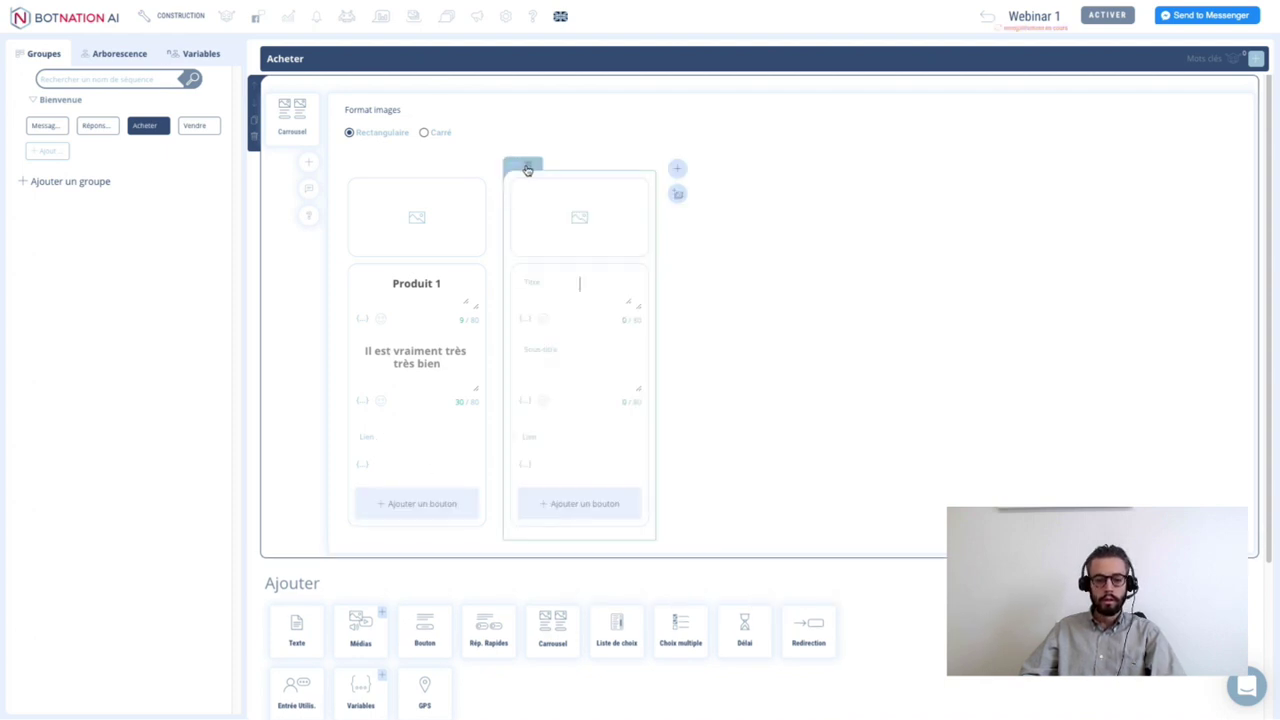
{"action": "left_click", "coordinate": [579, 285]}
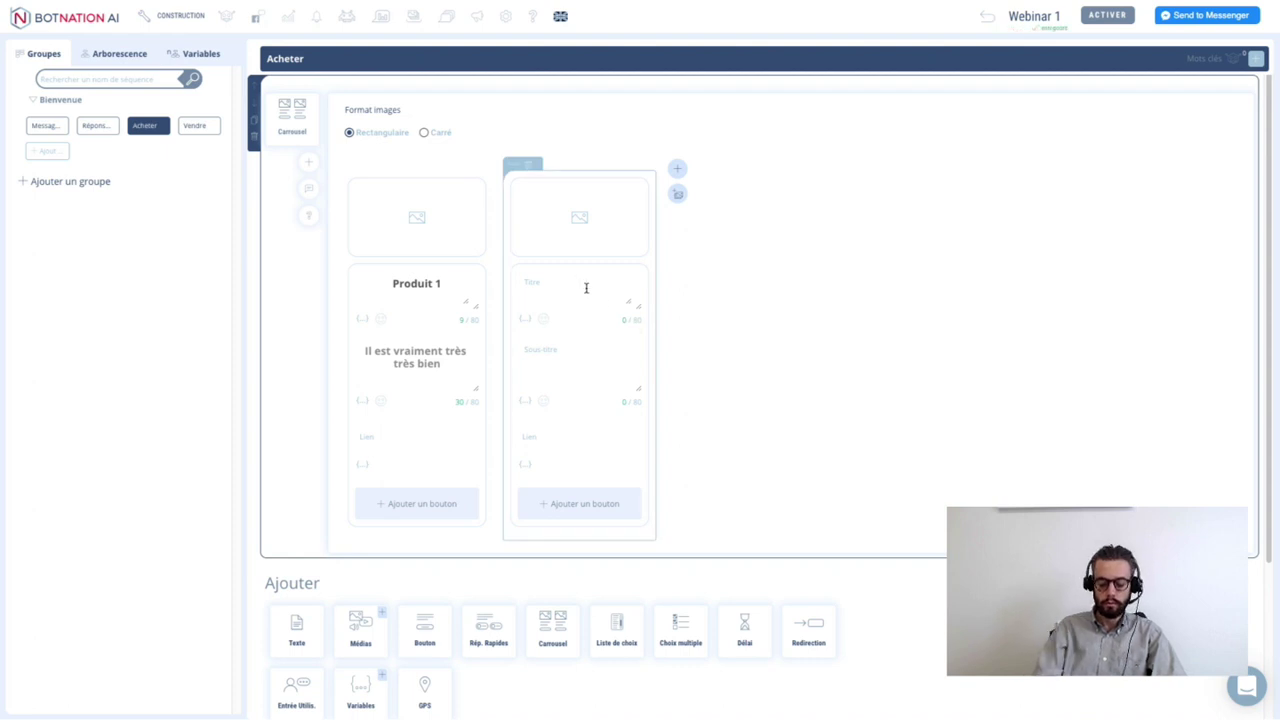
{"action": "type", "text": "Produit "}
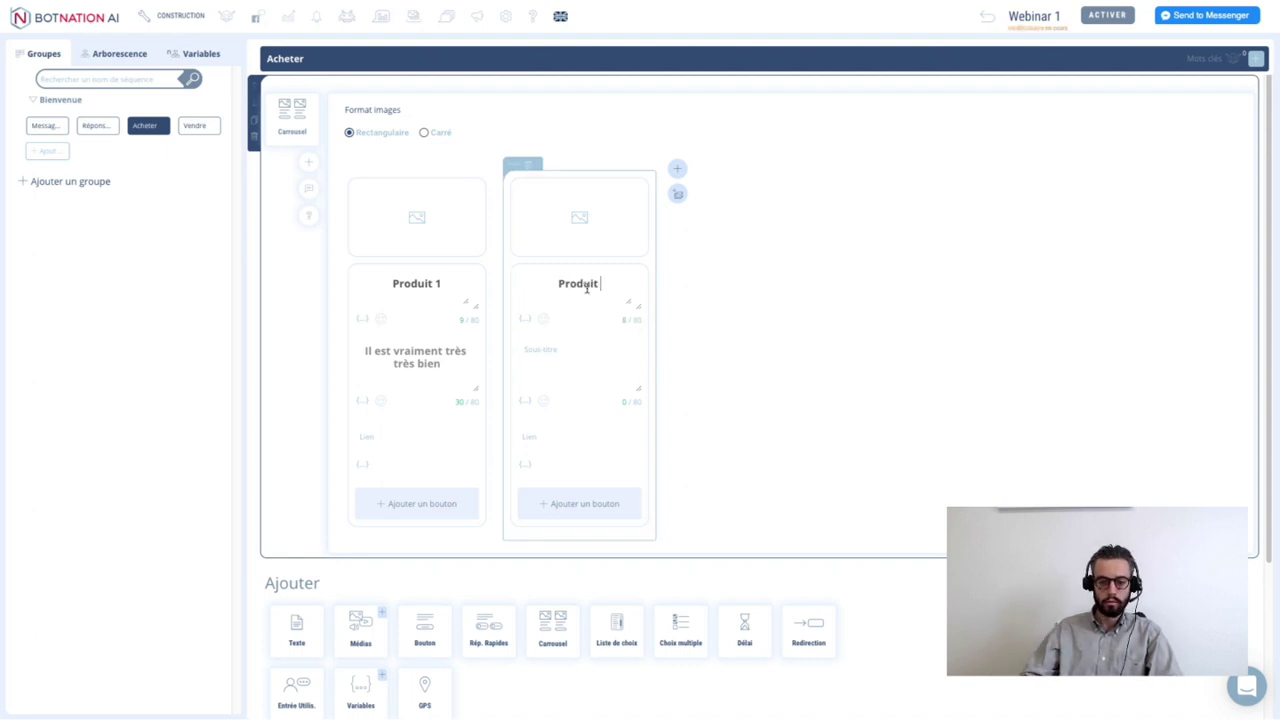
{"action": "type", "text": "2"}
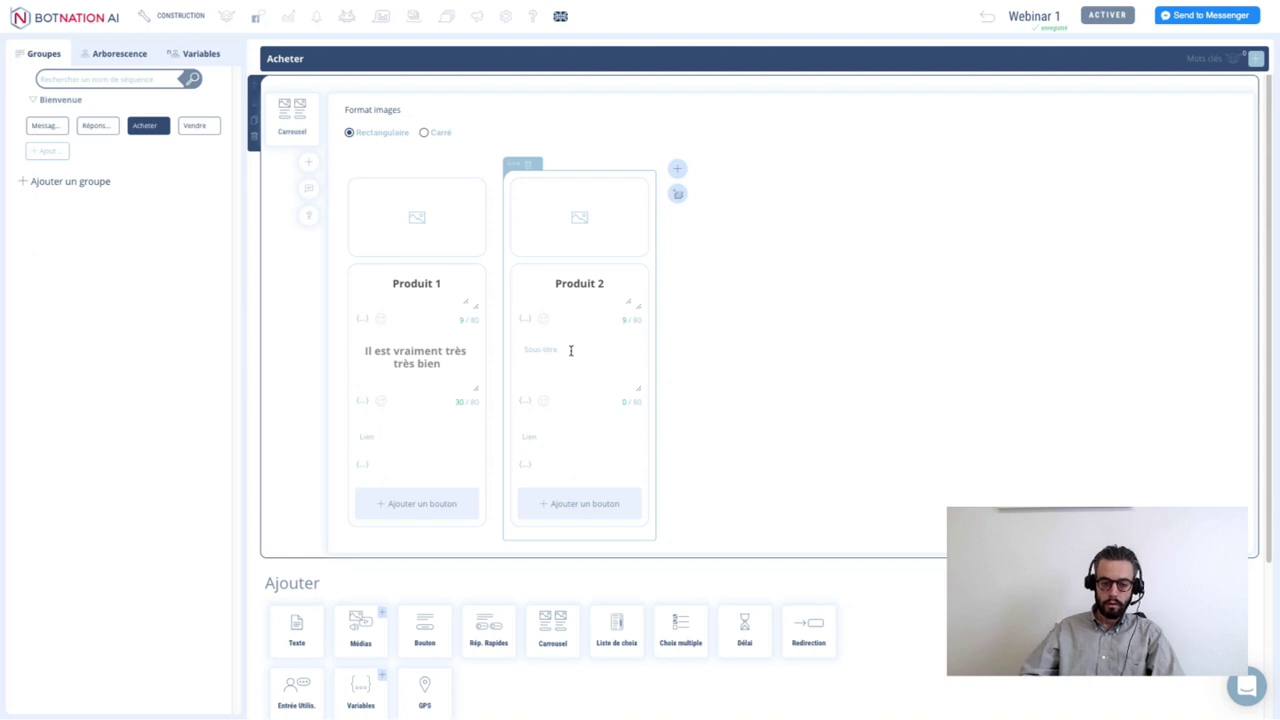
{"action": "left_click", "coordinate": [538, 355]}
{"action": "type", "text": "Il e"}
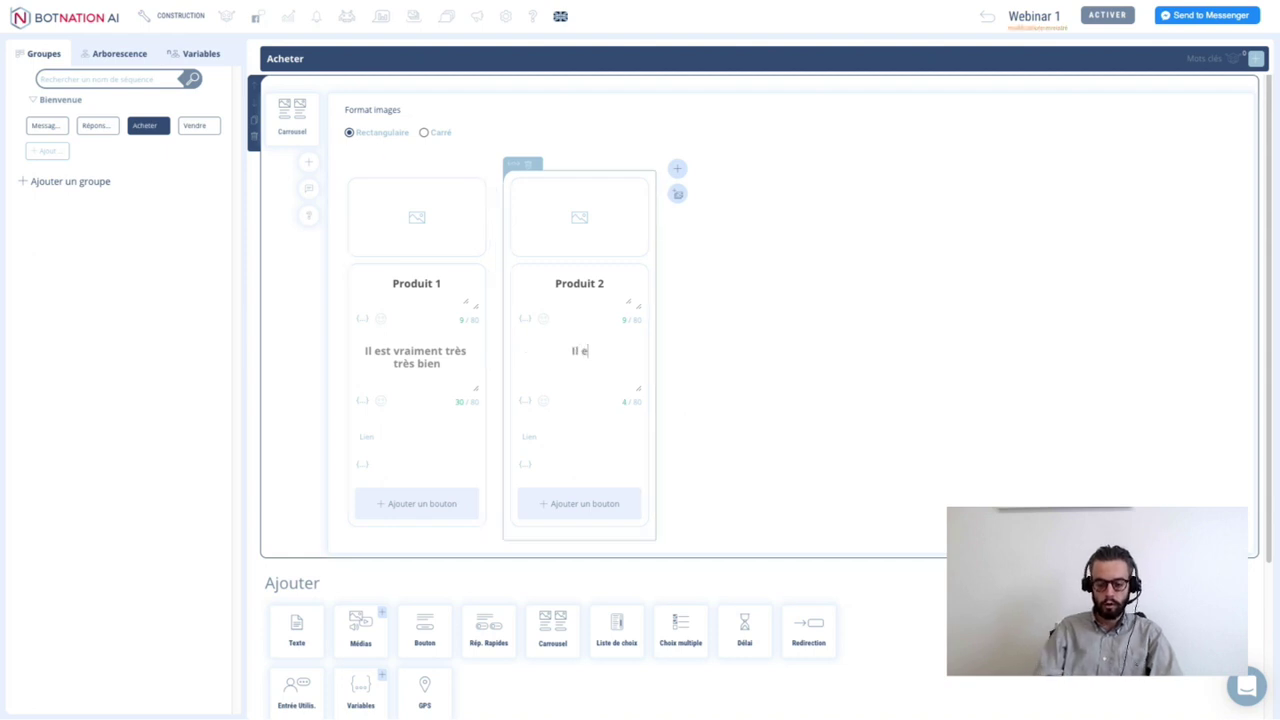
{"action": "type", "text": "st encore mieux !"}
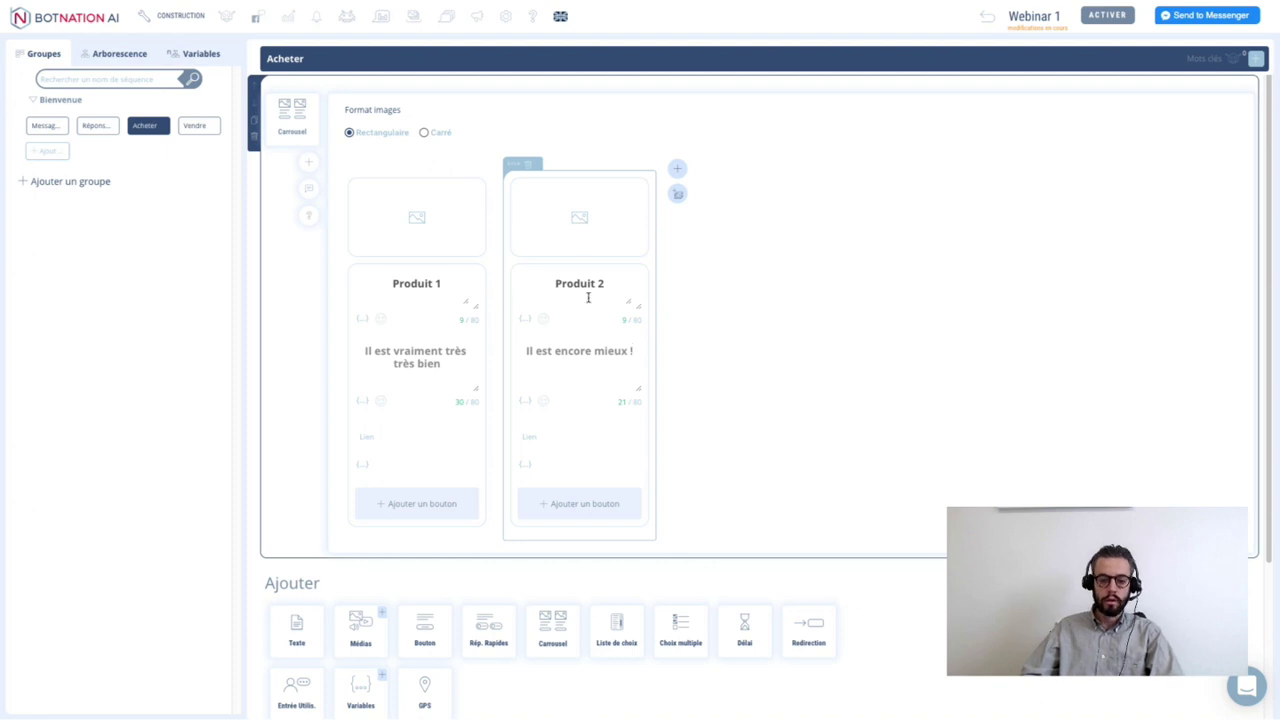
- Add a carousel to the "Vendre" sequence and title its first card "Maison 1"
{"action": "scroll", "coordinate": [570, 402], "scroll_direction": "down", "scroll_amount": 2}
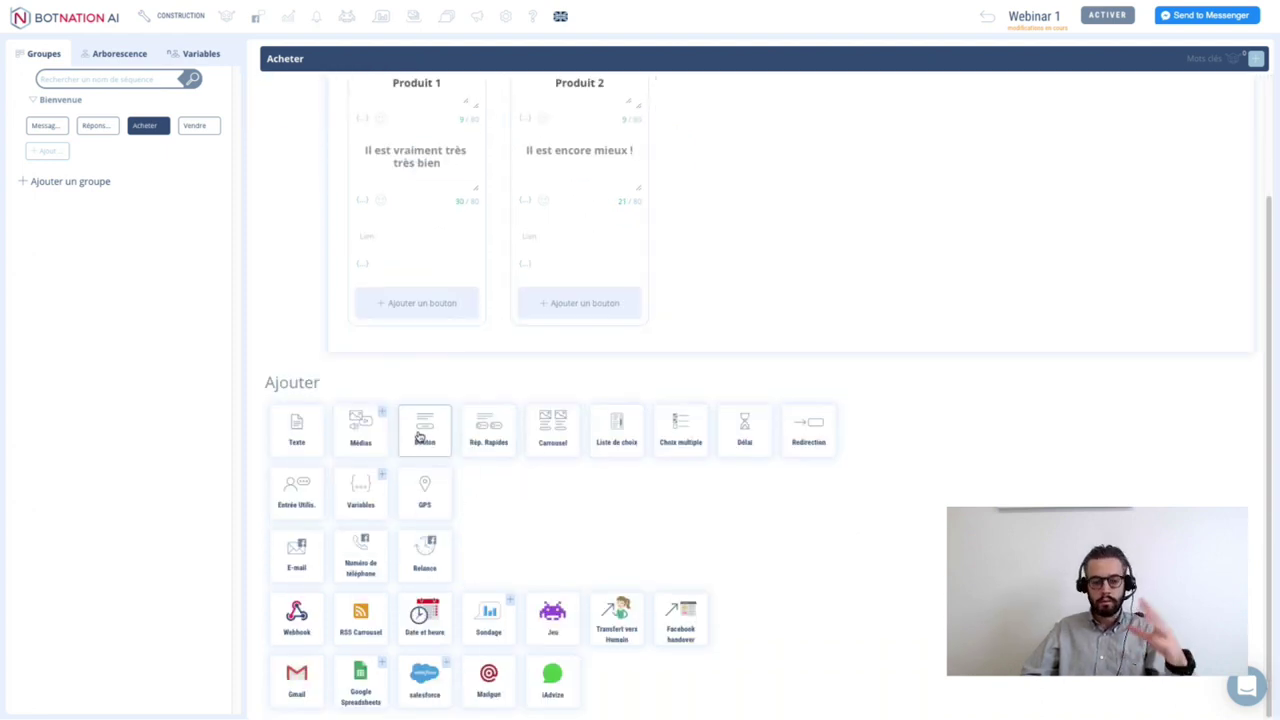
{"action": "scroll", "coordinate": [711, 390], "scroll_direction": "up", "scroll_amount": 2}
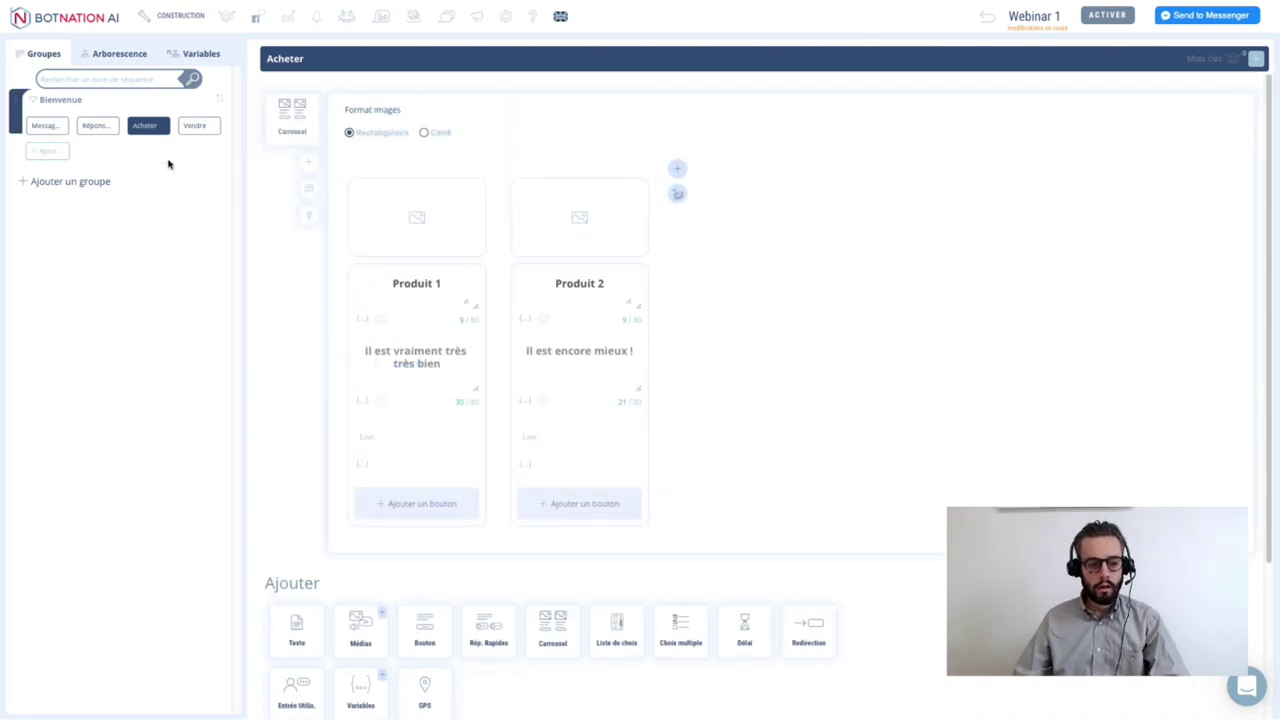
{"action": "left_click", "coordinate": [199, 126]}
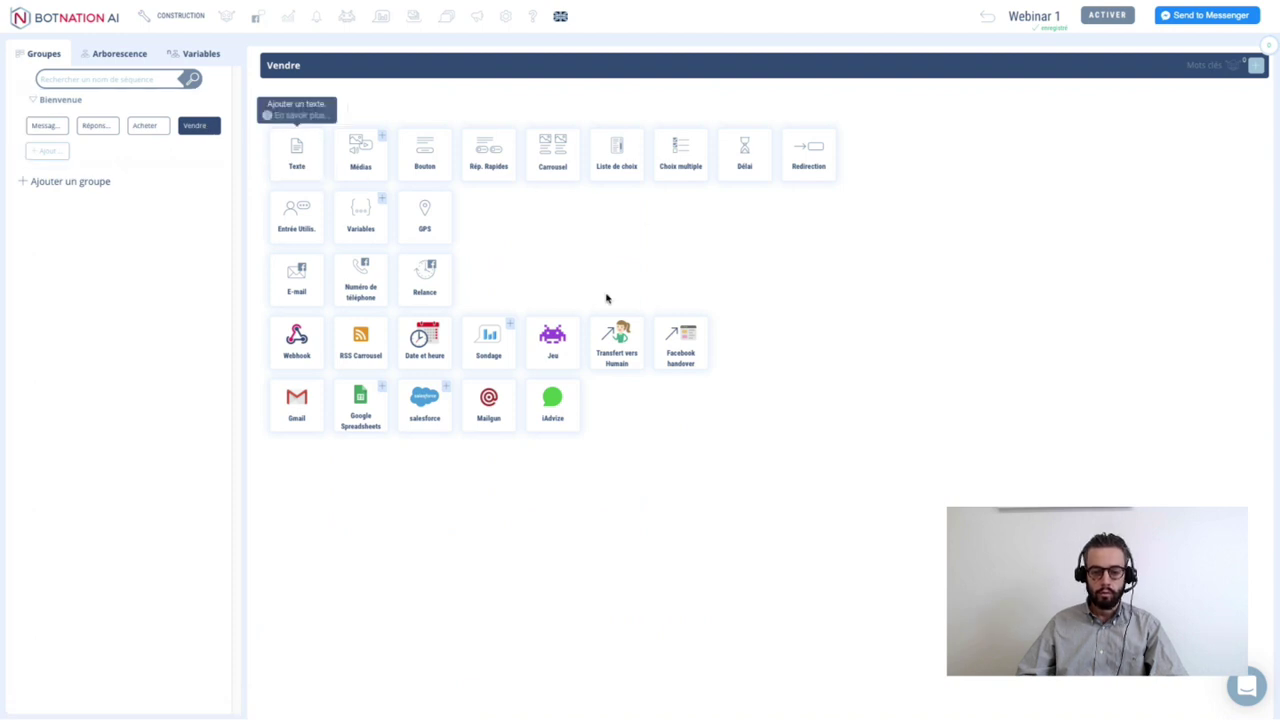
{"action": "left_click", "coordinate": [551, 160]}
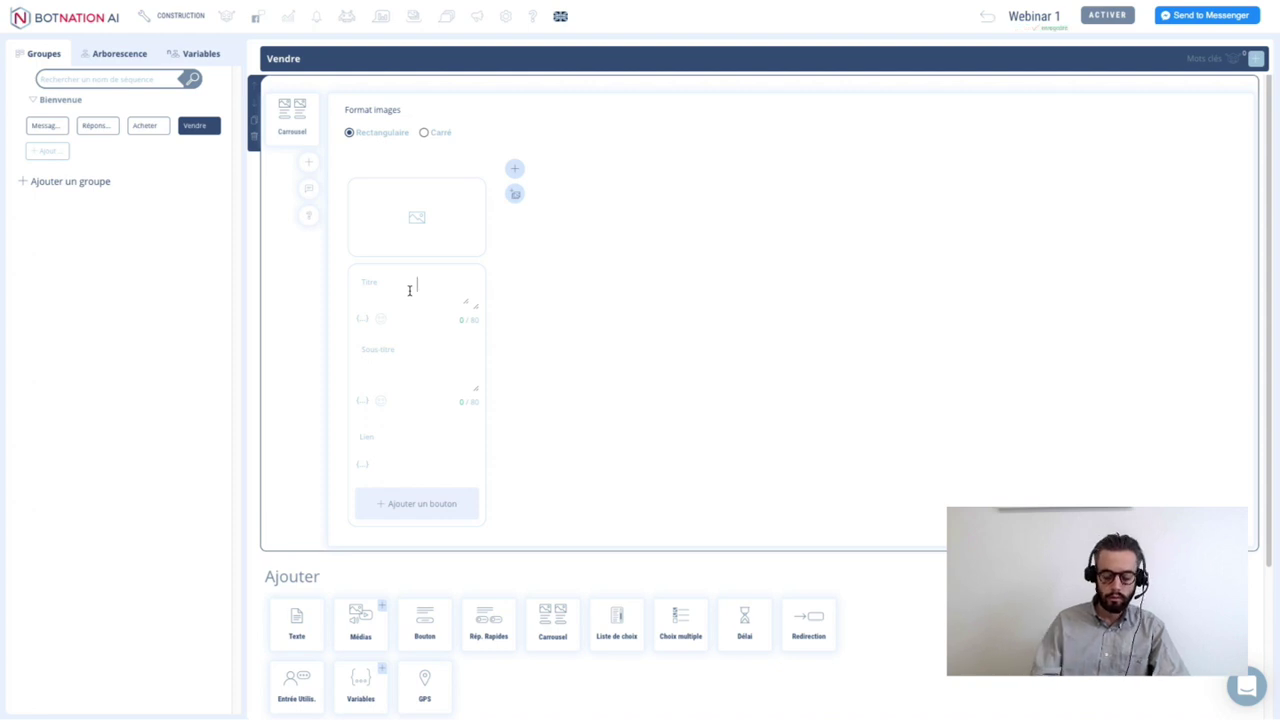
{"action": "type", "text": "Maison 1"}
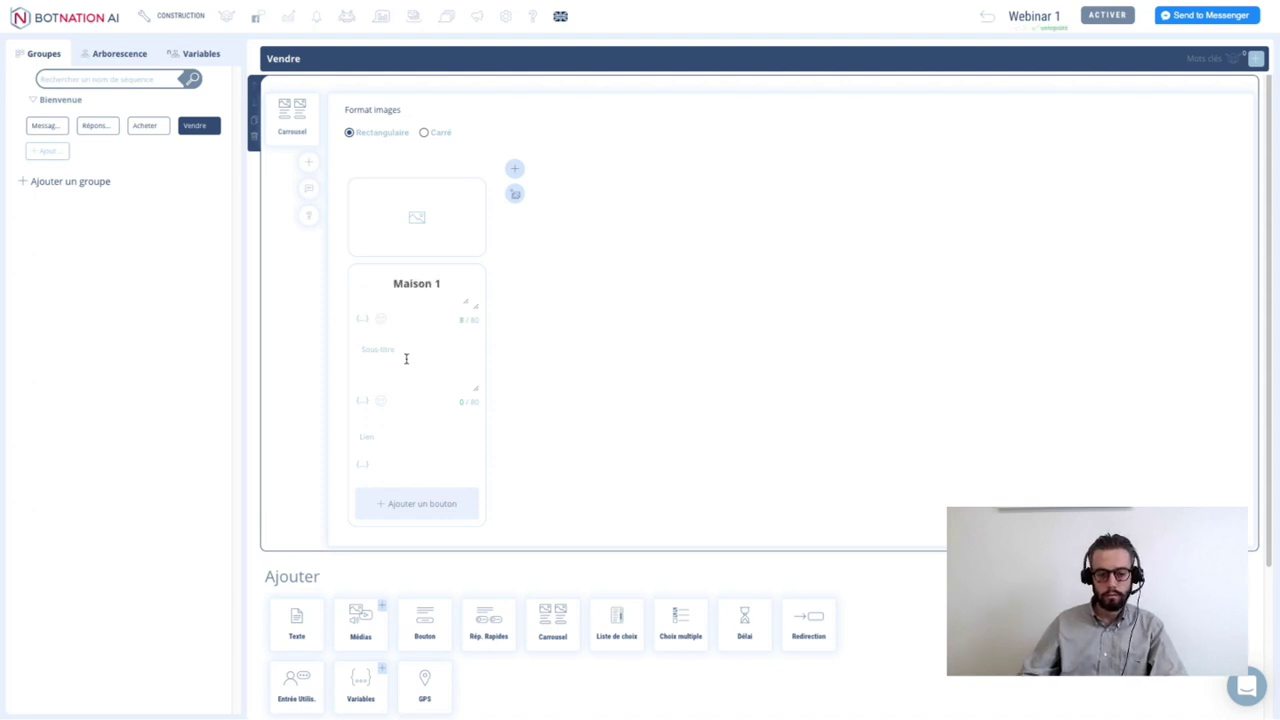
- Subtitle the "Maison 1" card "Super villa" and add a second card titled "Maison 2" to the carousel
{"action": "left_click", "coordinate": [379, 351]}
{"action": "type", "text": "Super villa"}
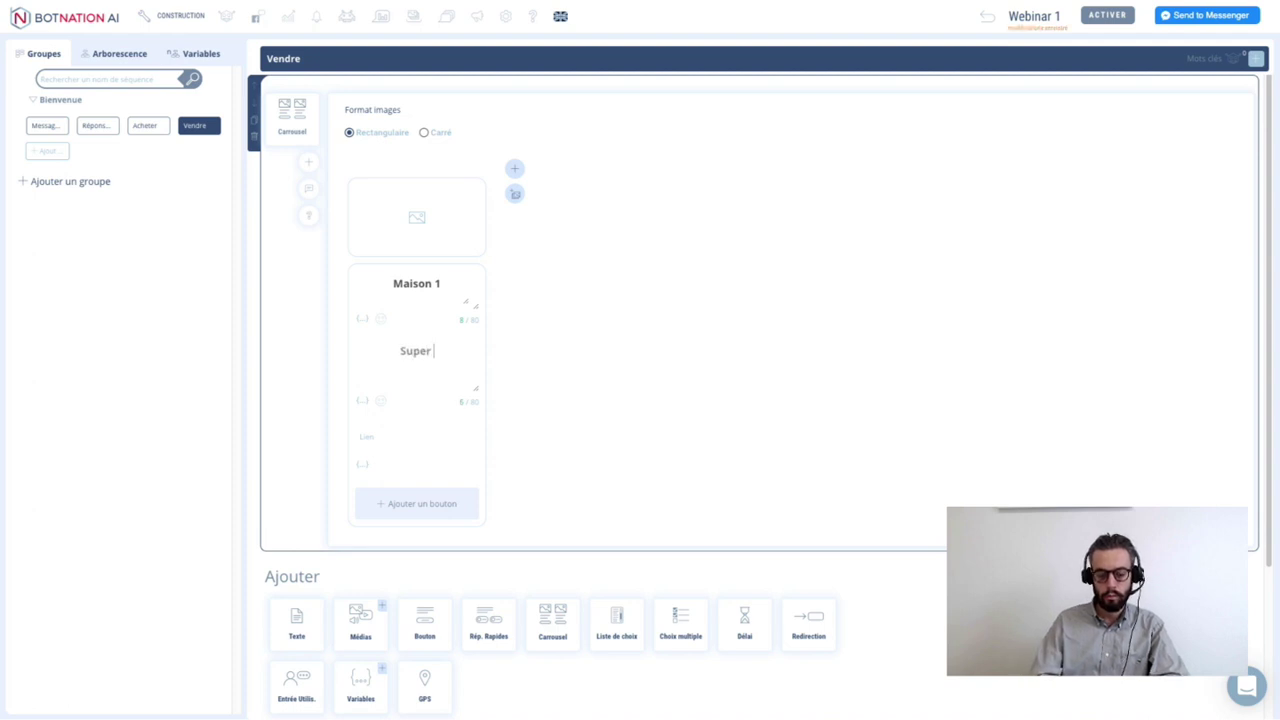
{"action": "left_click", "coordinate": [514, 168]}
{"action": "left_click", "coordinate": [579, 299]}
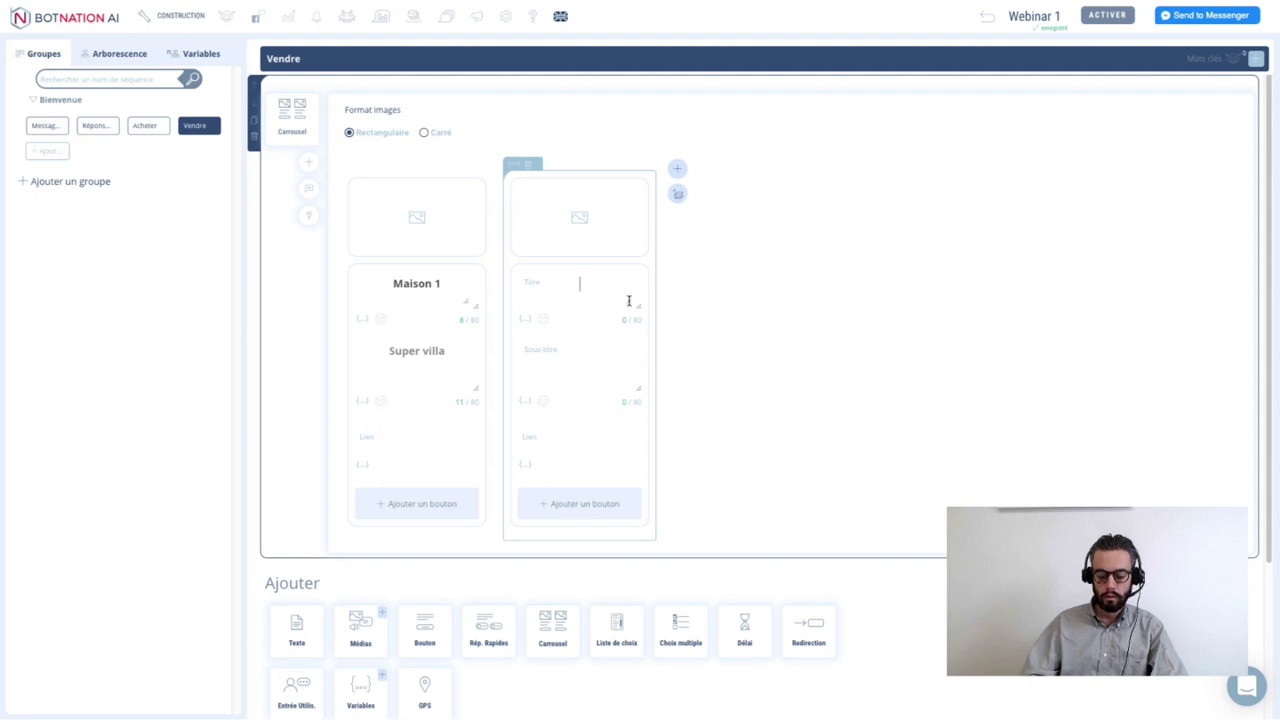
{"action": "type", "text": "Miso"}
{"action": "key", "text": "BackSpace"}
{"action": "key", "text": "BackSpace"}
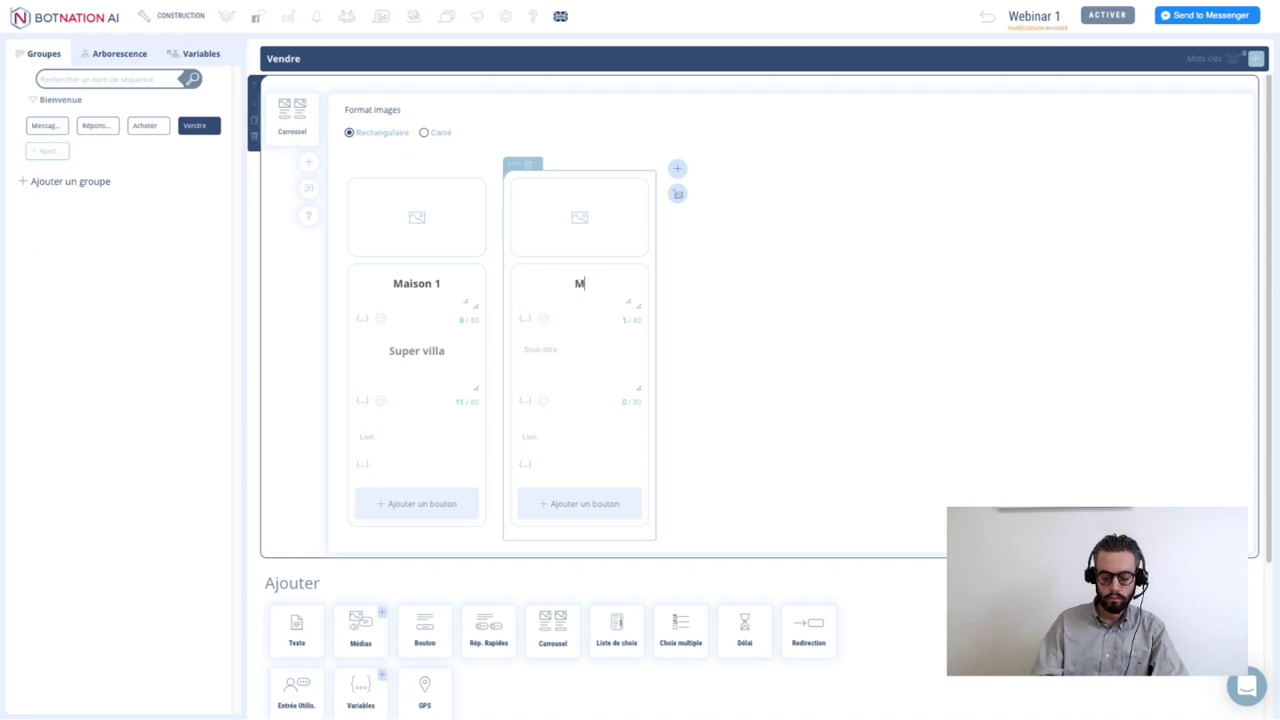
{"action": "type", "text": "aison 2"}
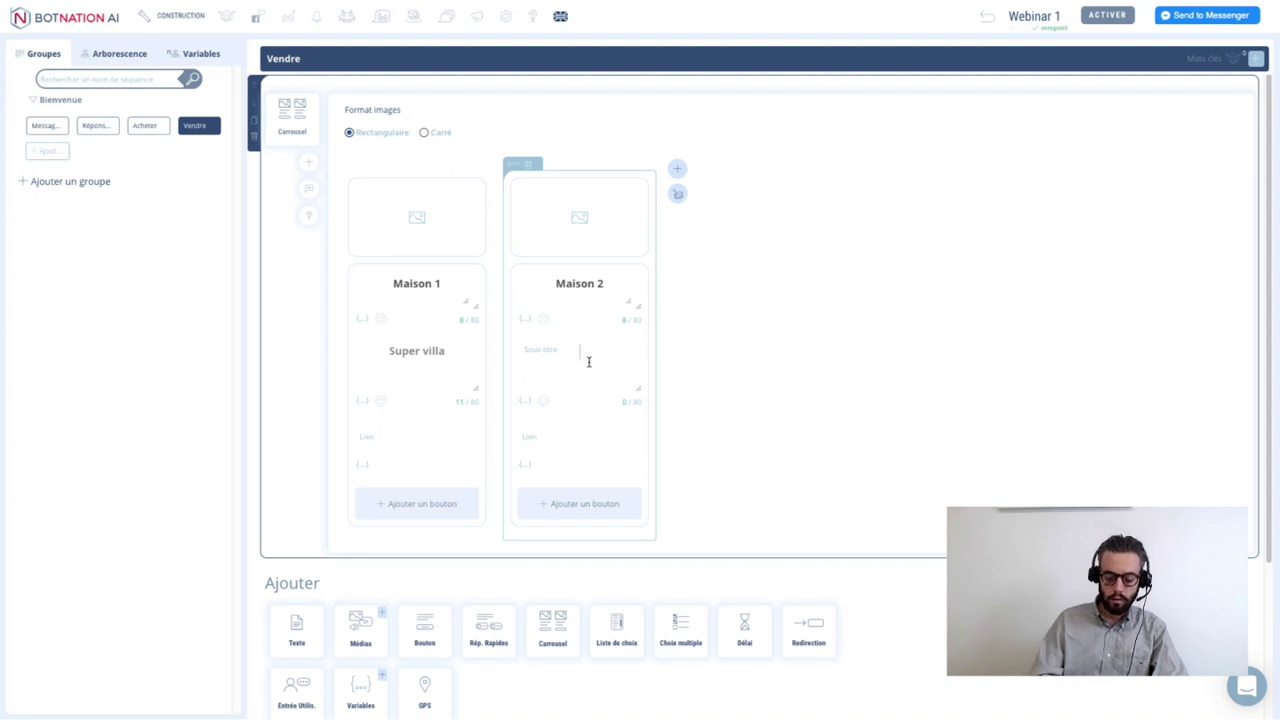
- Set the subtitle of the "Maison 2" card to "Une villa encore plus belle"
{"action": "type", "text": "Une enco"}
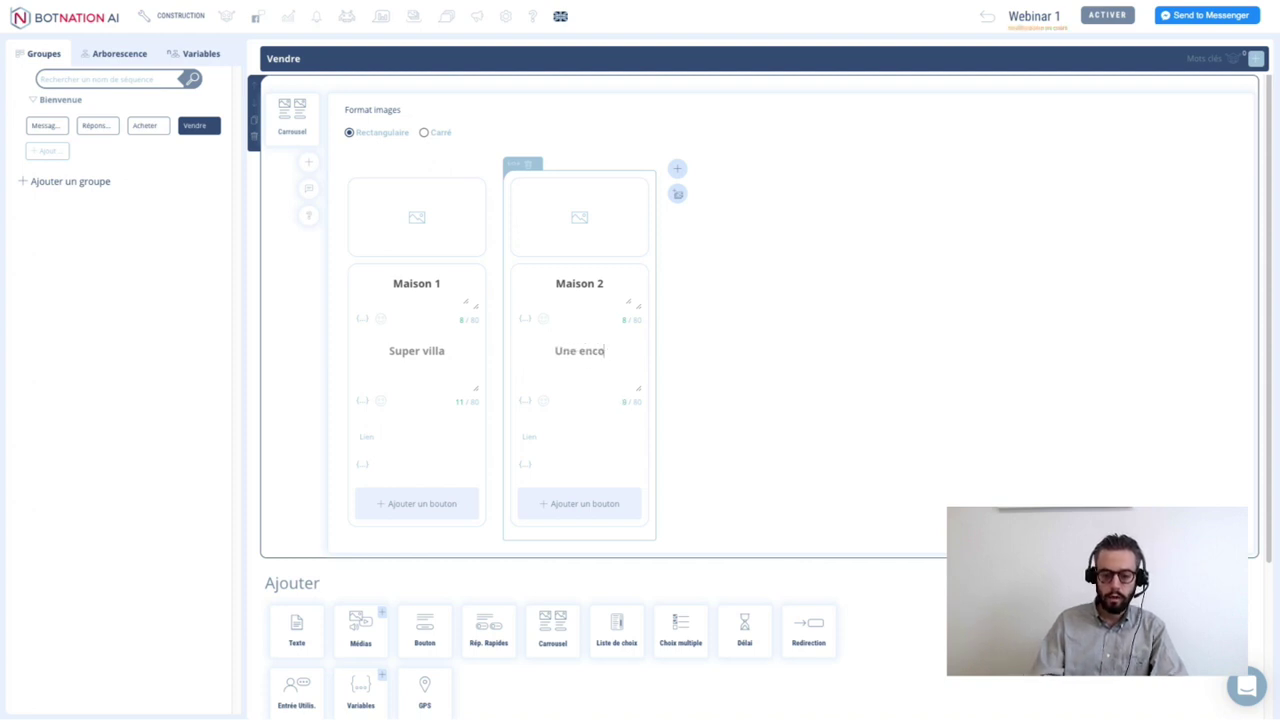
{"action": "key", "text": "BackSpace"}
{"action": "key", "text": "BackSpace"}
{"action": "key", "text": "BackSpace"}
{"action": "key", "text": "BackSpace"}
{"action": "type", "text": "villa "}
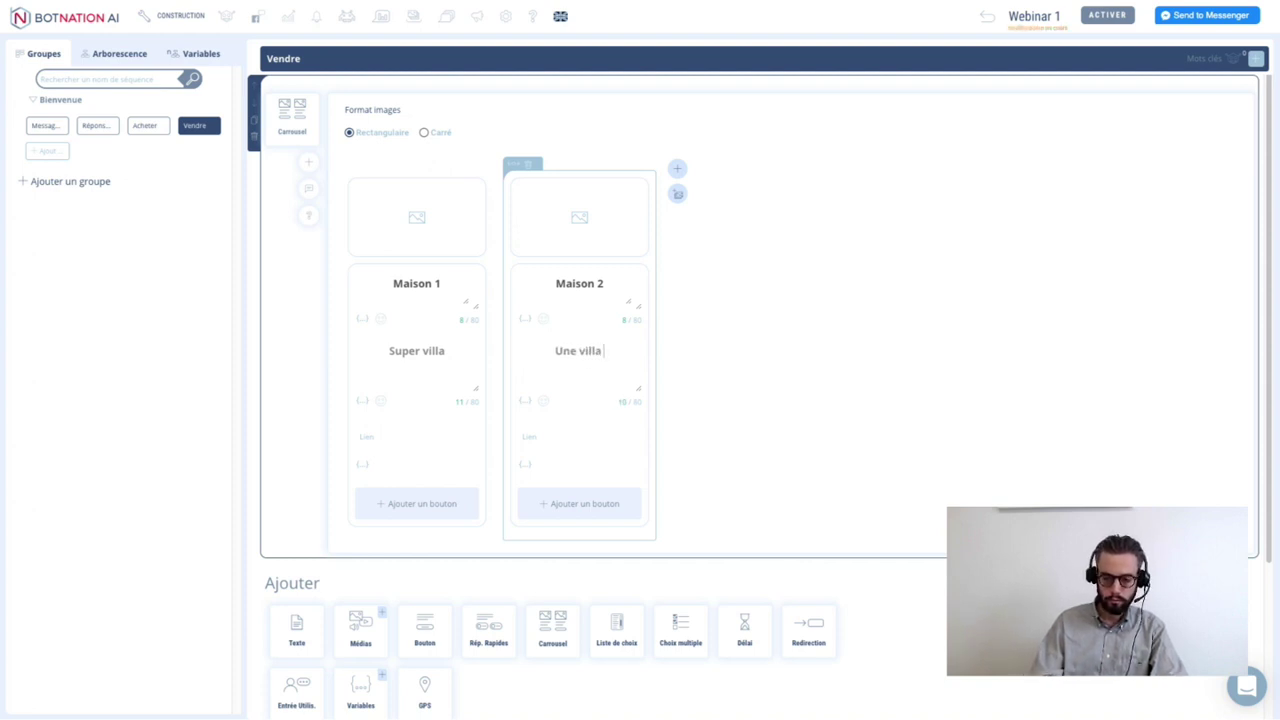
{"action": "type", "text": "encore plus bell"}
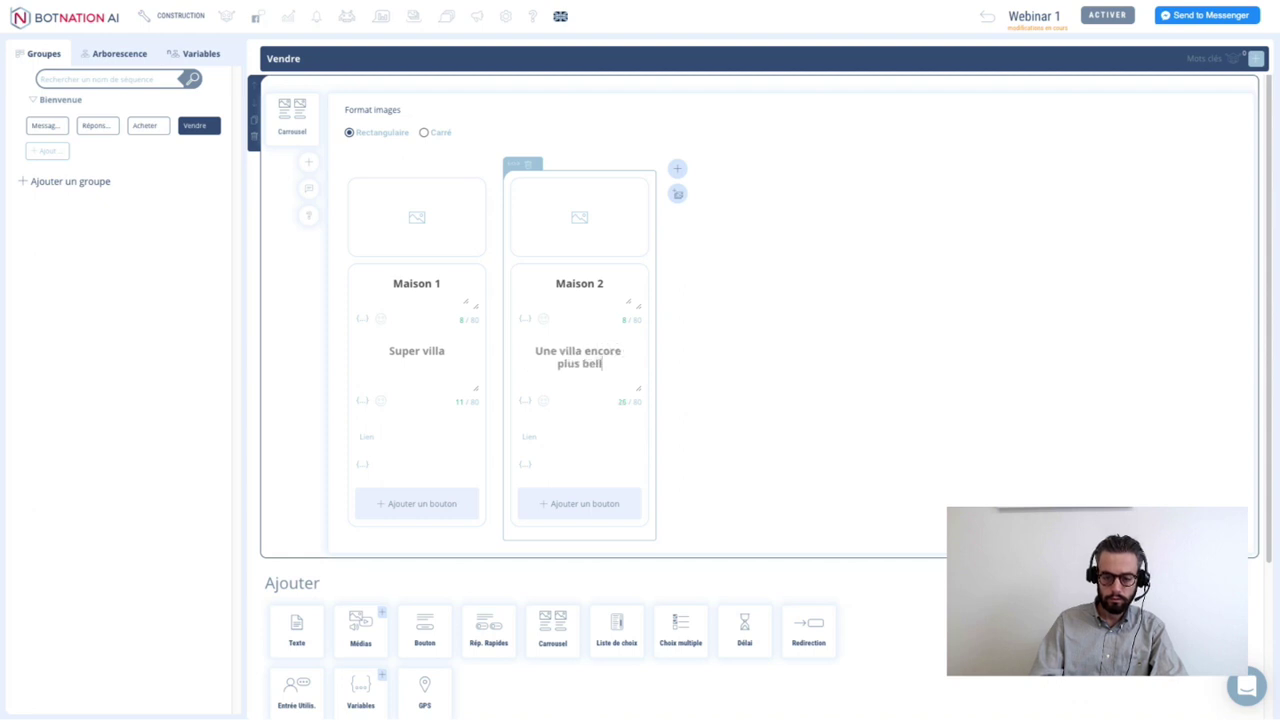
{"action": "type", "text": "e"}
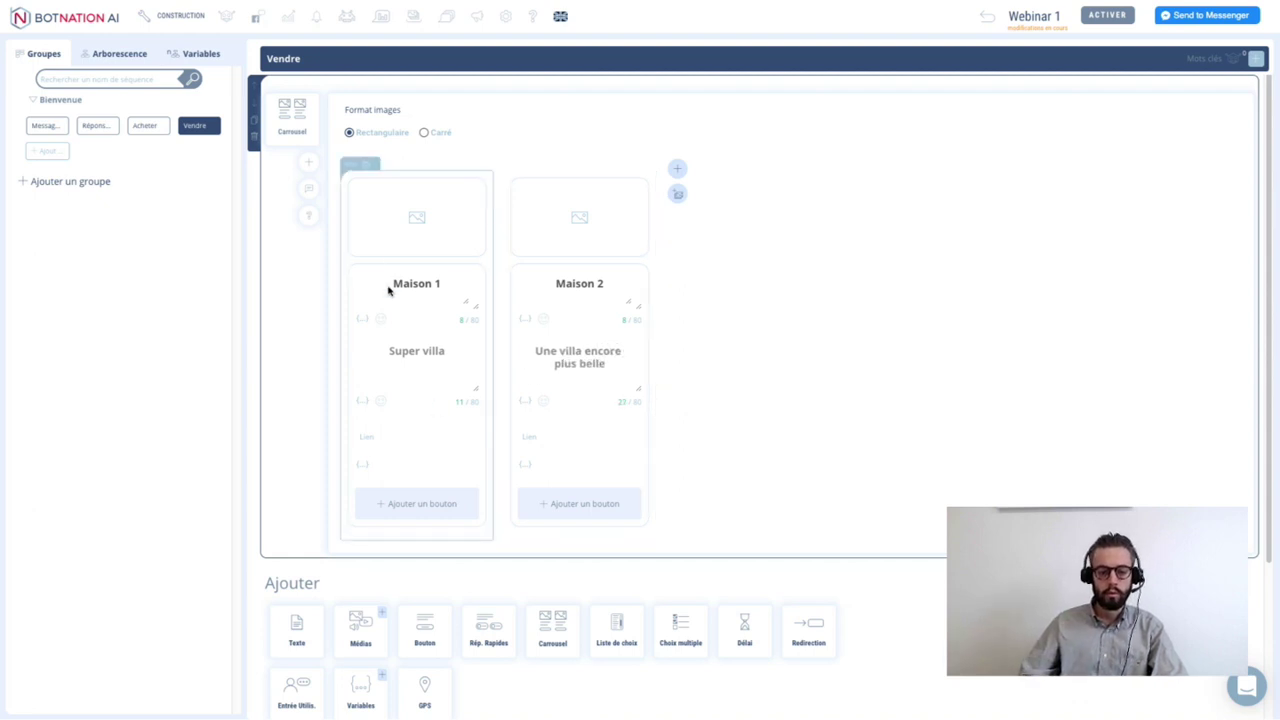
- Add a "Nous contacter" button to the "Maison 1" card that redirects to a new sequence named "Contact"
{"action": "left_click", "coordinate": [424, 502]}
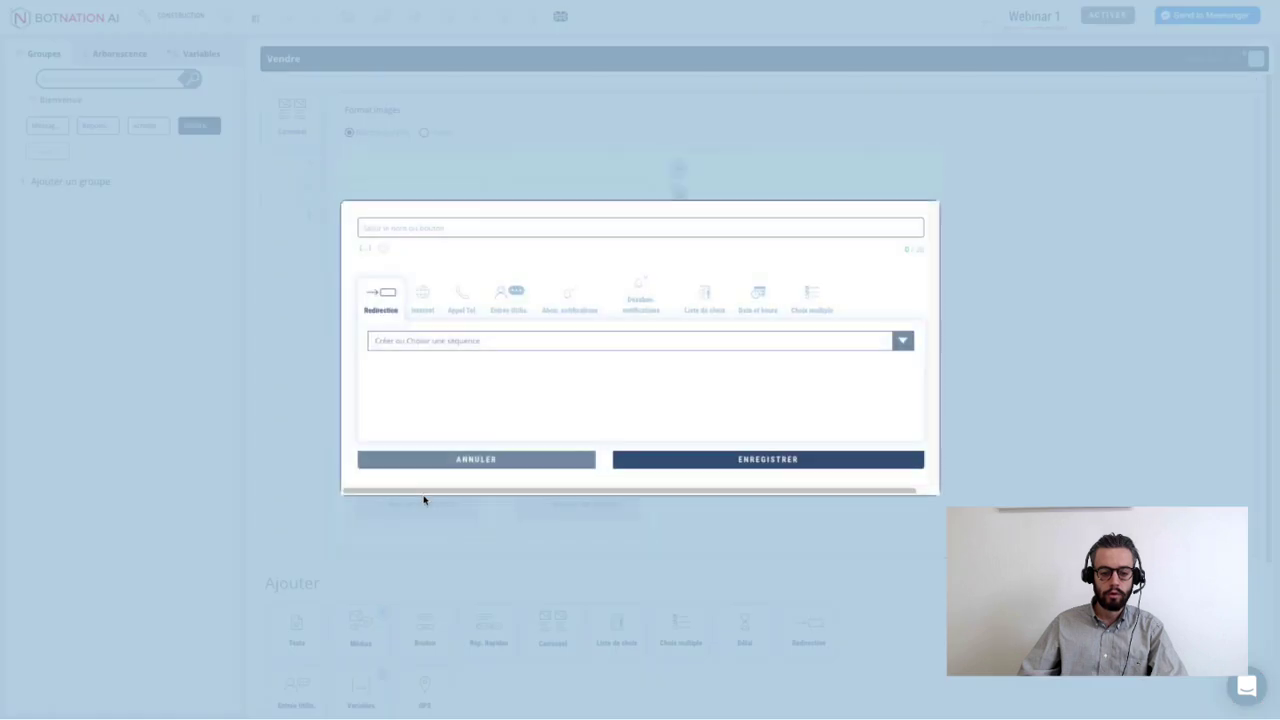
{"action": "left_click", "coordinate": [410, 240]}
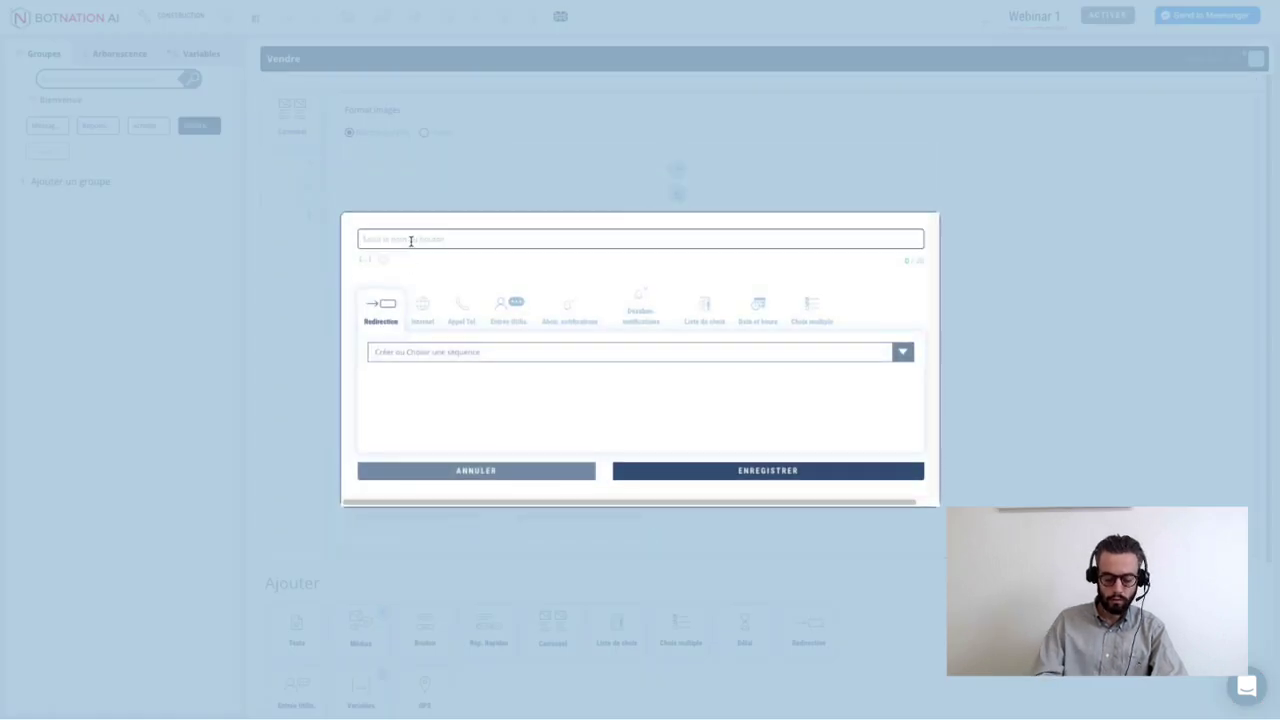
{"action": "type", "text": "Nous contacter"}
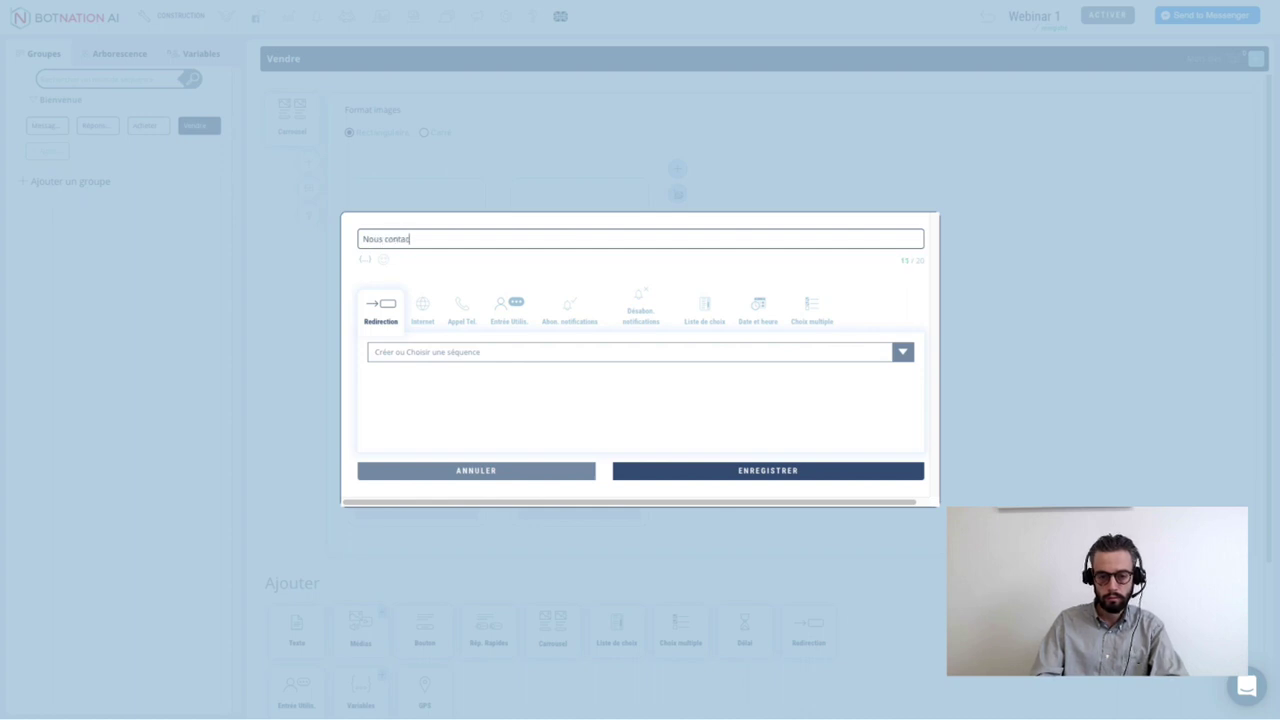
{"action": "left_click", "coordinate": [419, 353]}
{"action": "type", "text": "Co"}
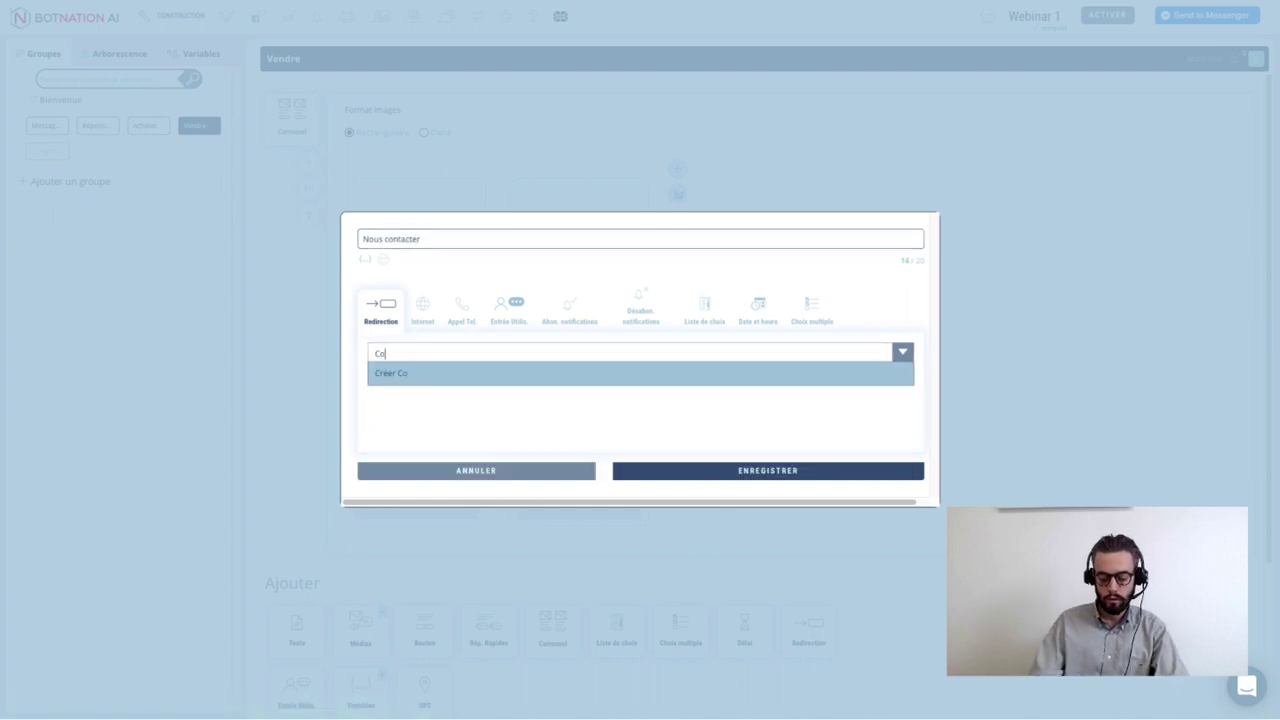
{"action": "type", "text": "ntact"}
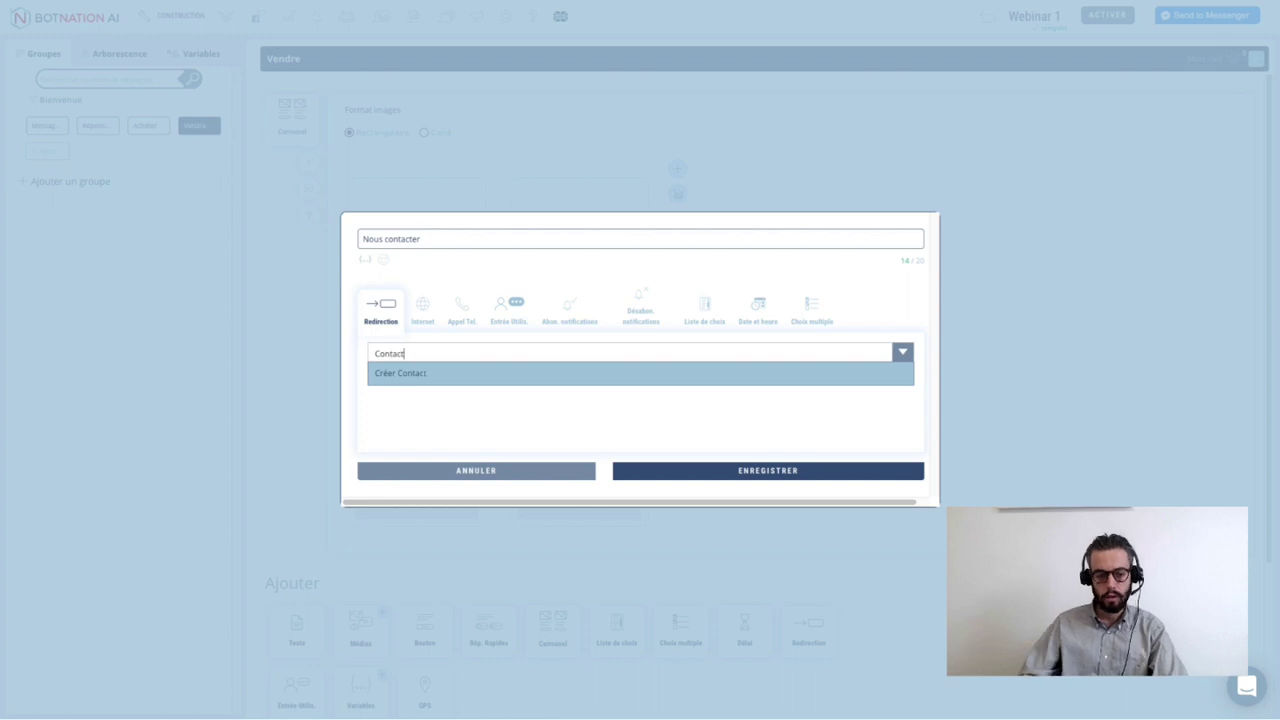
{"action": "left_click", "coordinate": [408, 375]}
{"action": "left_click", "coordinate": [450, 418]}
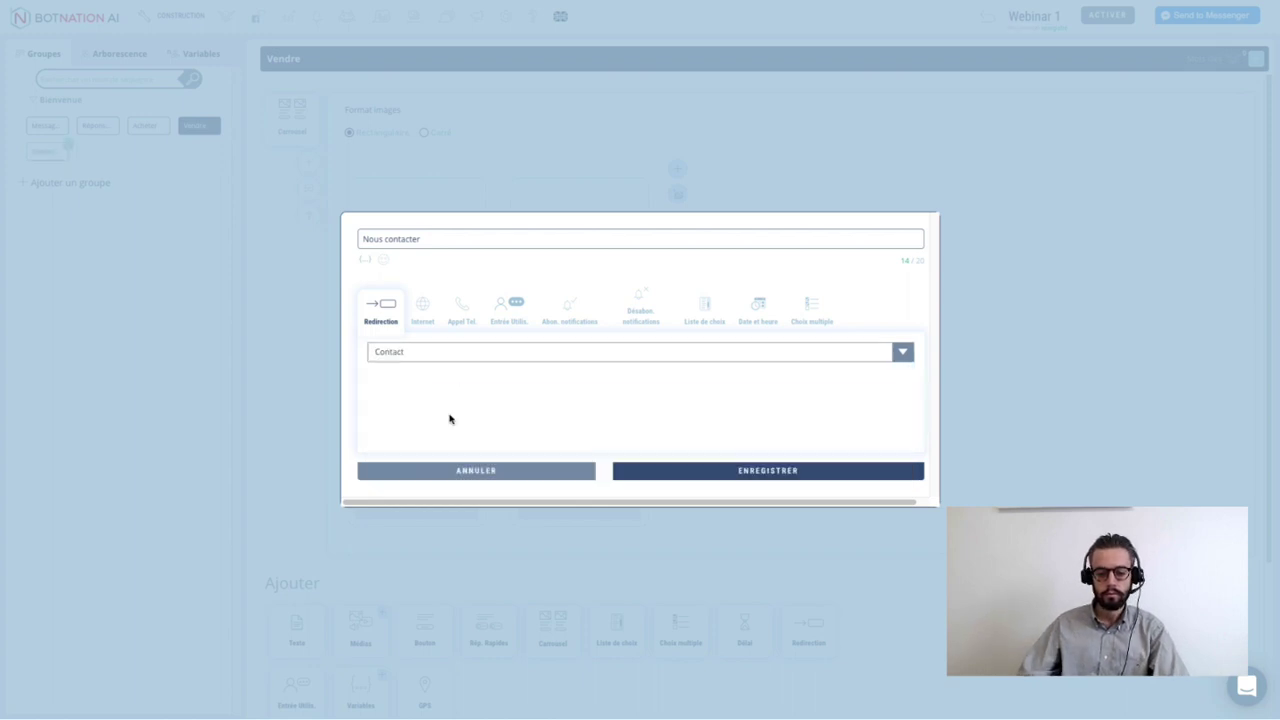
{"action": "left_click", "coordinate": [753, 470]}
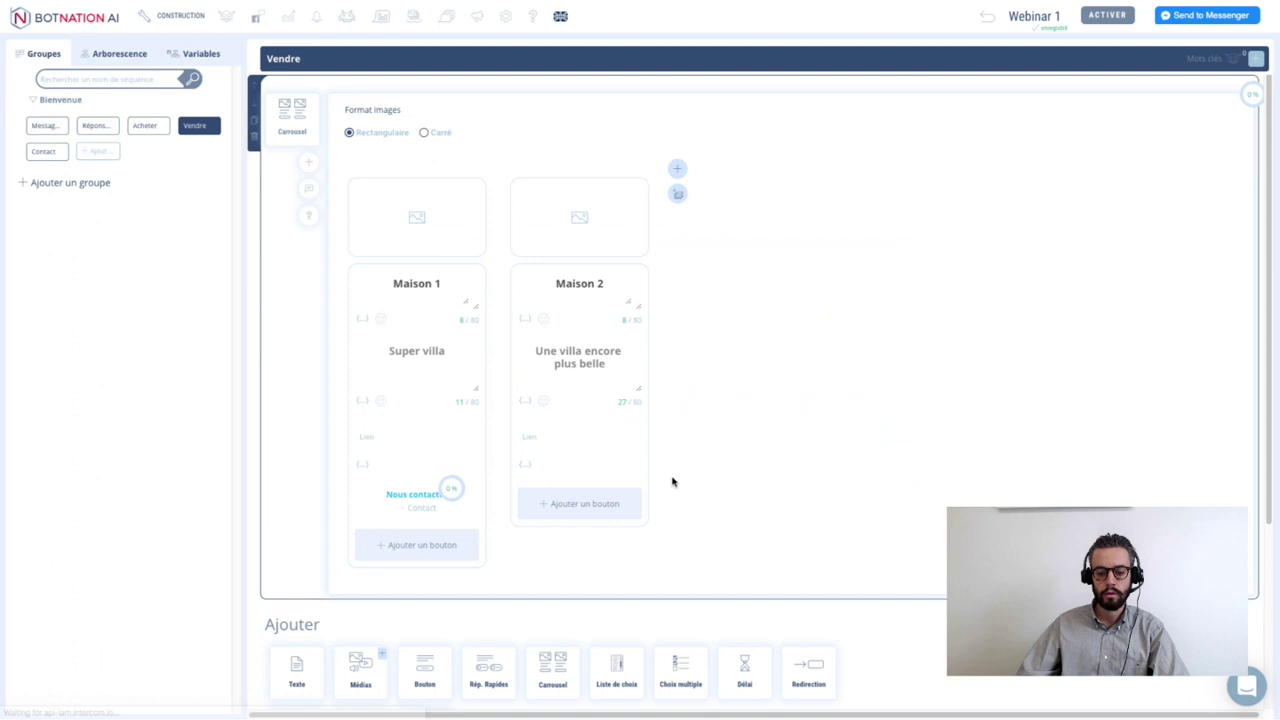
- Add a "Nous contacter" button to the "Maison 2" card that redirects to the existing "Contact" sequence
{"action": "left_click", "coordinate": [574, 506]}
{"action": "left_click", "coordinate": [411, 238]}
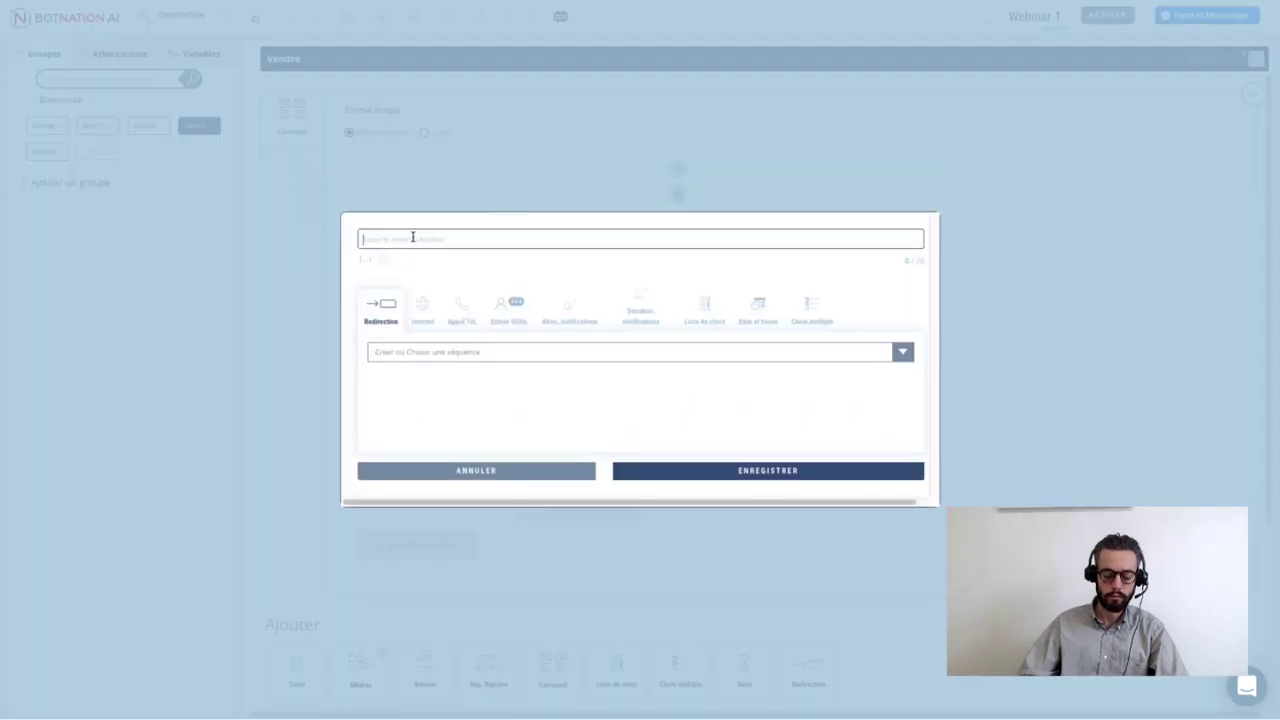
{"action": "type", "text": "Contact"}
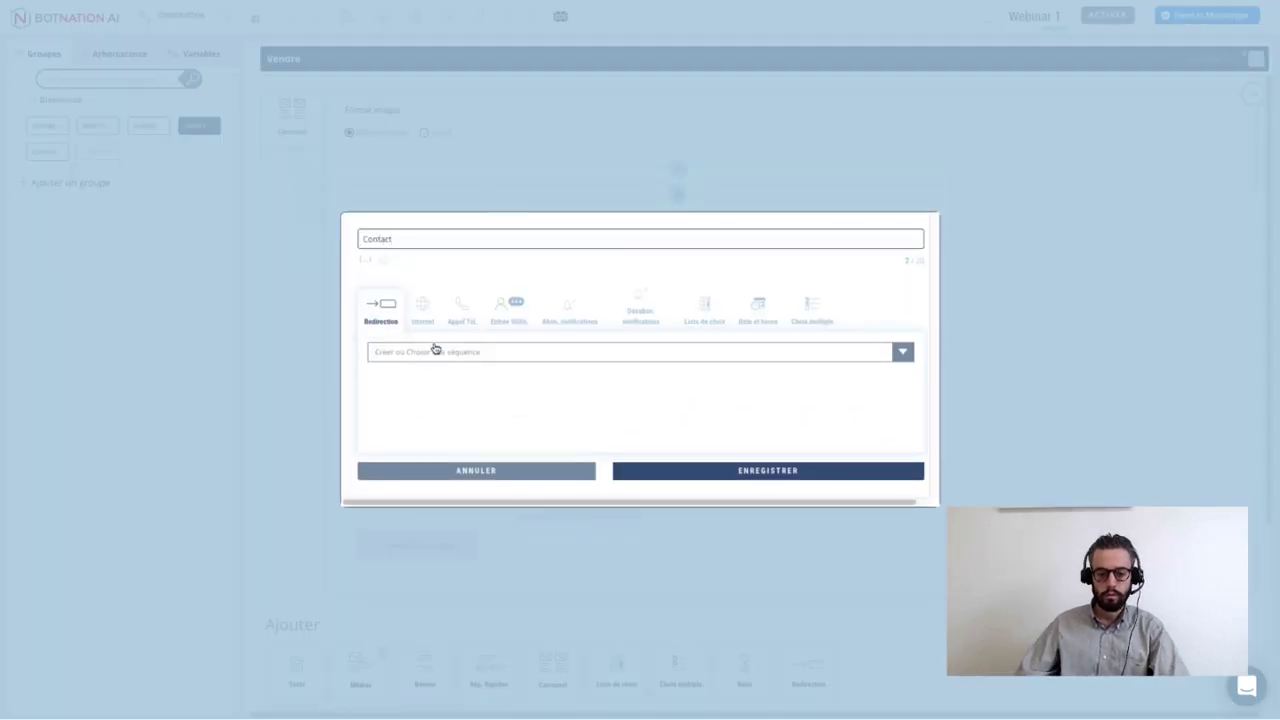
{"action": "left_click", "coordinate": [433, 351]}
{"action": "left_click", "coordinate": [423, 416]}
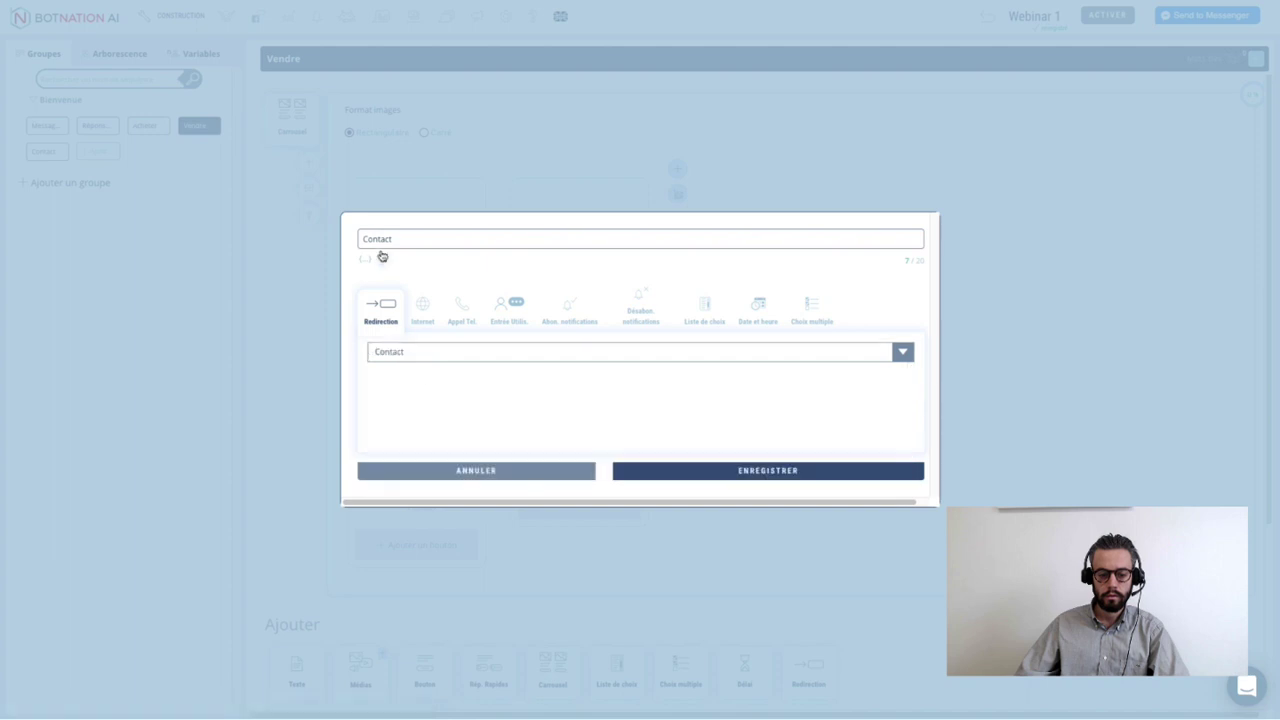
{"action": "double_click", "coordinate": [380, 240]}
{"action": "type", "text": "Nous co"}
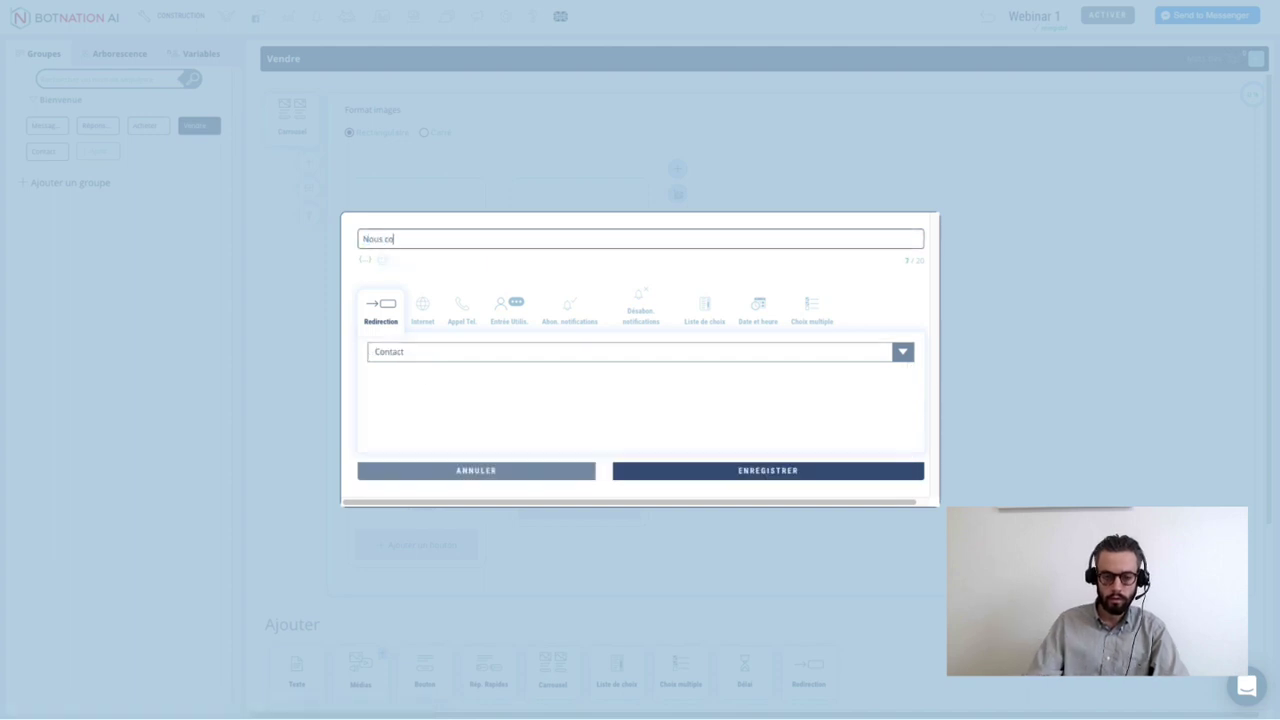
{"action": "type", "text": "ntacter"}
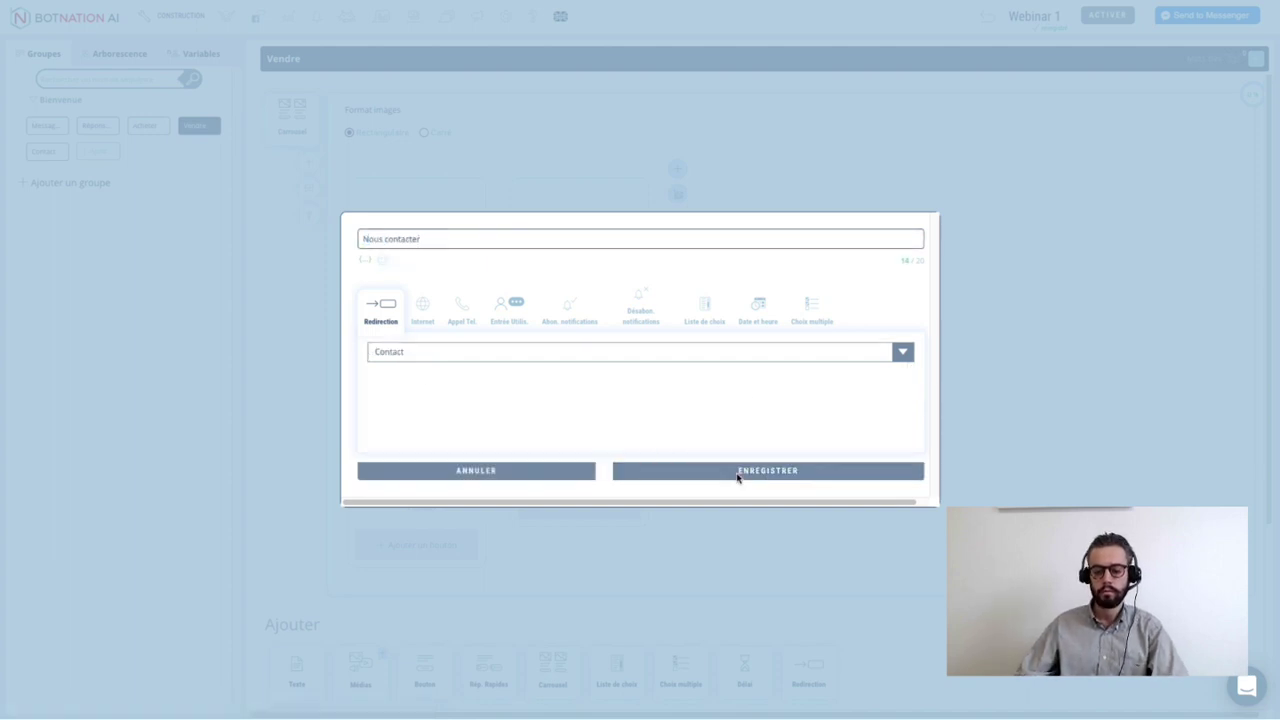
{"action": "left_click", "coordinate": [738, 471]}
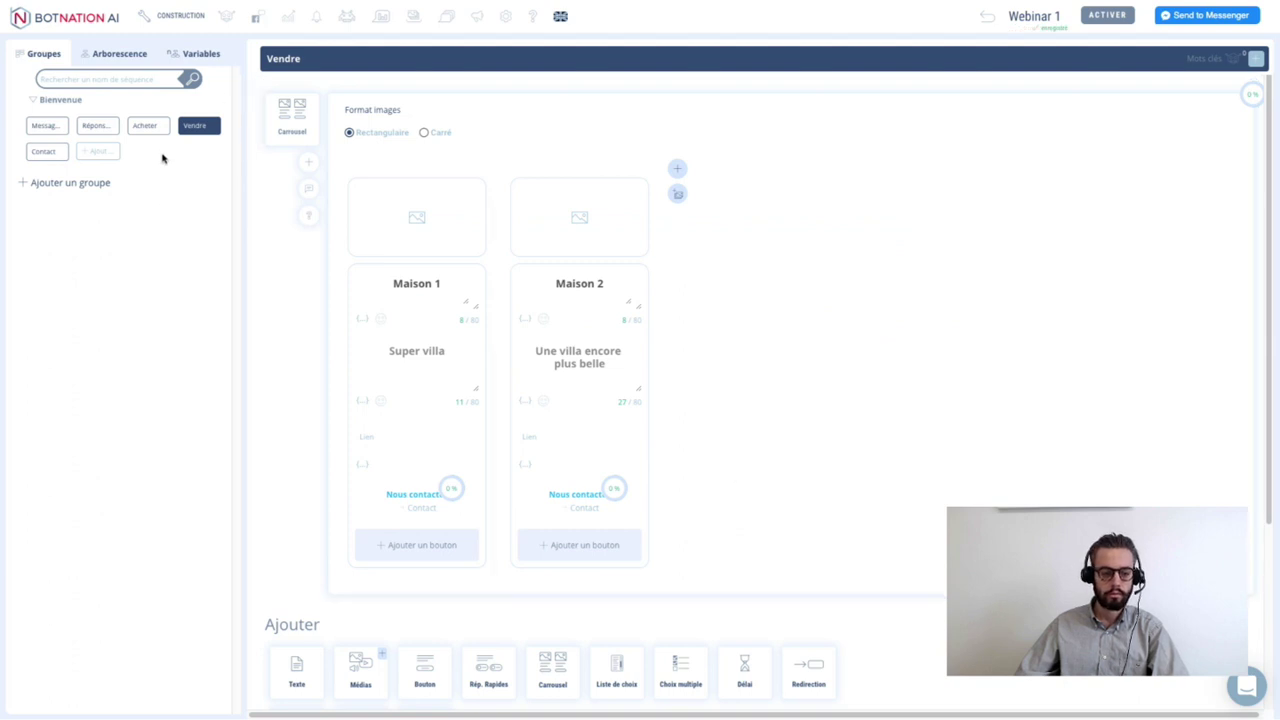
{"action": "left_click", "coordinate": [145, 126]}
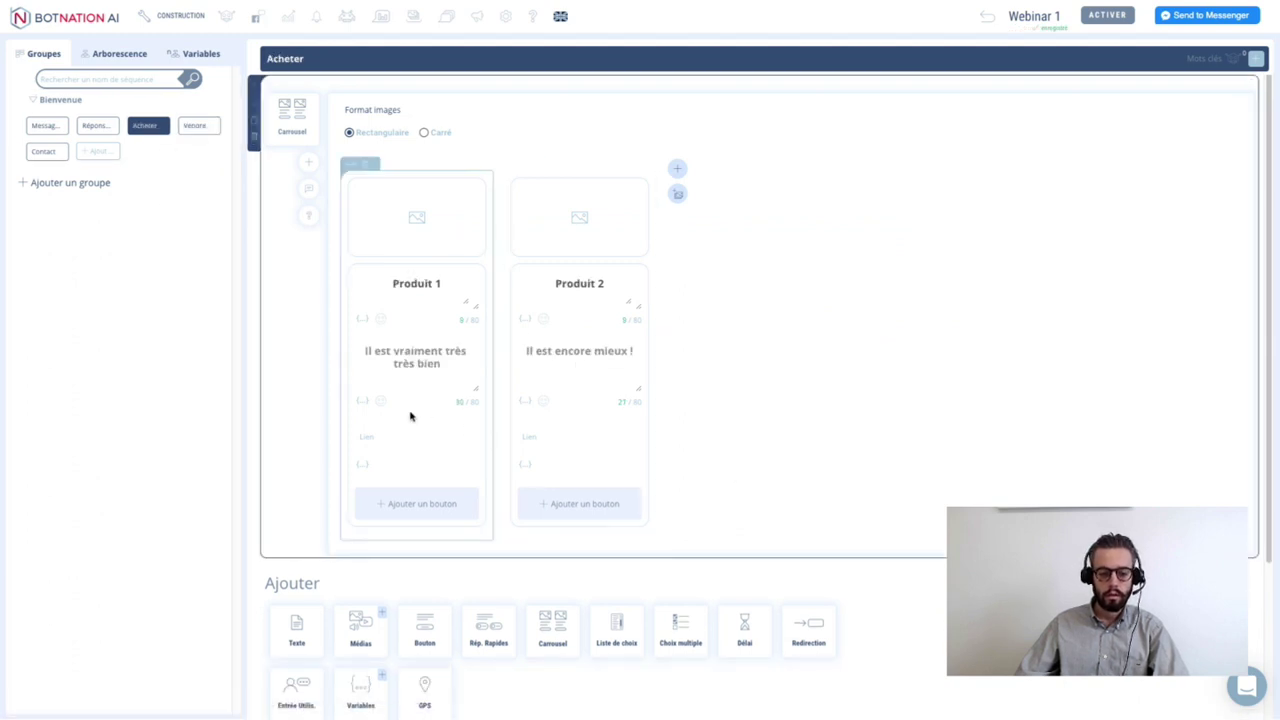
{"action": "left_click", "coordinate": [403, 503]}
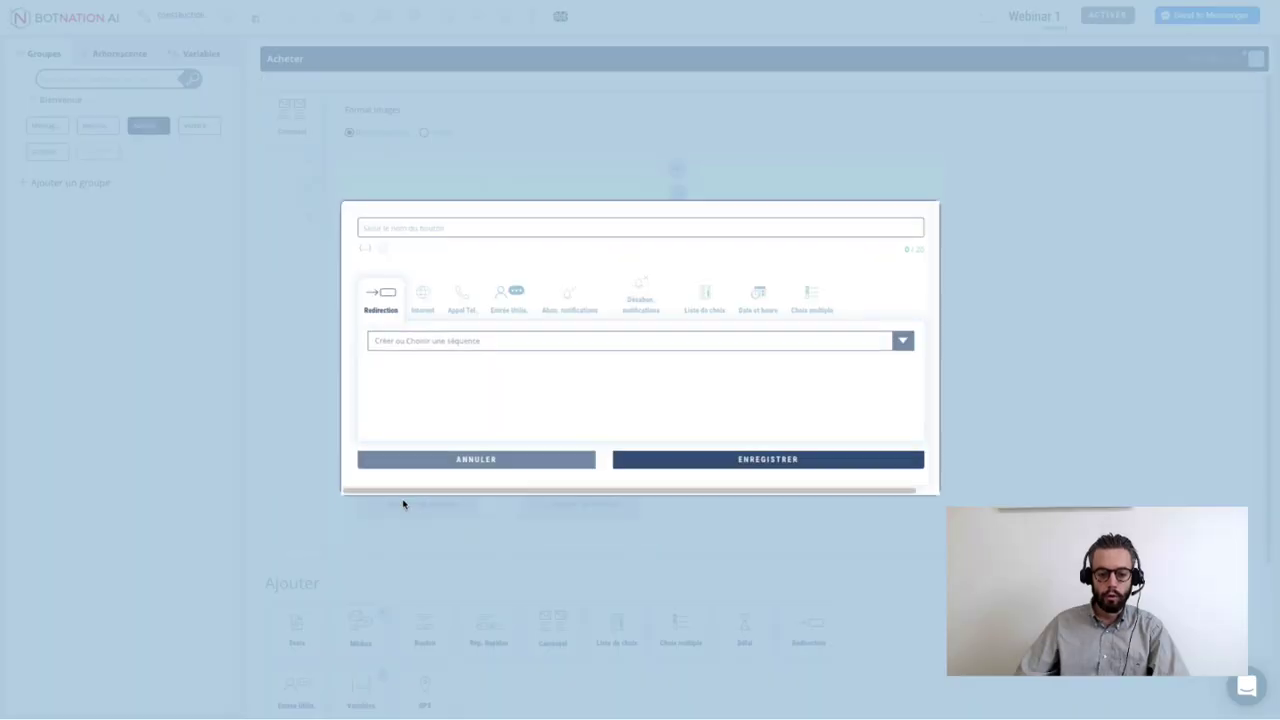
{"action": "left_click", "coordinate": [430, 309]}
{"action": "type", "text": "www.se"}
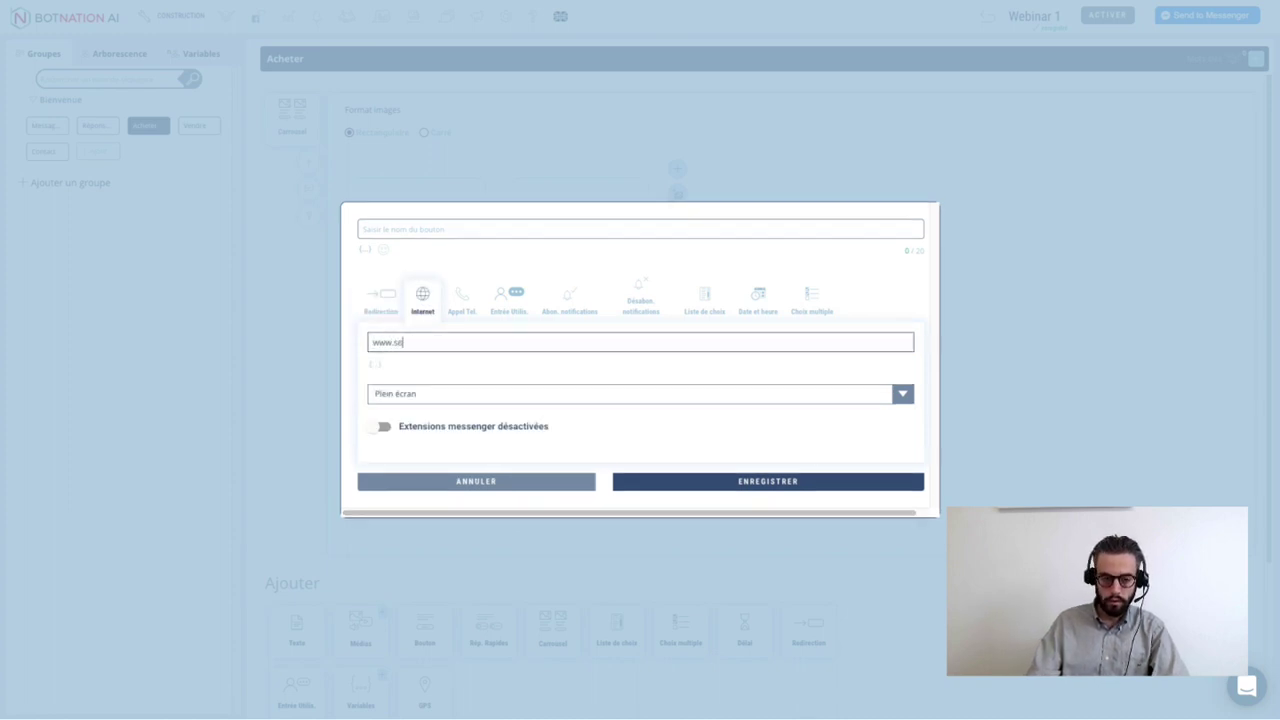
{"action": "type", "text": "loger.com"}
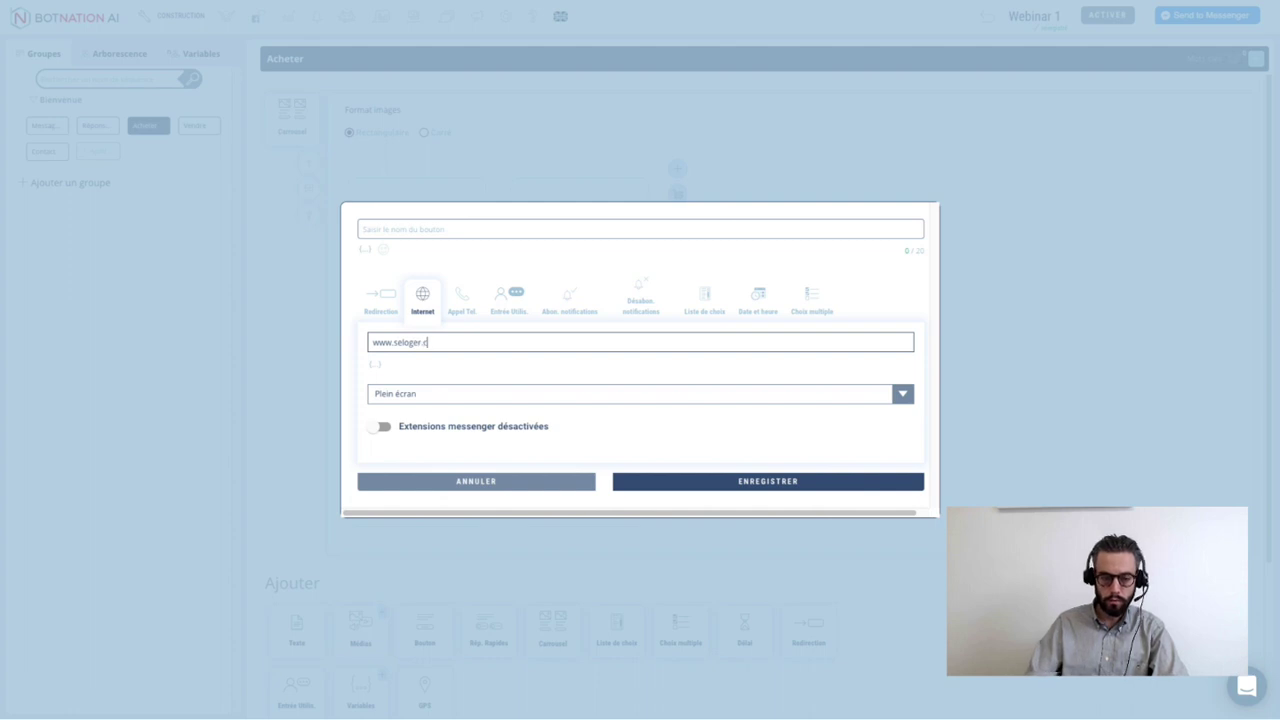
{"action": "left_click", "coordinate": [691, 483]}
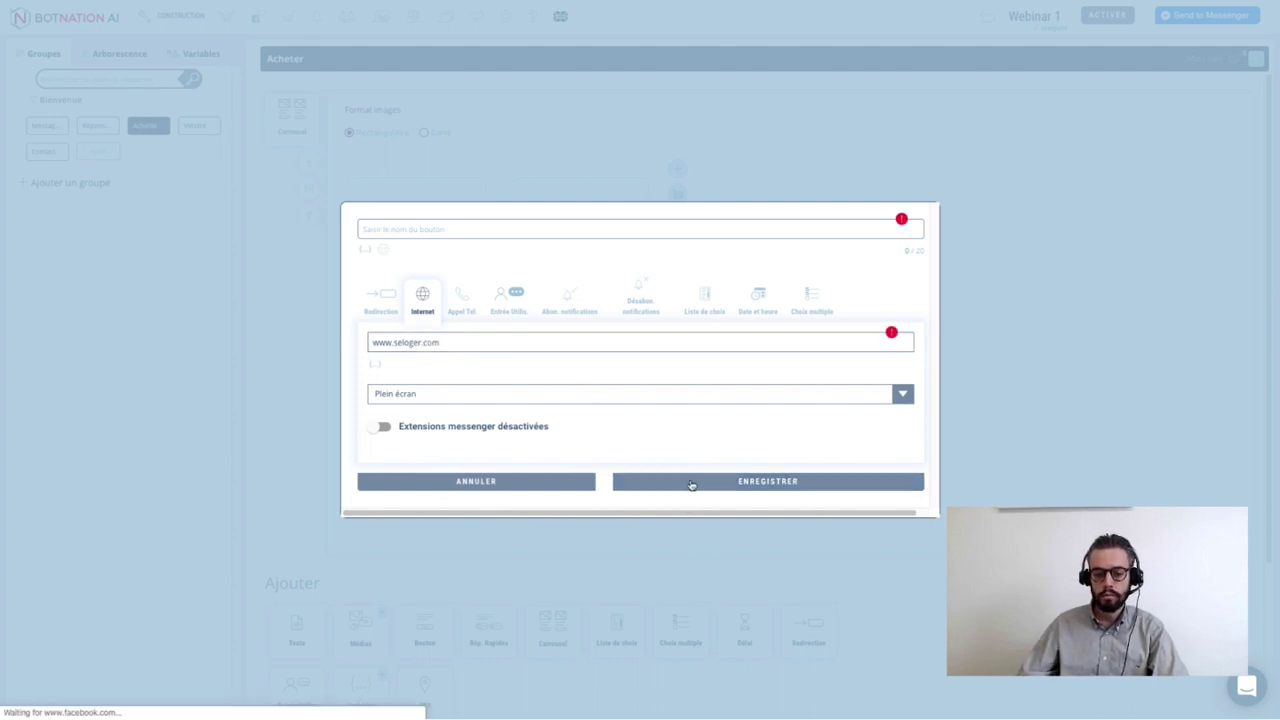
{"action": "left_click", "coordinate": [471, 396]}
{"action": "left_click", "coordinate": [443, 438]}
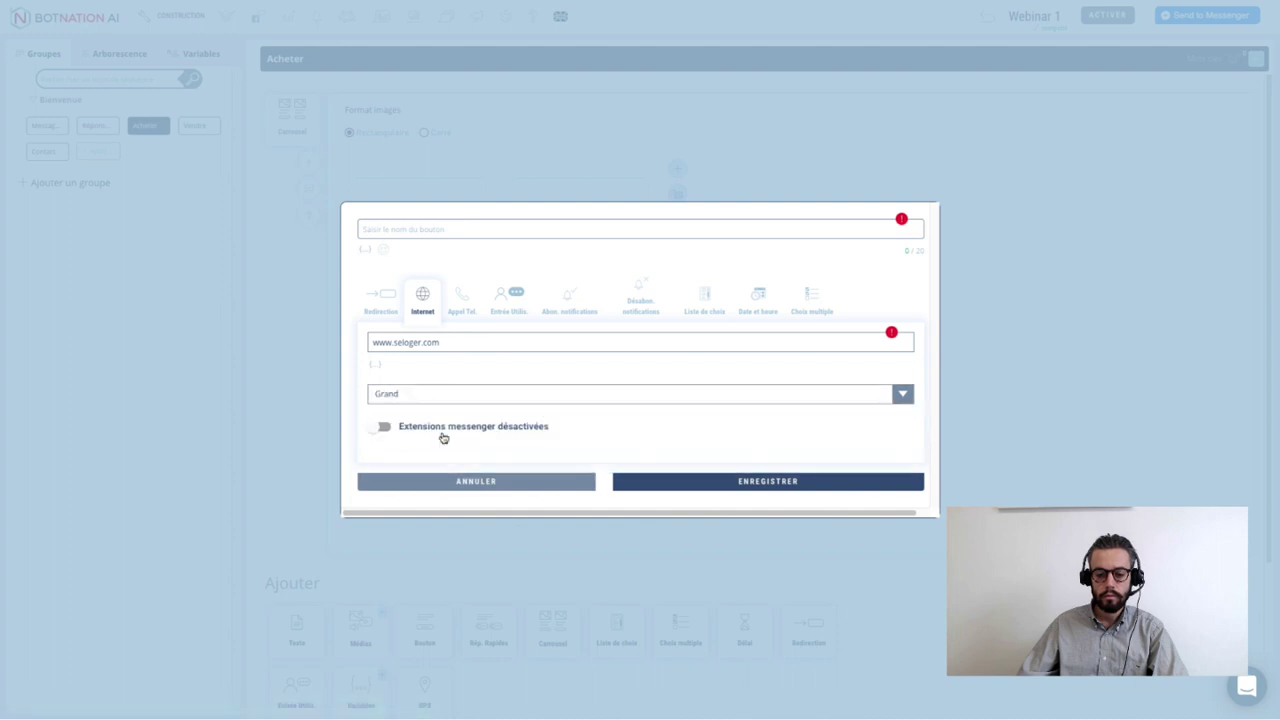
{"action": "left_click", "coordinate": [453, 231]}
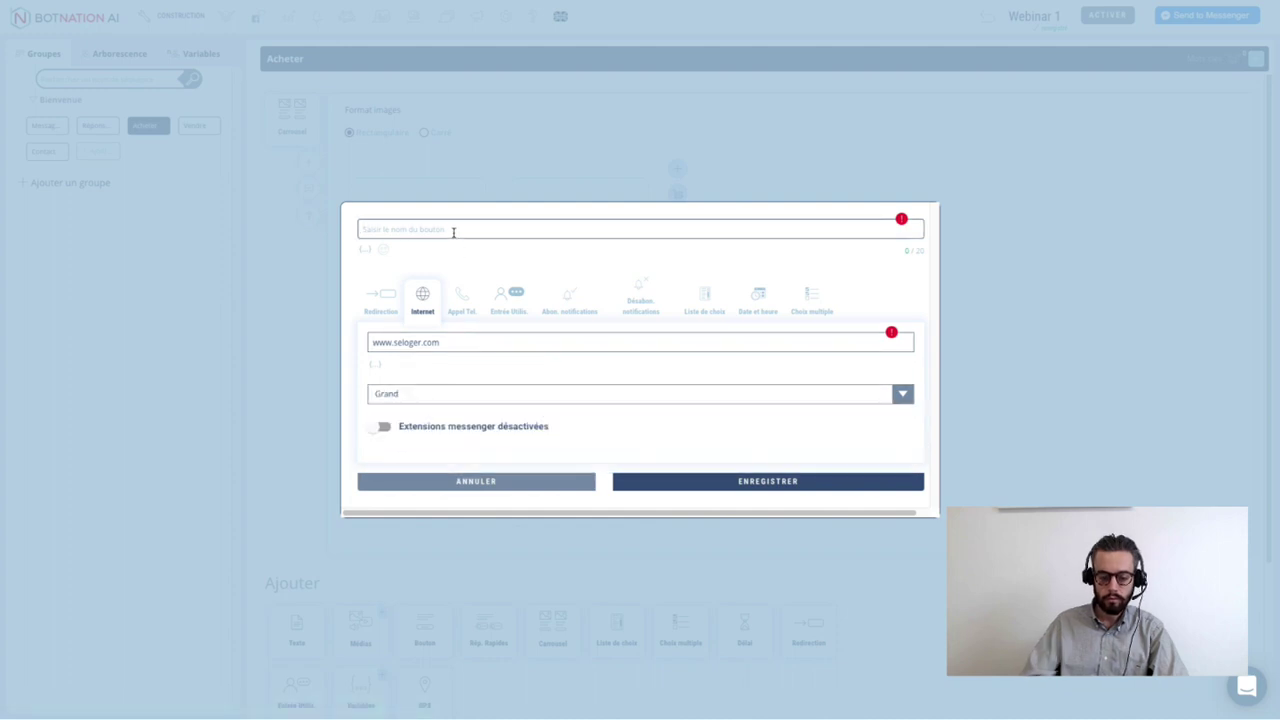
{"action": "type", "text": "Se Loger"}
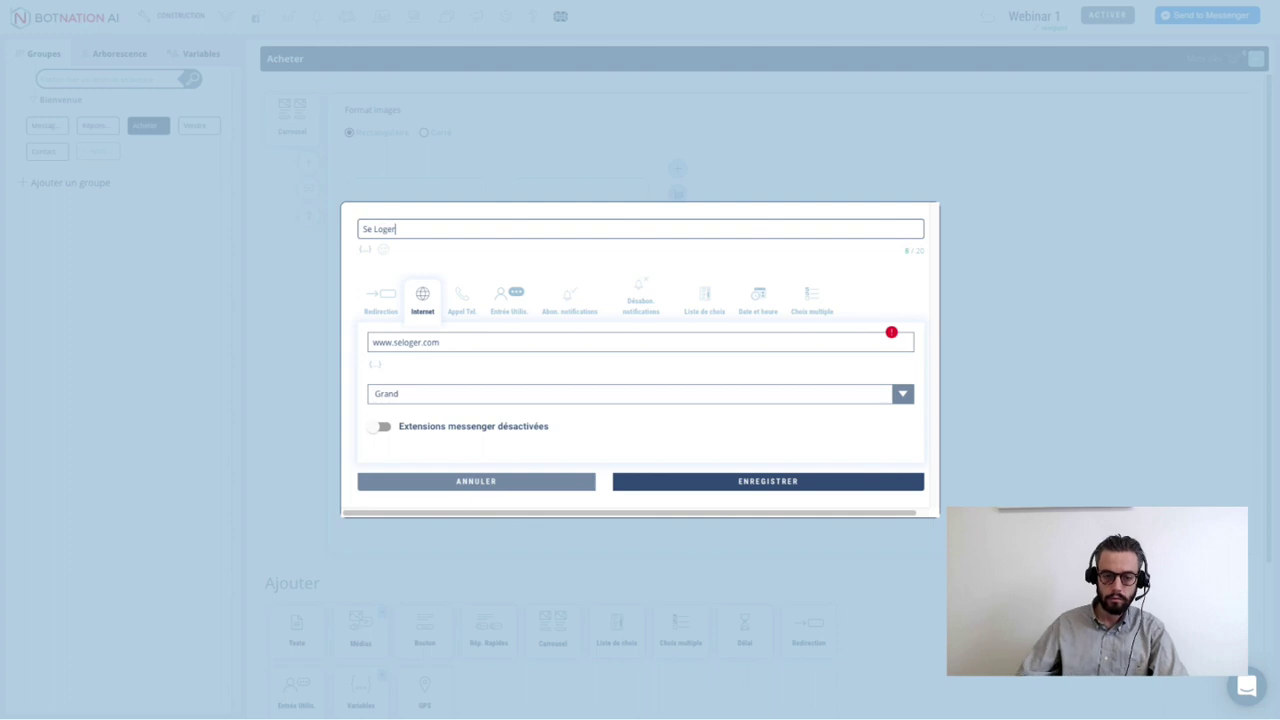
{"action": "left_click", "coordinate": [707, 485]}
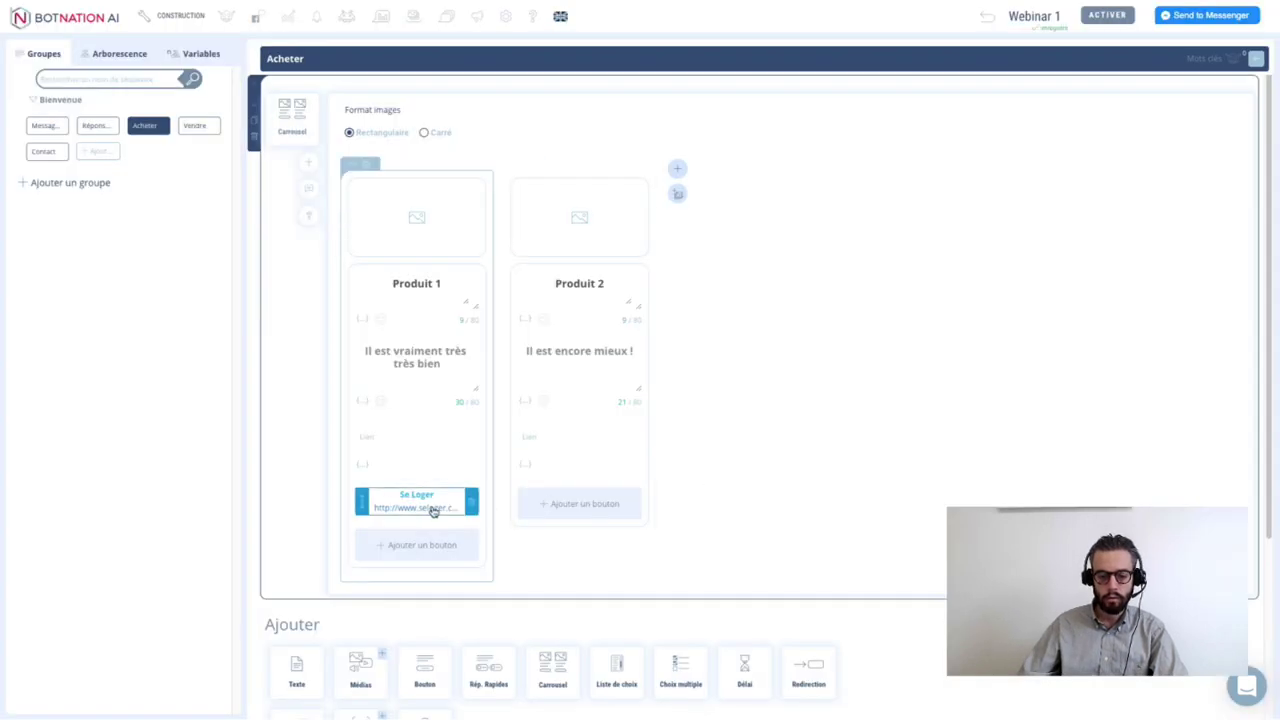
{"action": "left_click", "coordinate": [598, 517]}
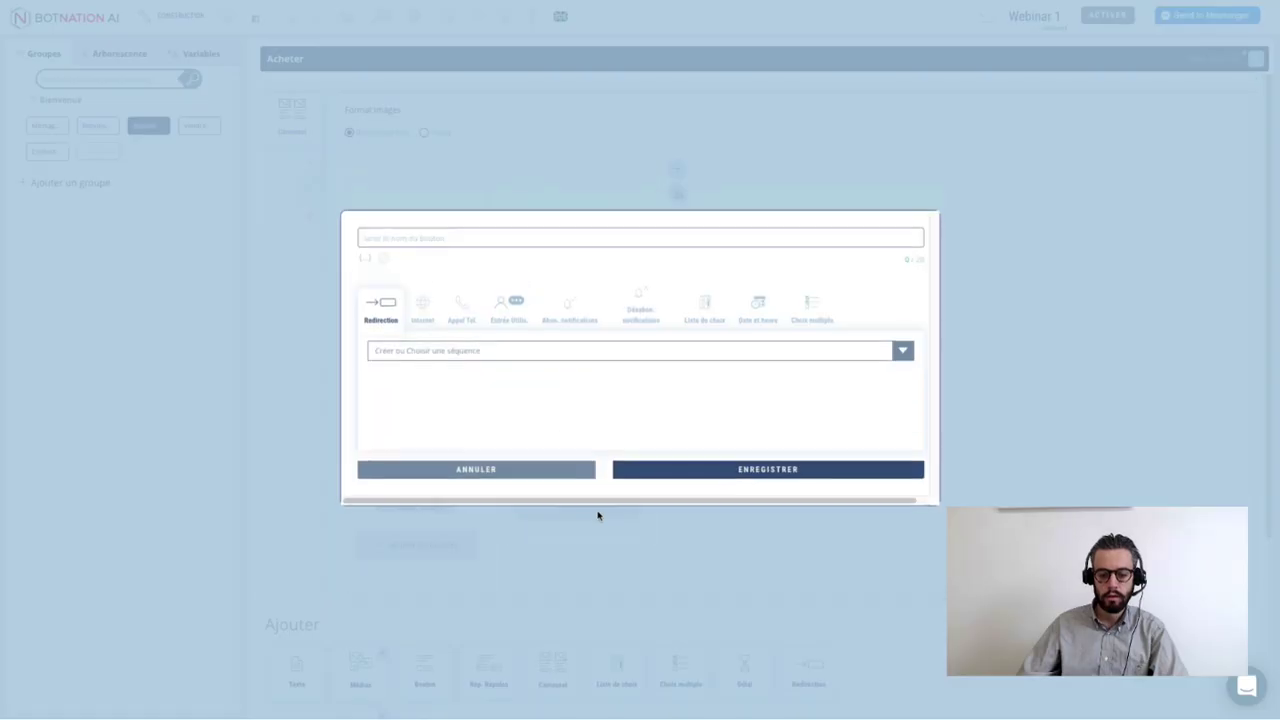
{"action": "type", "text": "Se"}
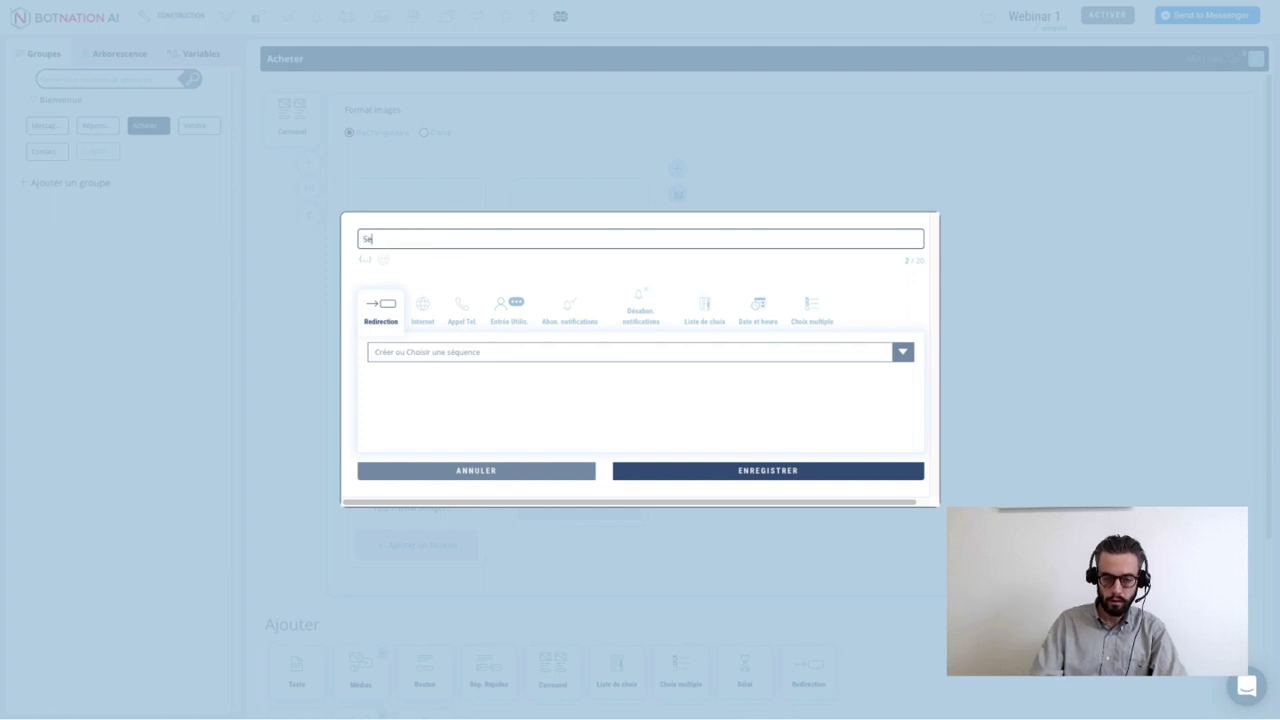
{"action": "type", "text": " Loger"}
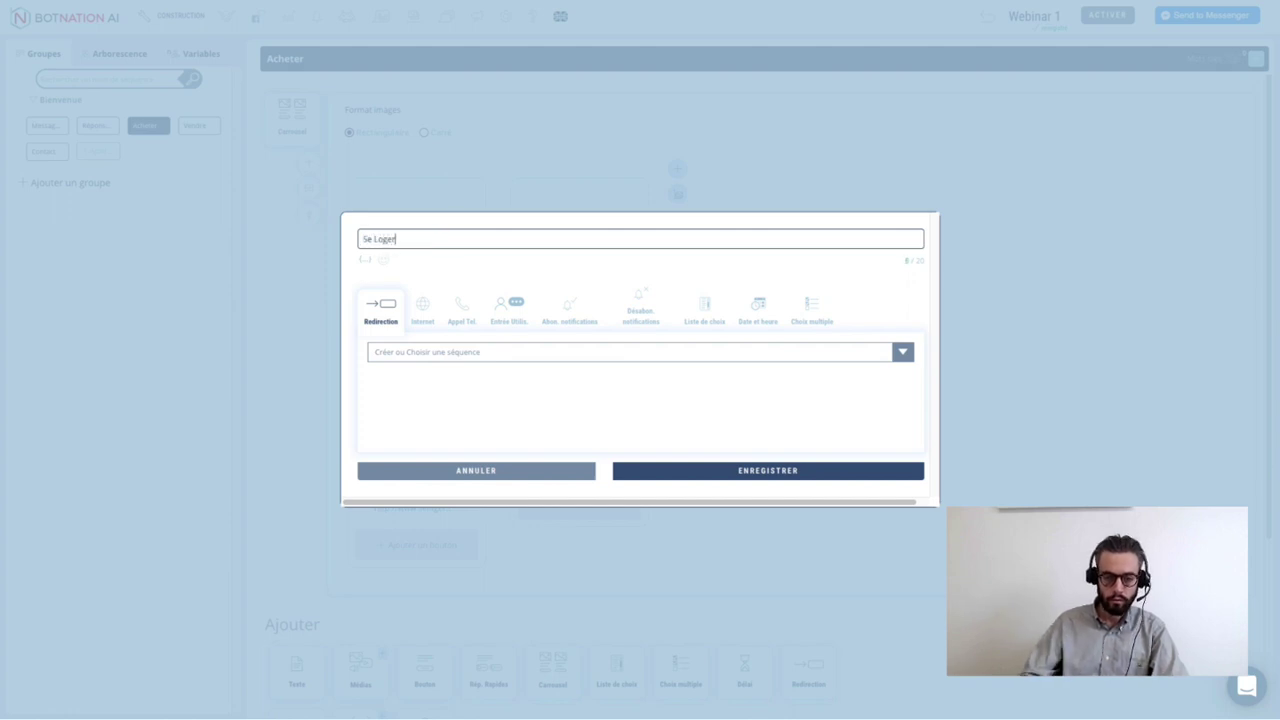
{"action": "left_click", "coordinate": [419, 319]}
{"action": "left_click", "coordinate": [435, 343]}
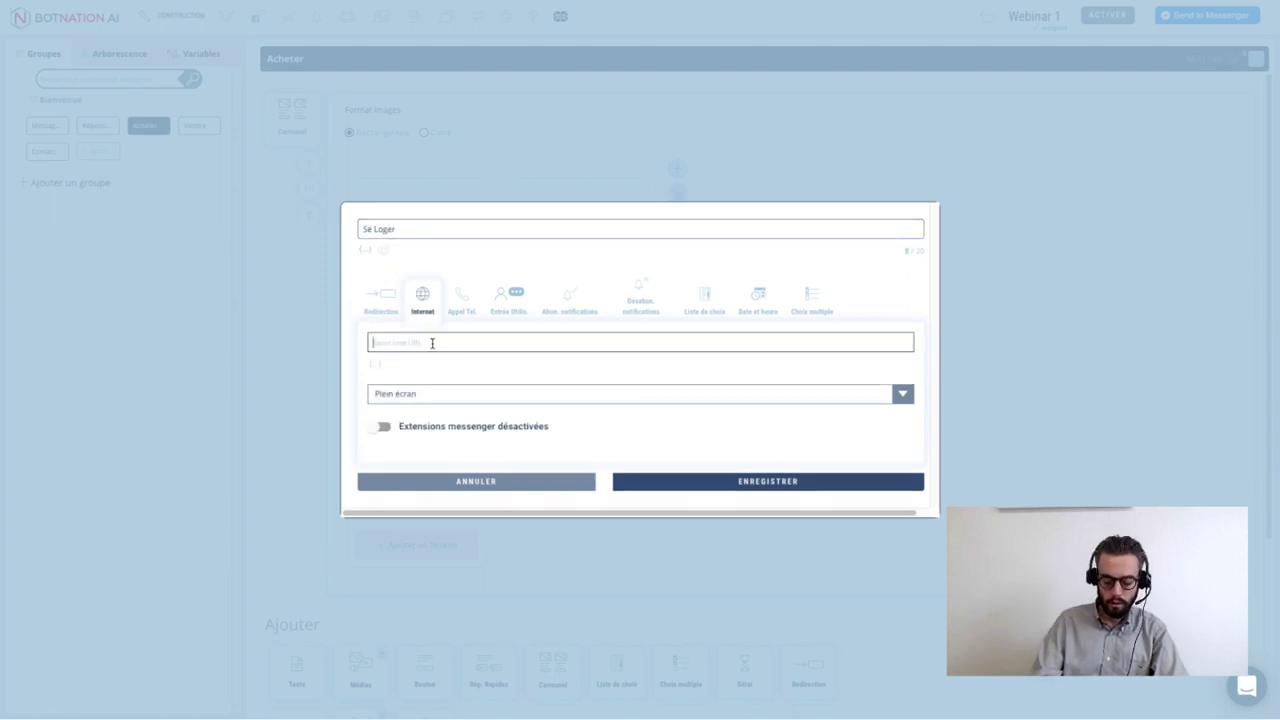
{"action": "type", "text": "http://www"}
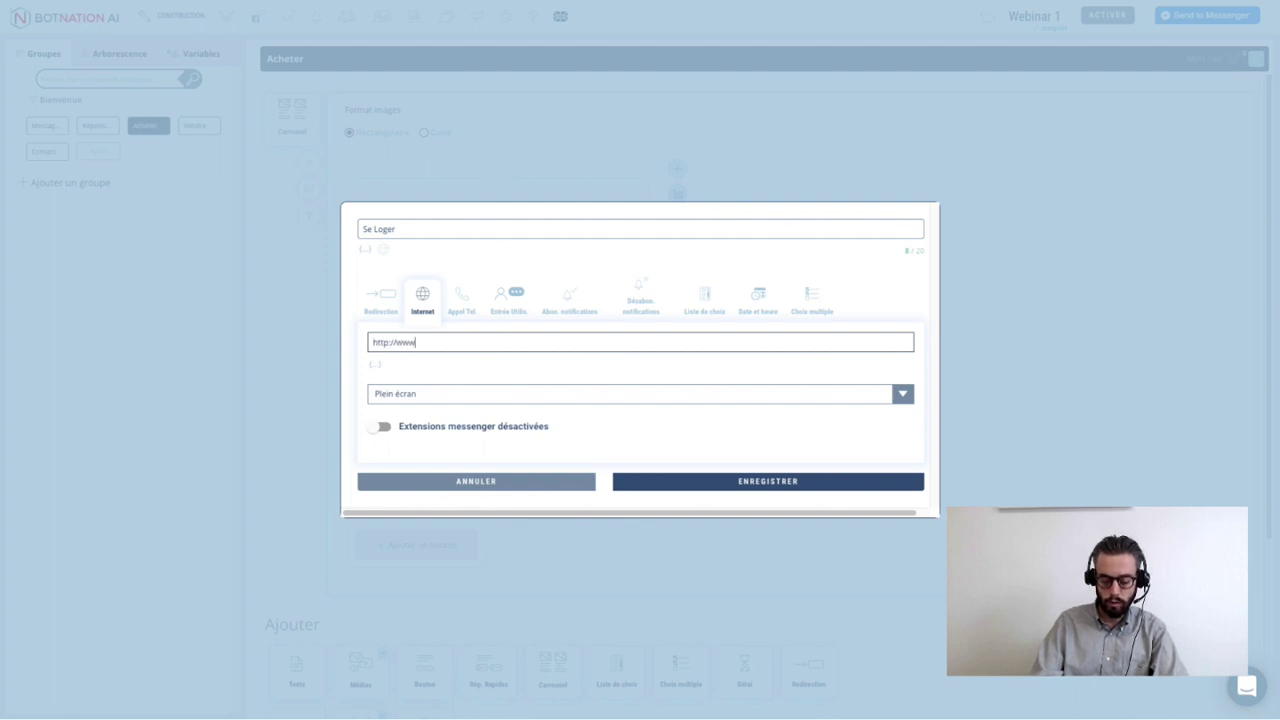
{"action": "type", "text": ".seloger."}
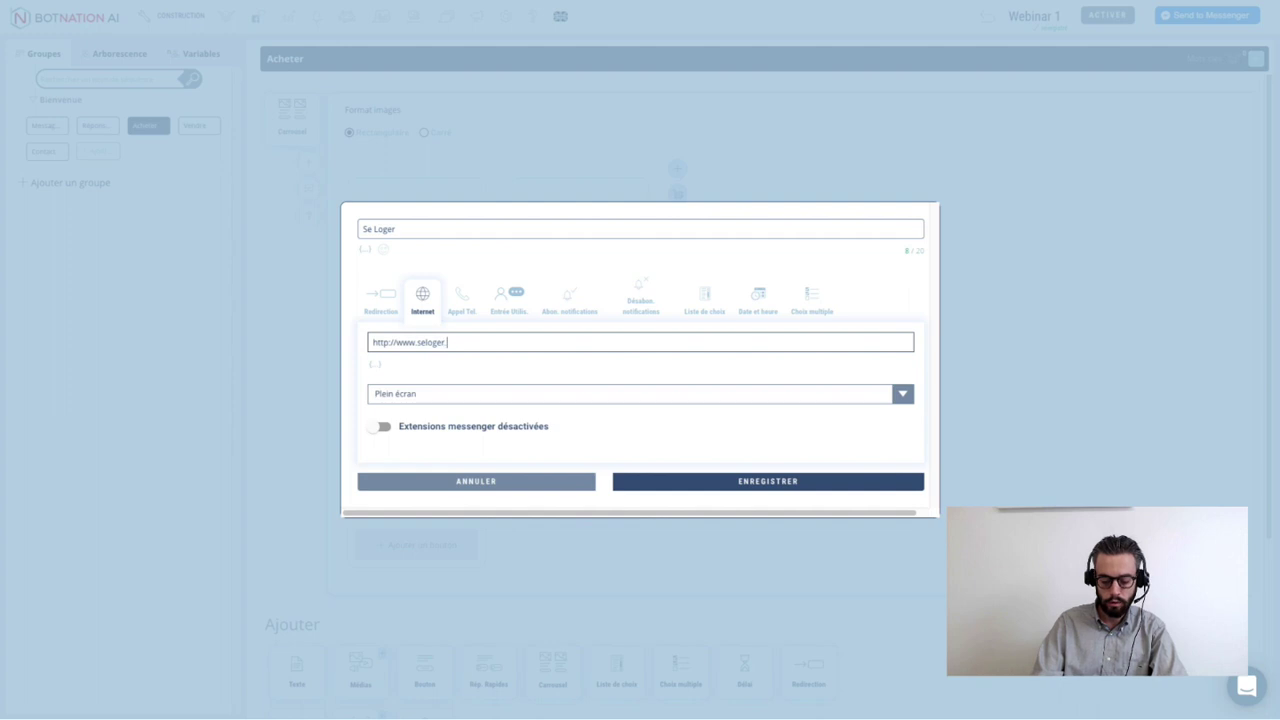
{"action": "type", "text": "fr"}
{"action": "left_click", "coordinate": [447, 399]}
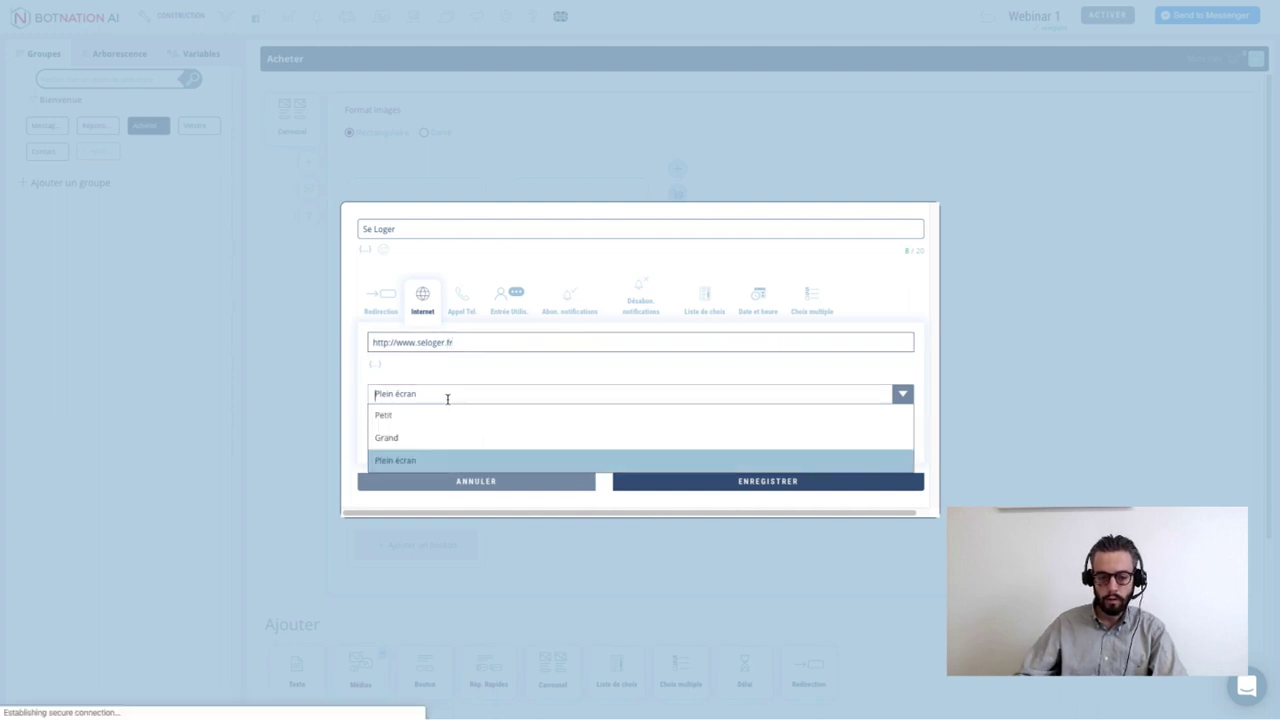
{"action": "left_click", "coordinate": [480, 368]}
{"action": "left_click", "coordinate": [797, 483]}
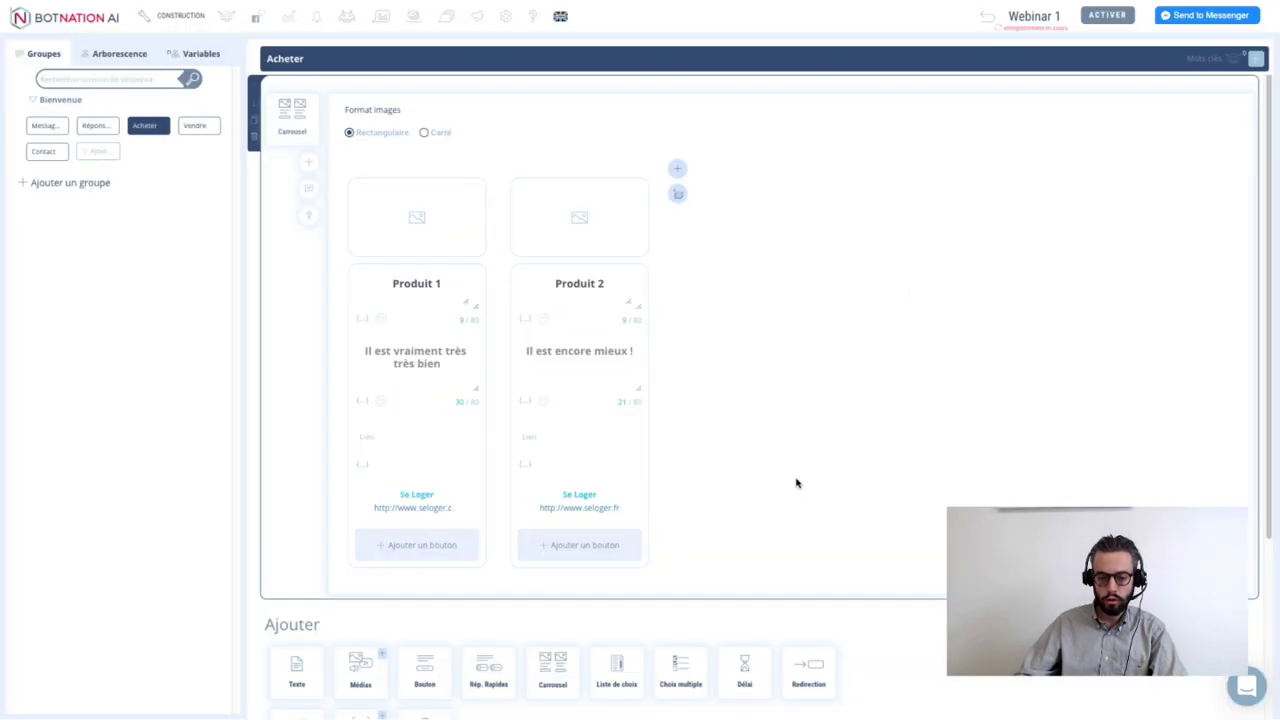
- From the welcome message sequence, send the bot to Messenger and test the "Acheter" reply and the "Se Loger" link of "Produit 1"
{"action": "left_click", "coordinate": [59, 128]}
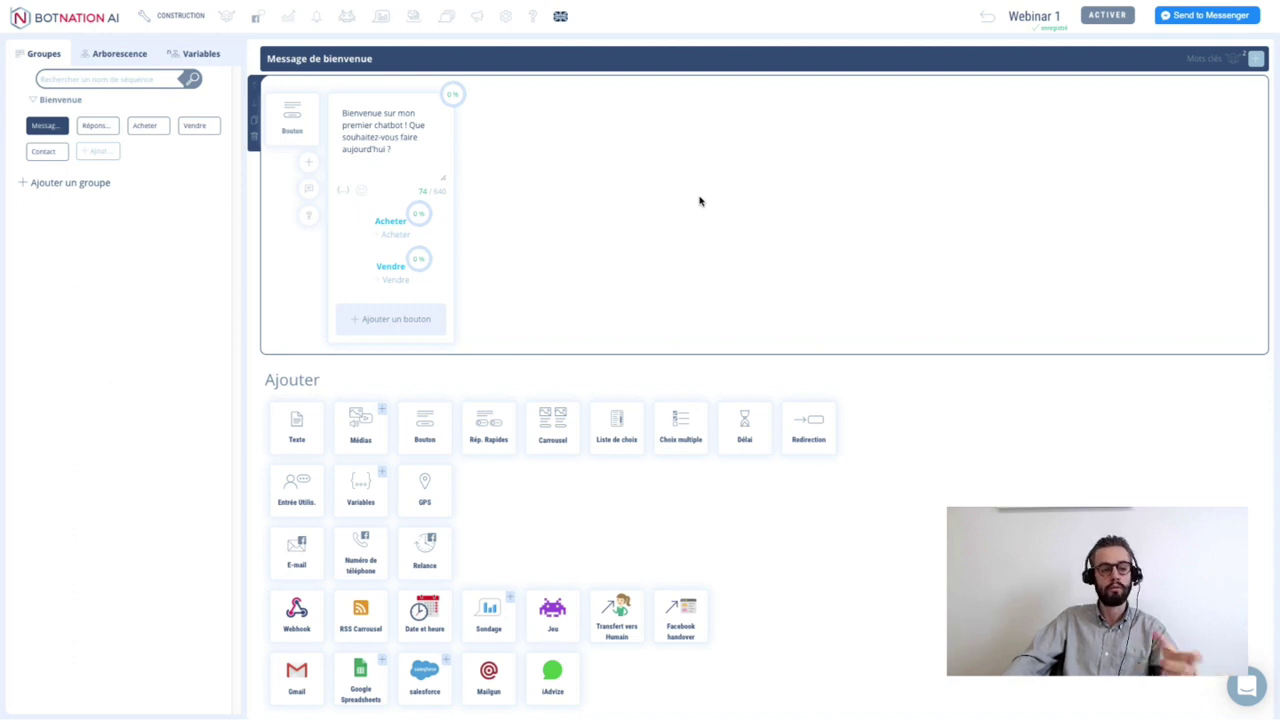
{"action": "left_click", "coordinate": [1191, 20]}
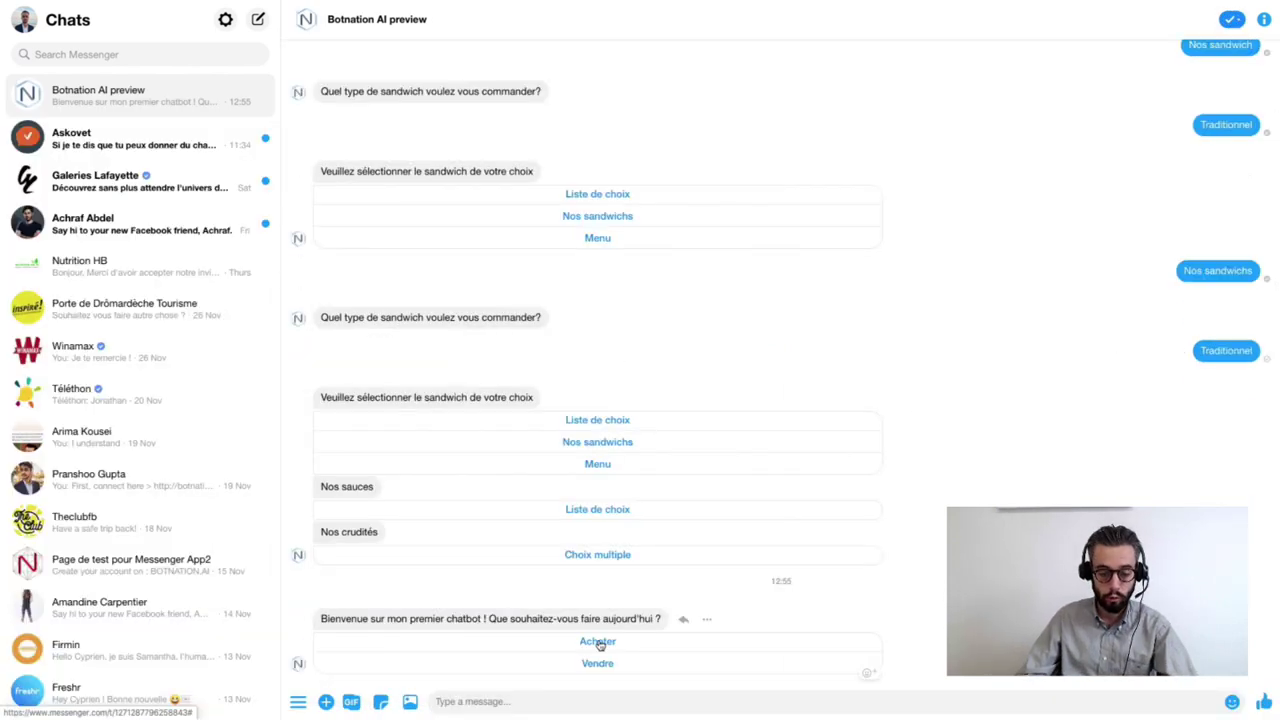
{"action": "left_click", "coordinate": [600, 645]}
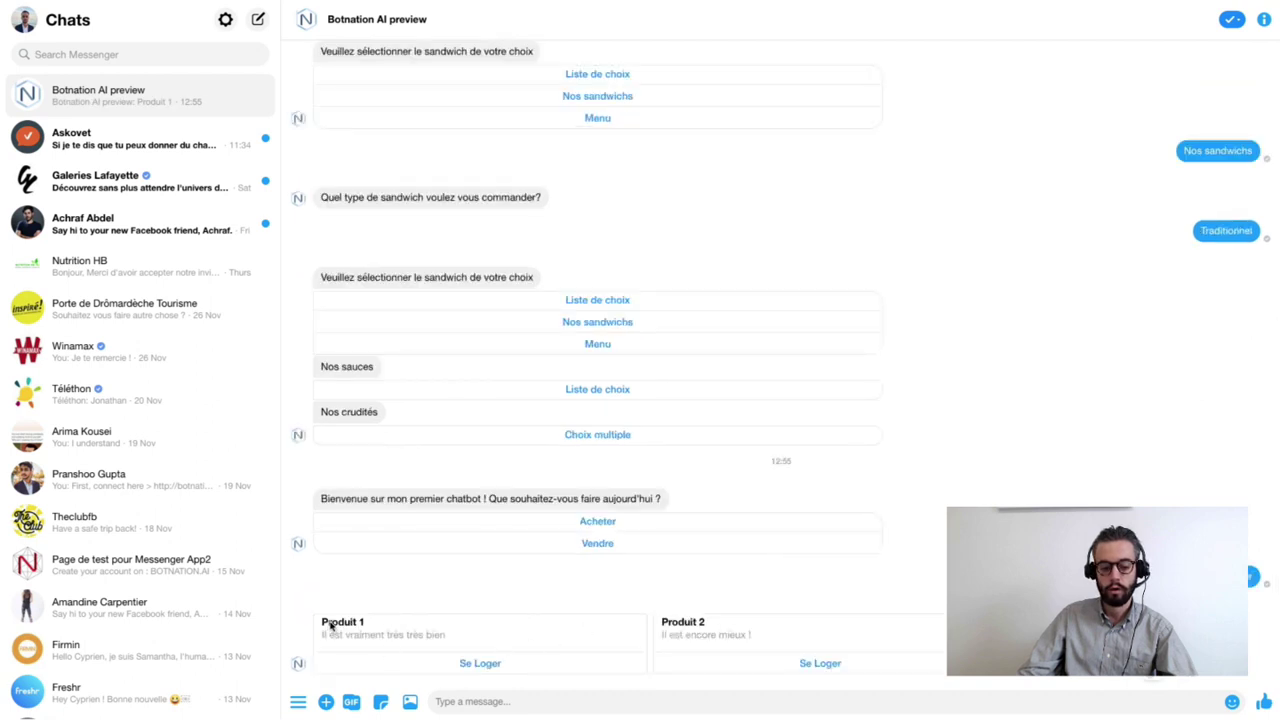
{"action": "left_click", "coordinate": [484, 667]}
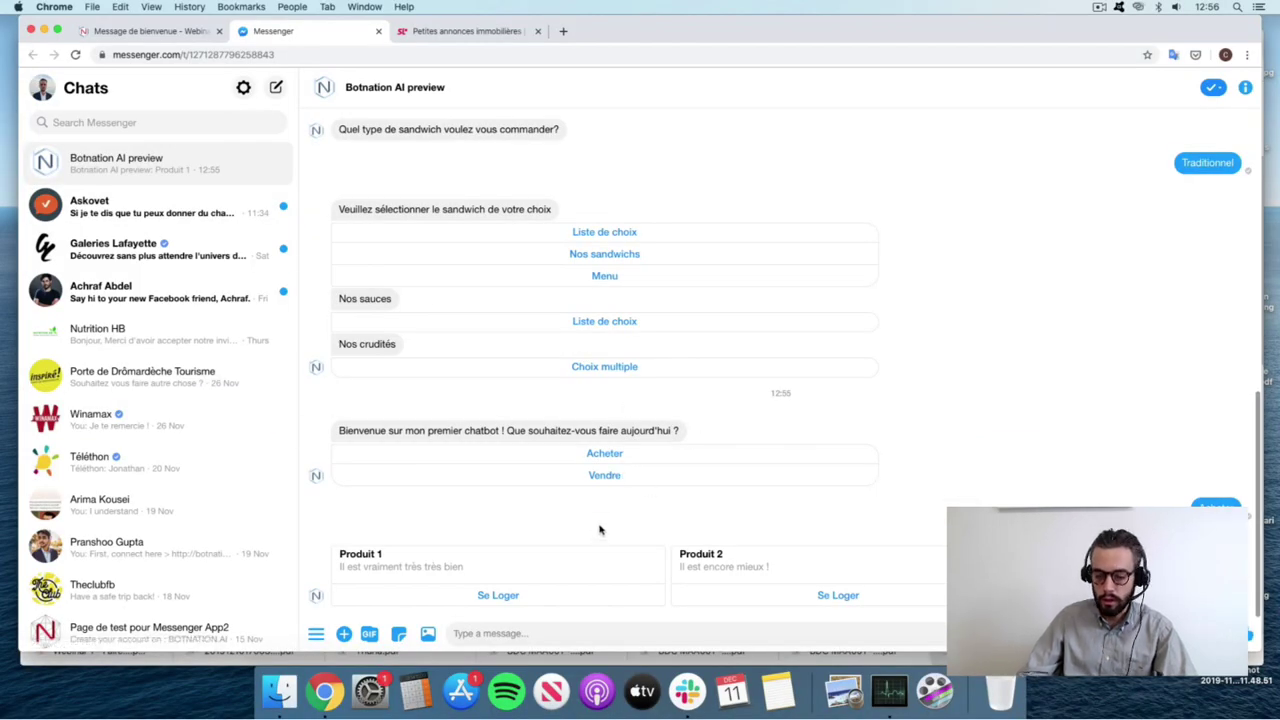
- Test the "Vendre" reply and the "Nous contacter" button of "Maison 1", and check the "Contact" sequence back in Botnation AI
{"action": "left_click", "coordinate": [614, 479]}
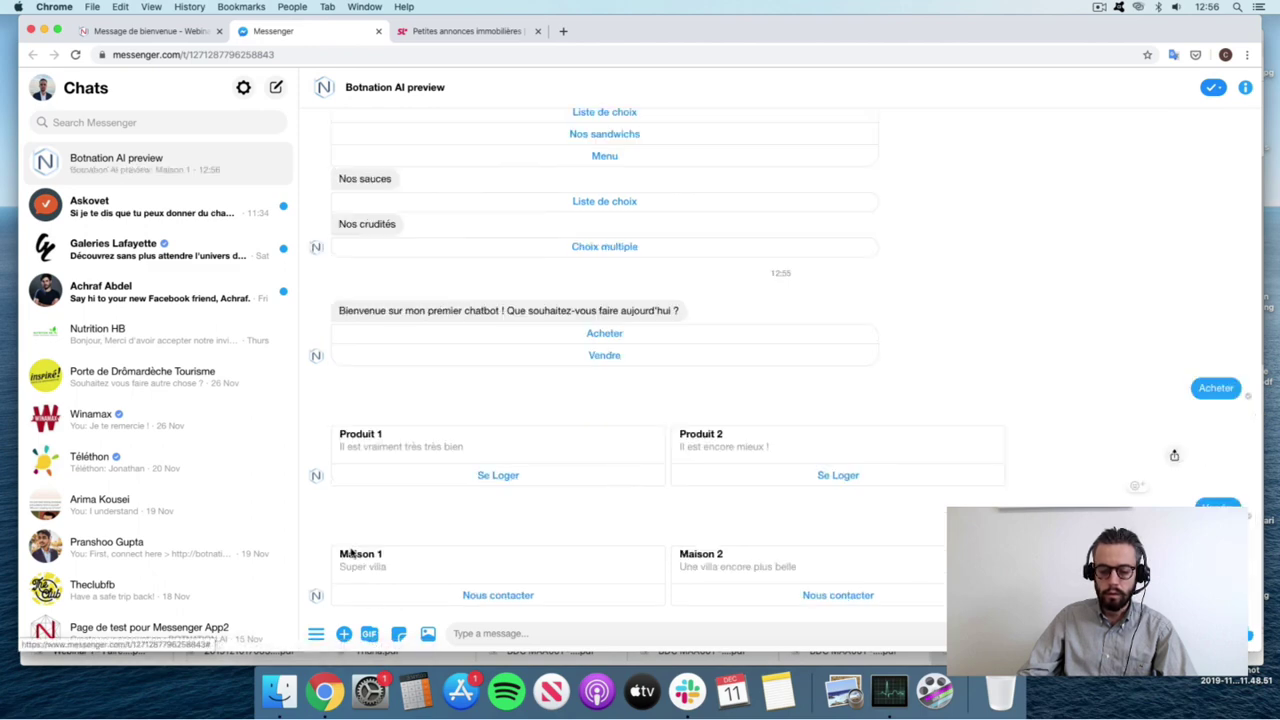
{"action": "left_click", "coordinate": [480, 594]}
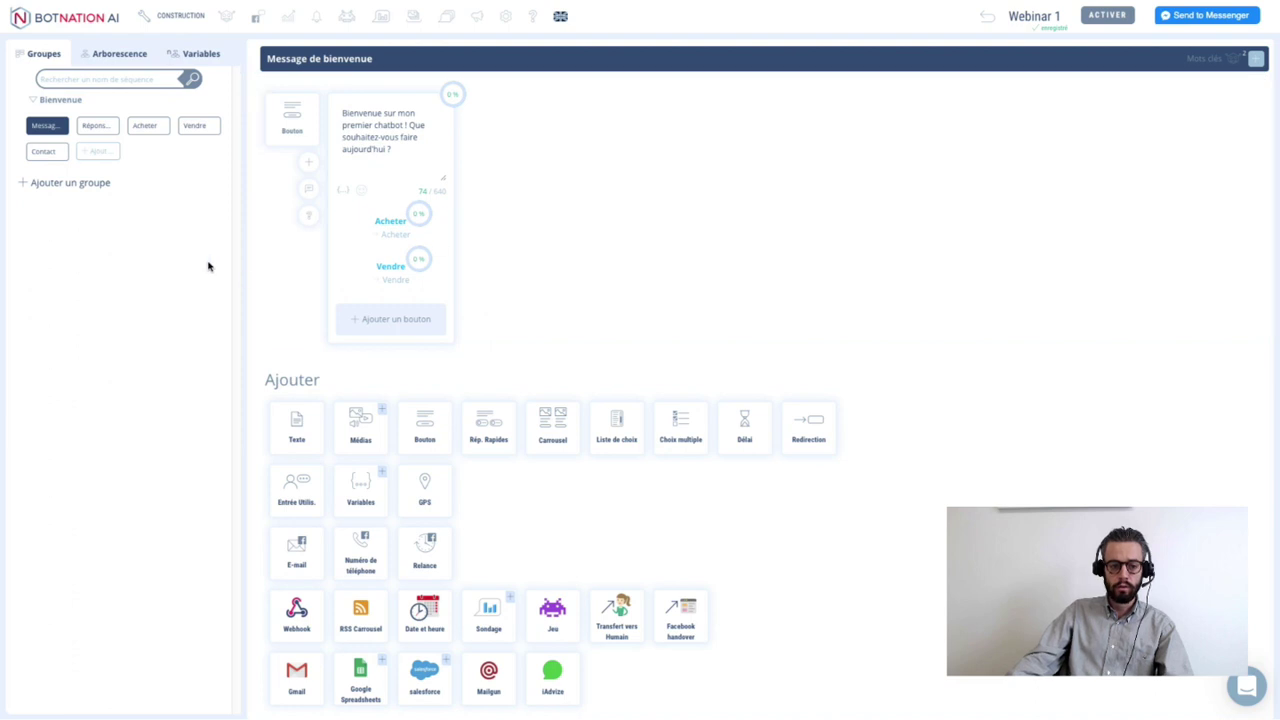
{"action": "left_click", "coordinate": [43, 151]}
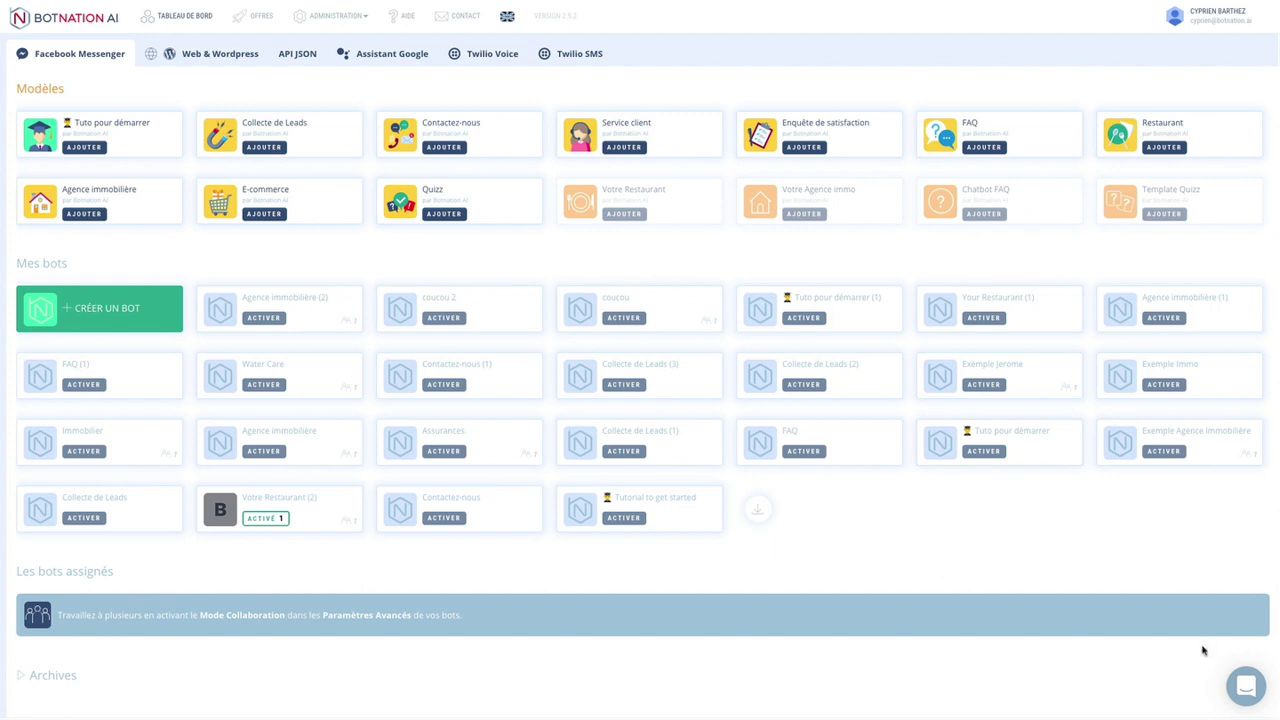
- Open the support chat from the bot dashboard
{"action": "left_click", "coordinate": [1245, 690]}
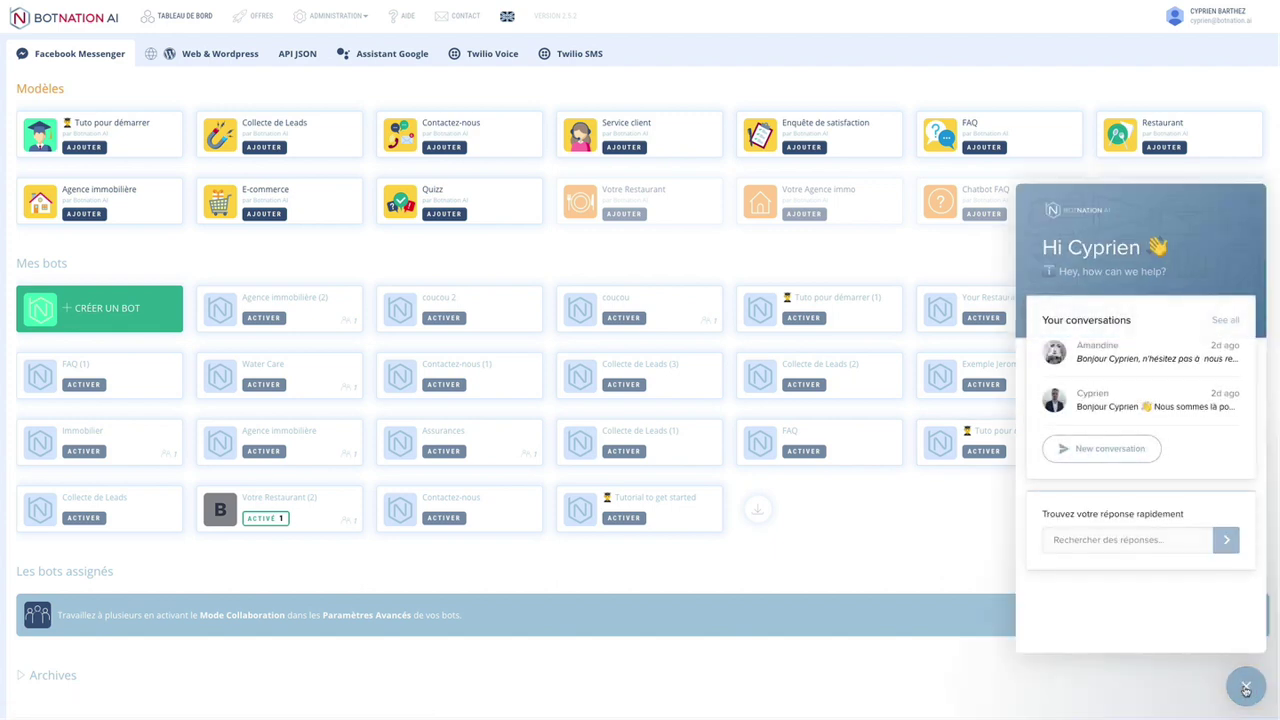